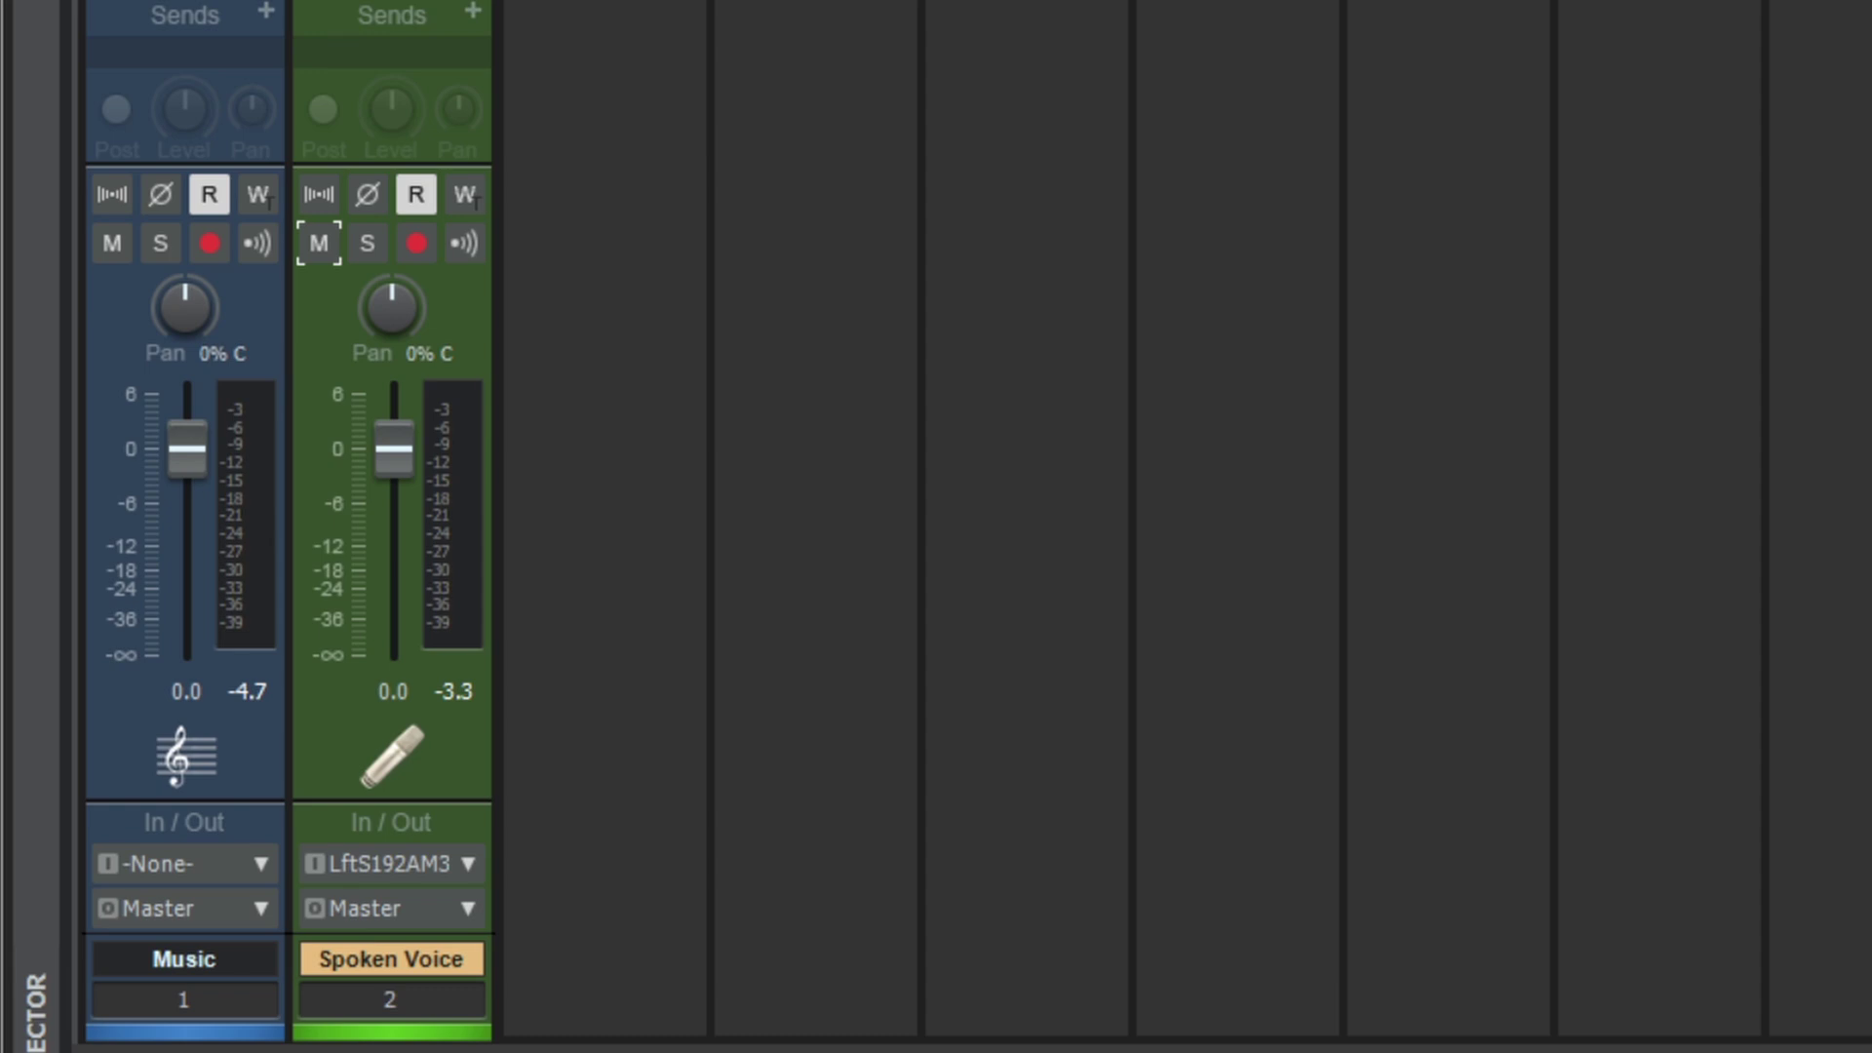
Select the Music track and play the project to hear the music and spoken voice together.
{"action": "left_click", "coordinate": [184, 959]}
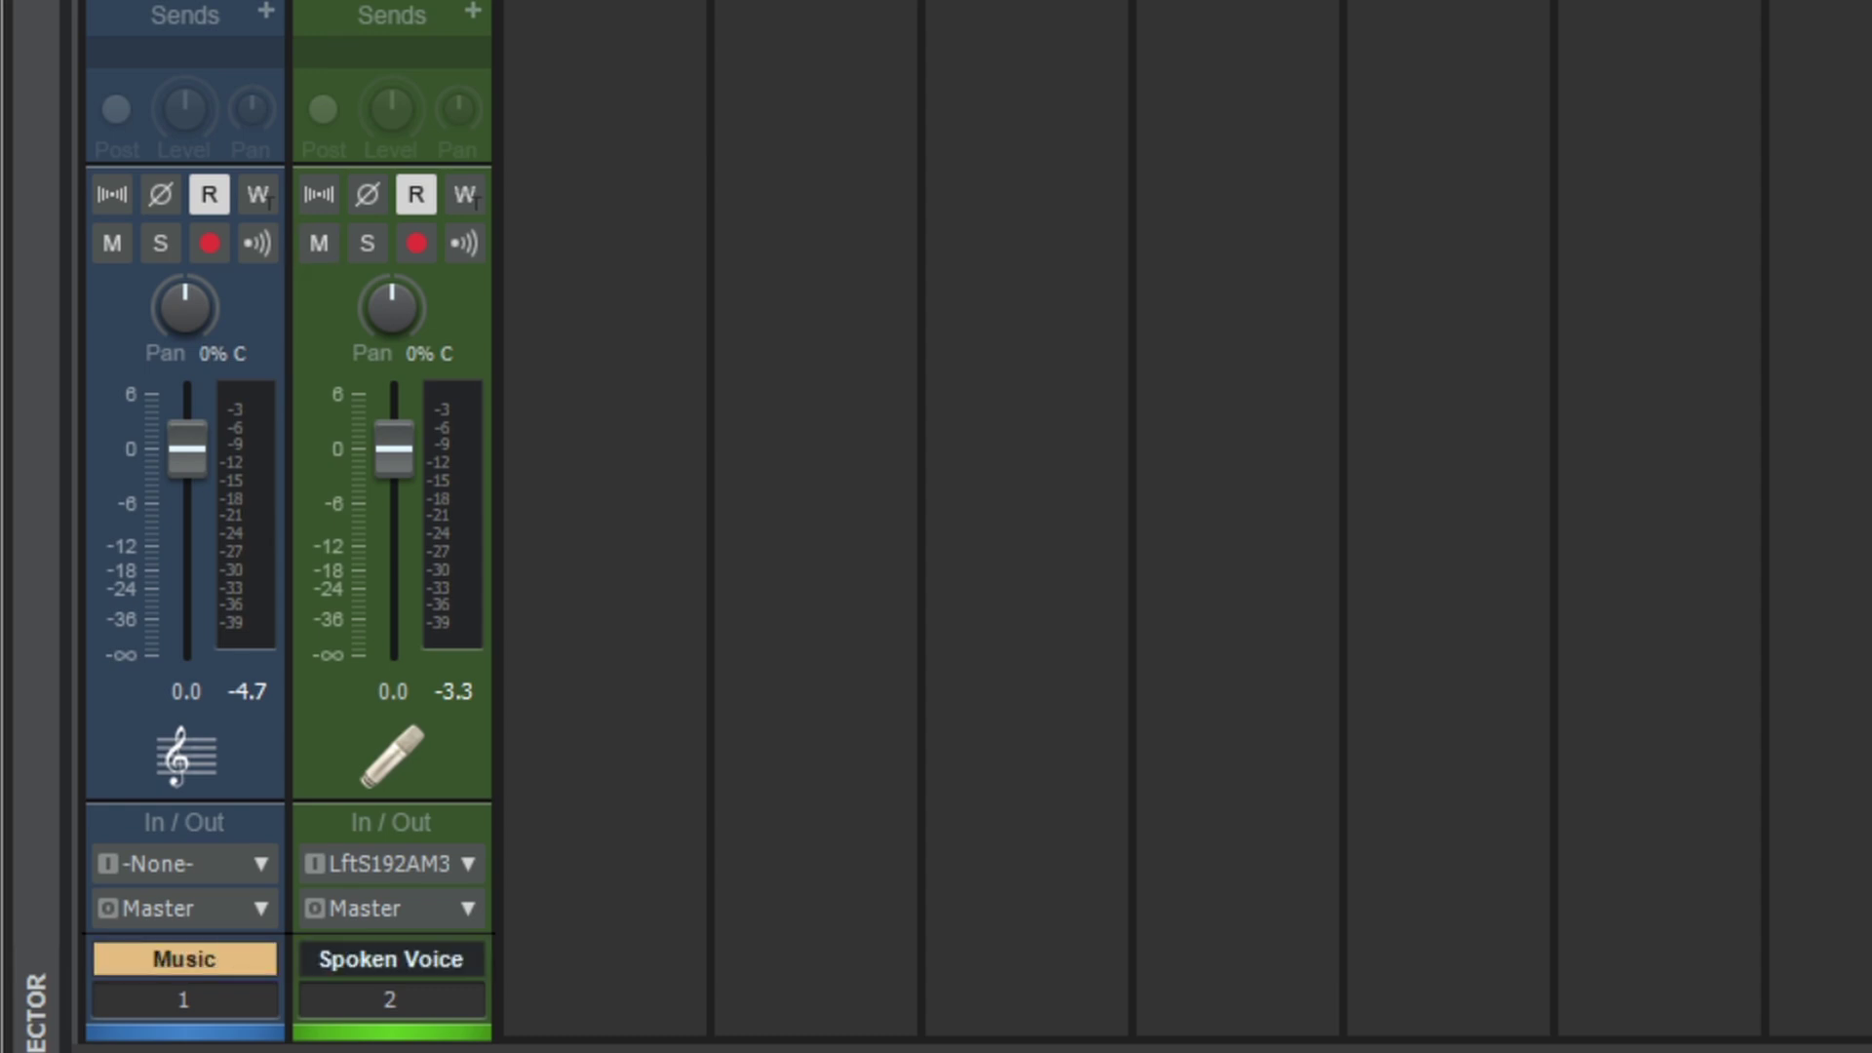
{"action": "key", "text": "space"}
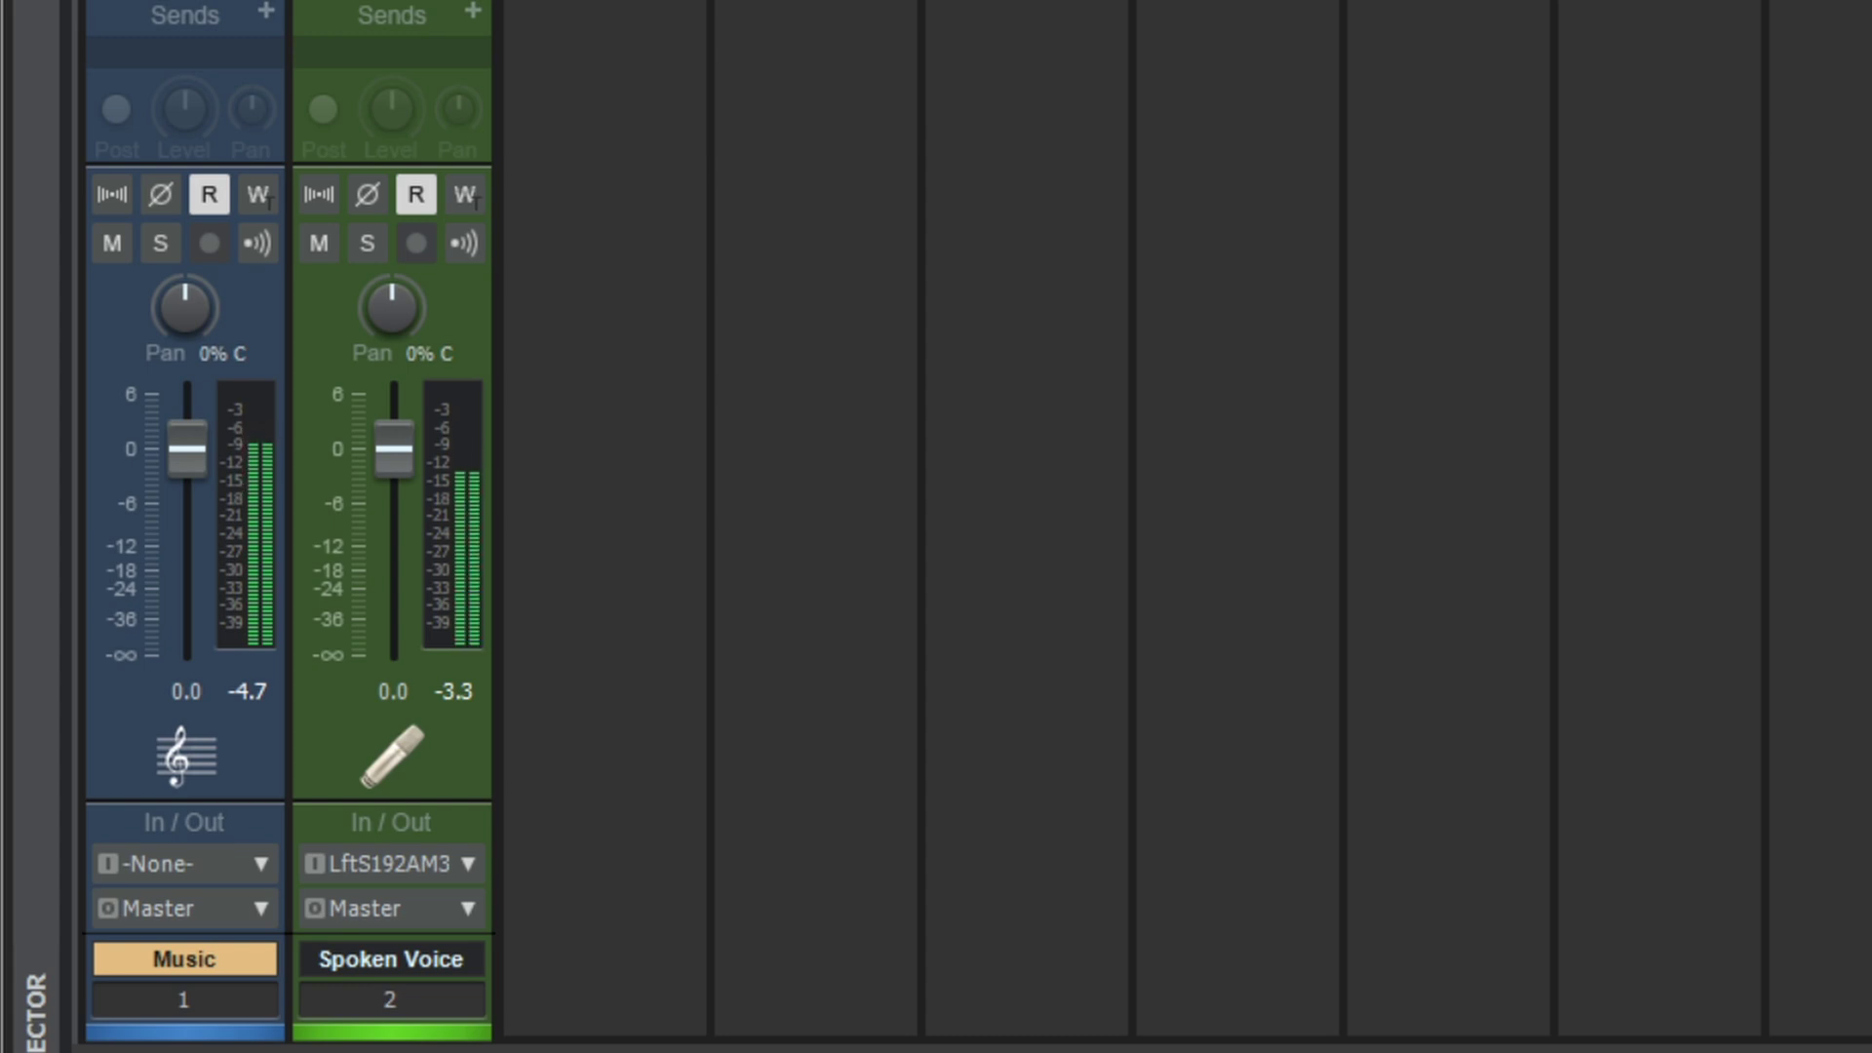
{"action": "key", "text": "r"}
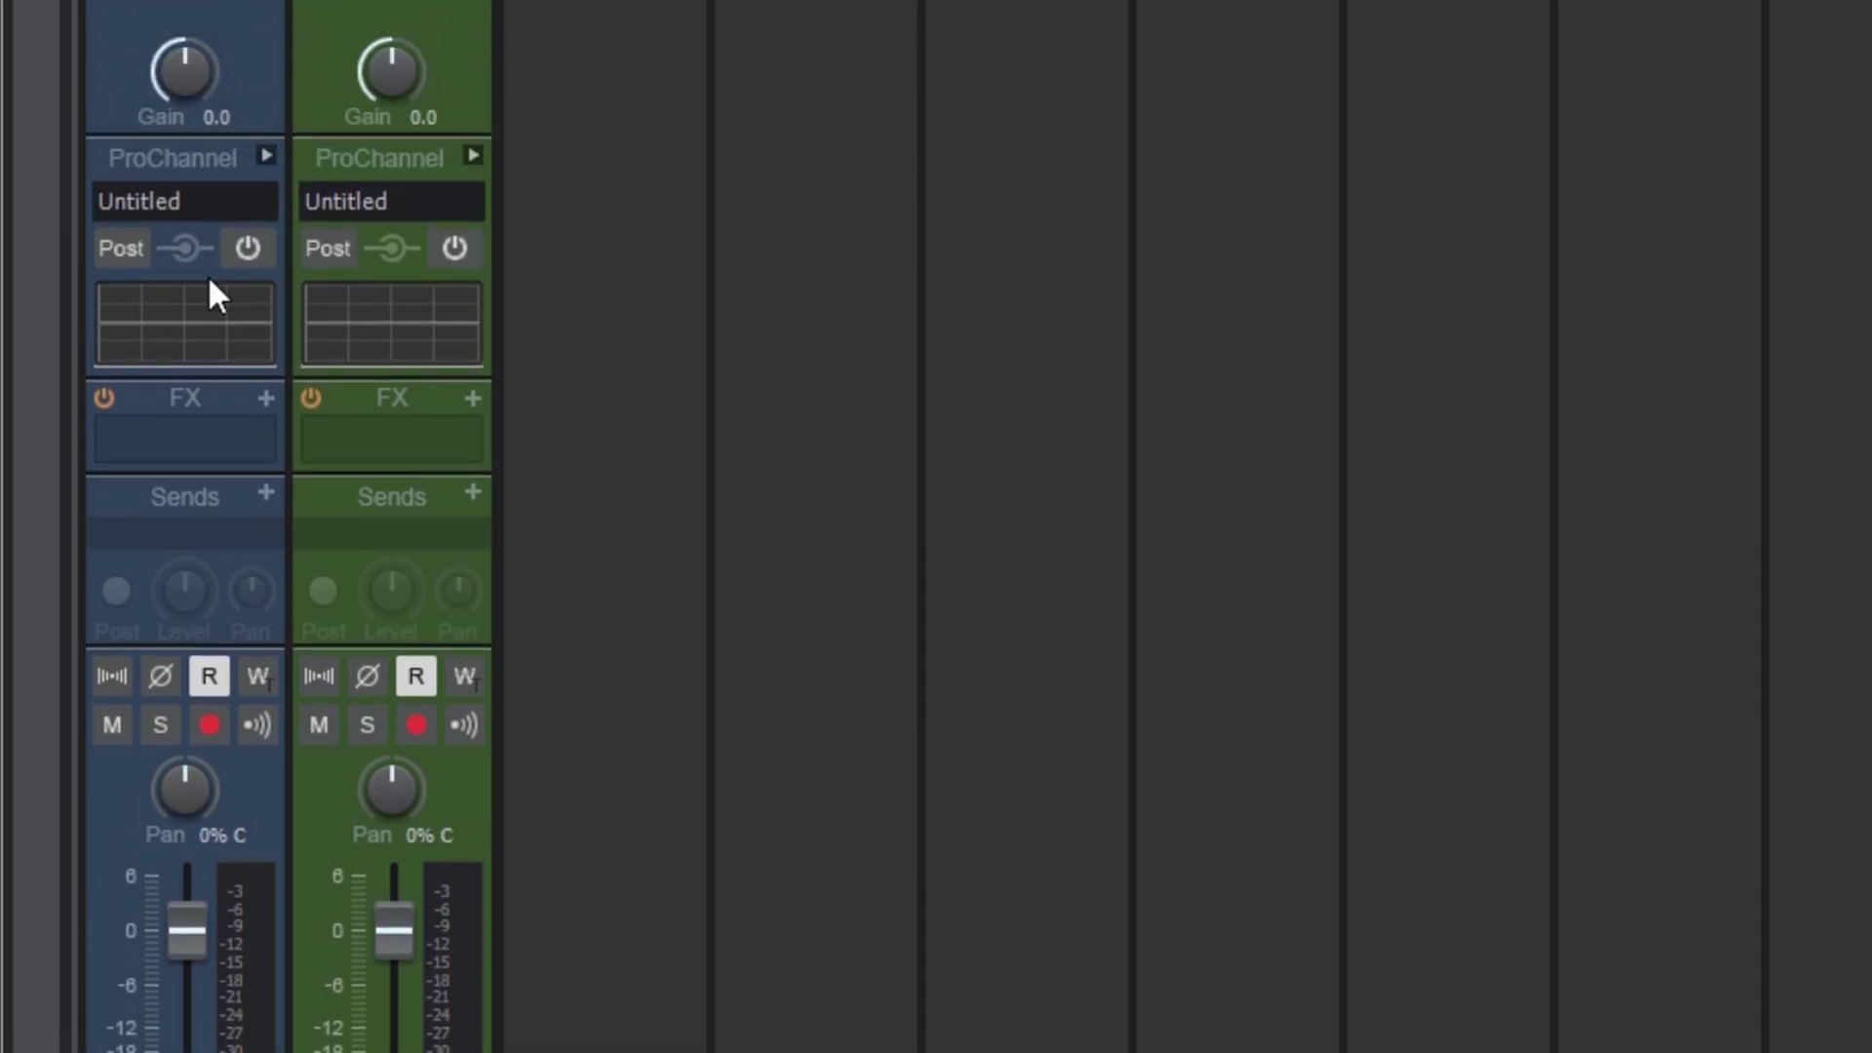
Insert the Cakewalk Sonitus Compressor effect on the Music track.
{"action": "left_click", "coordinate": [266, 394]}
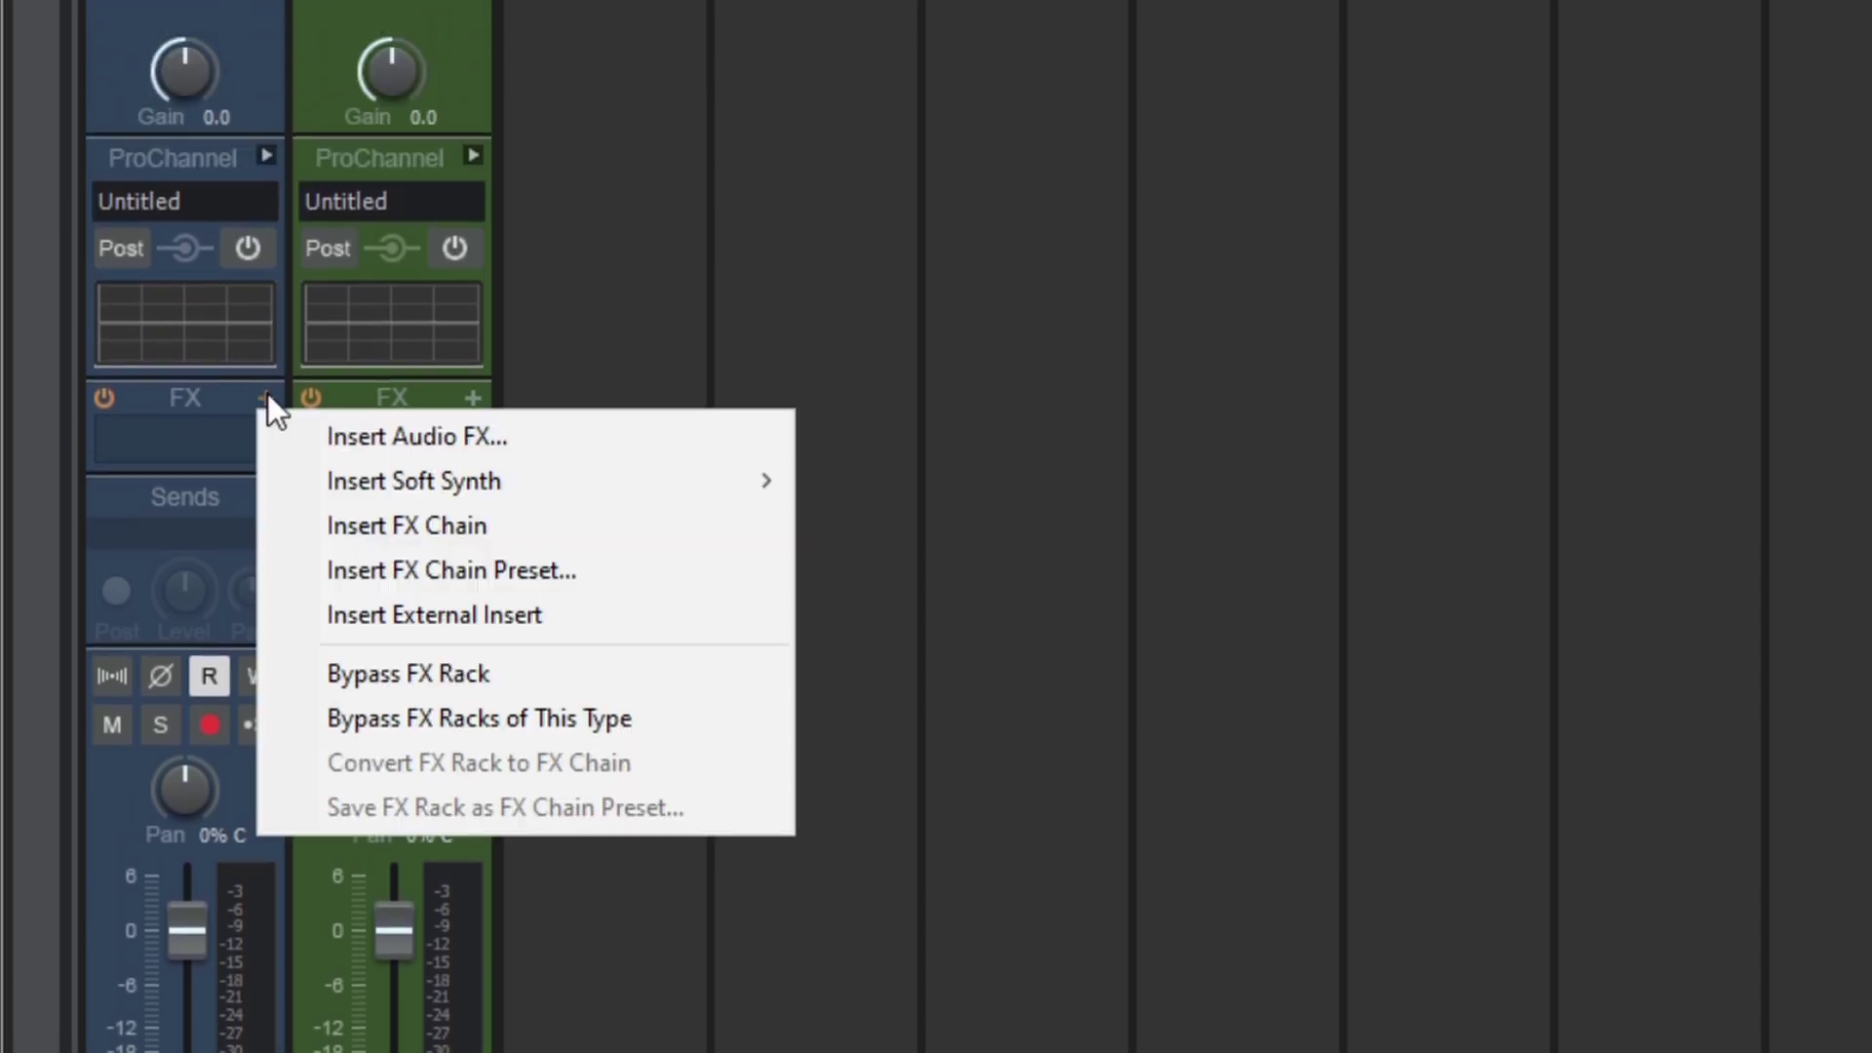
{"action": "left_click", "coordinate": [370, 434]}
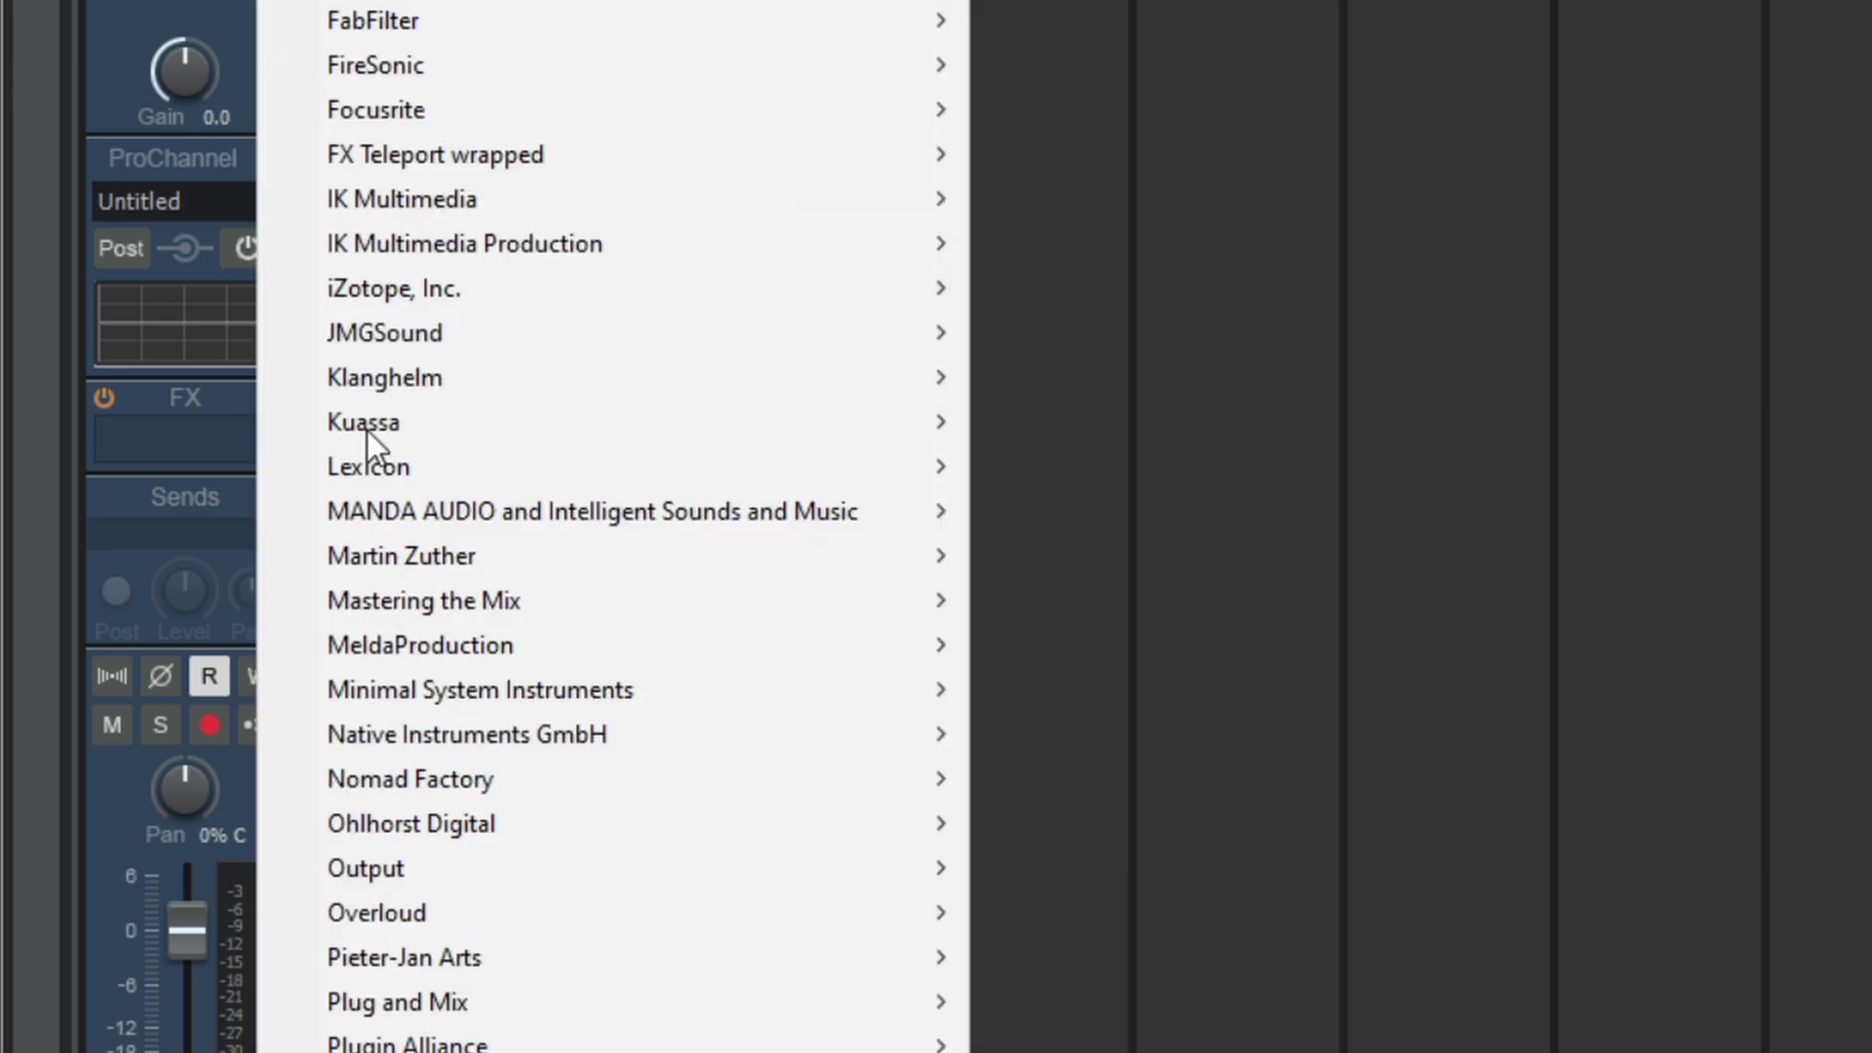
{"action": "mouse_move", "coordinate": [411, 154]}
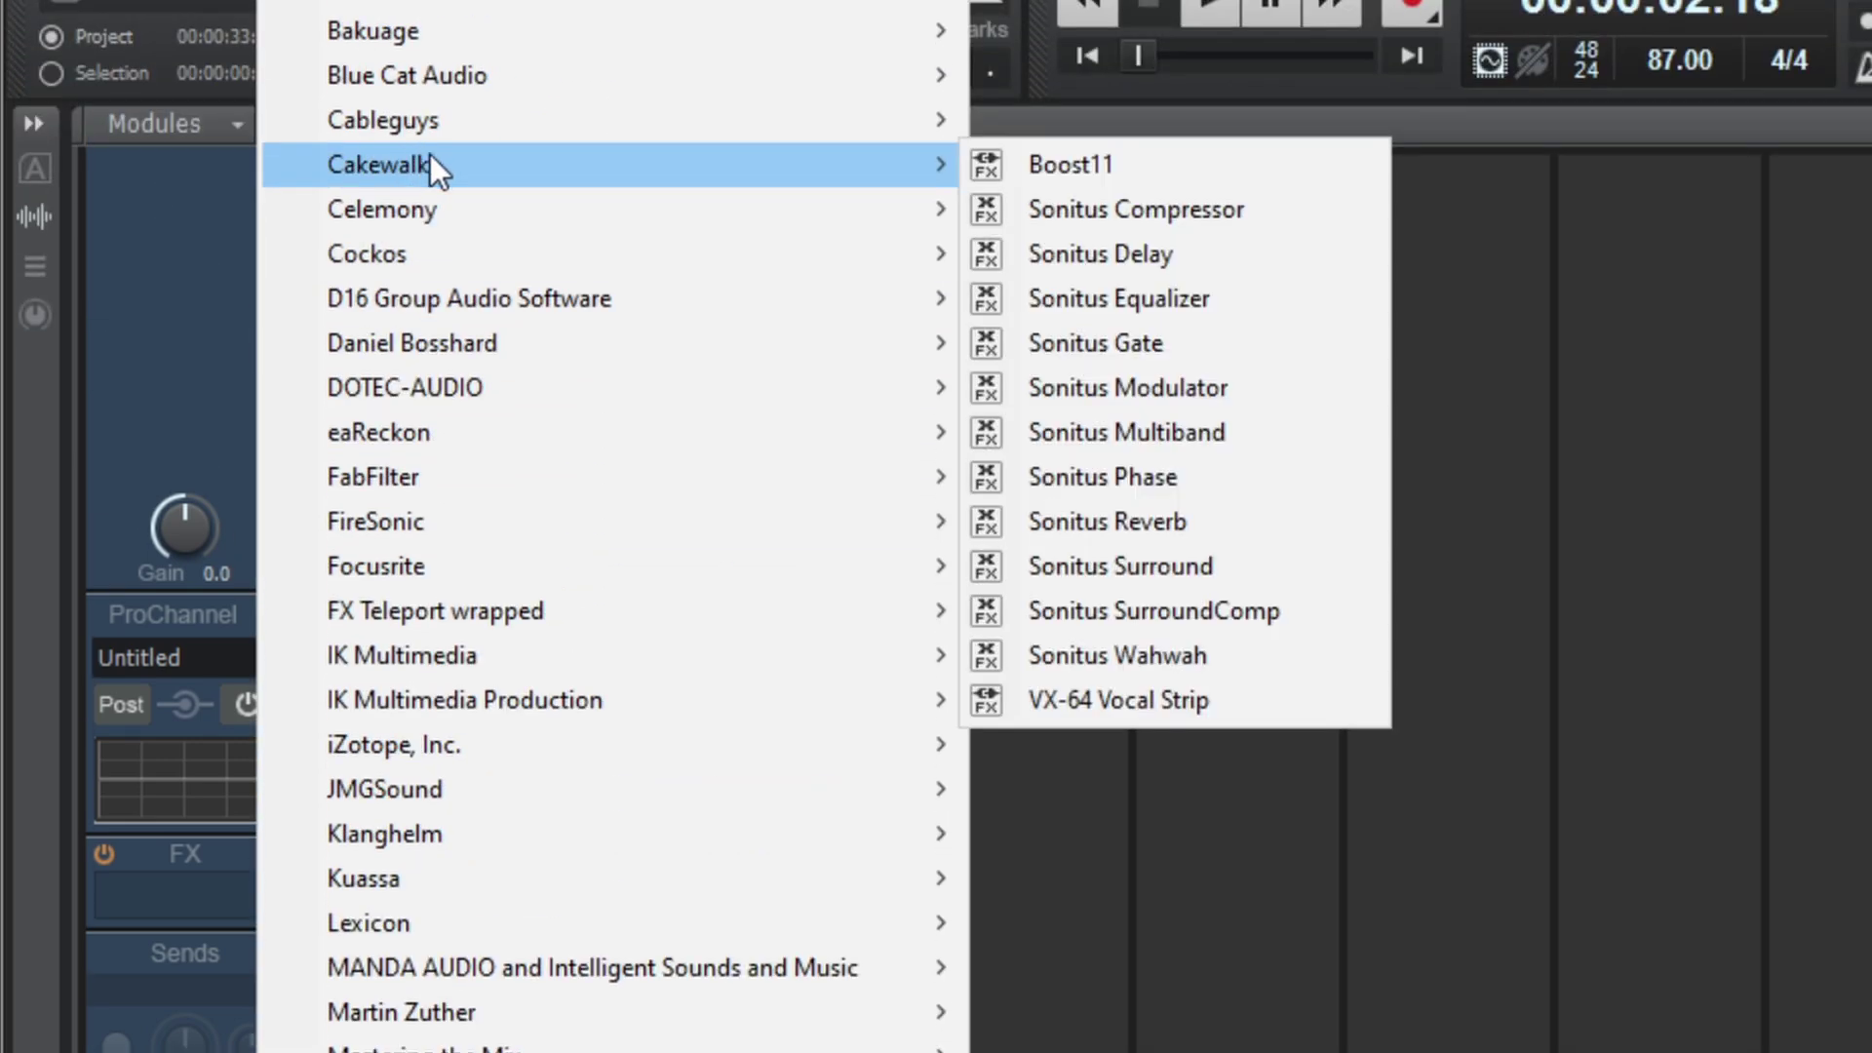
{"action": "left_click", "coordinate": [1121, 211]}
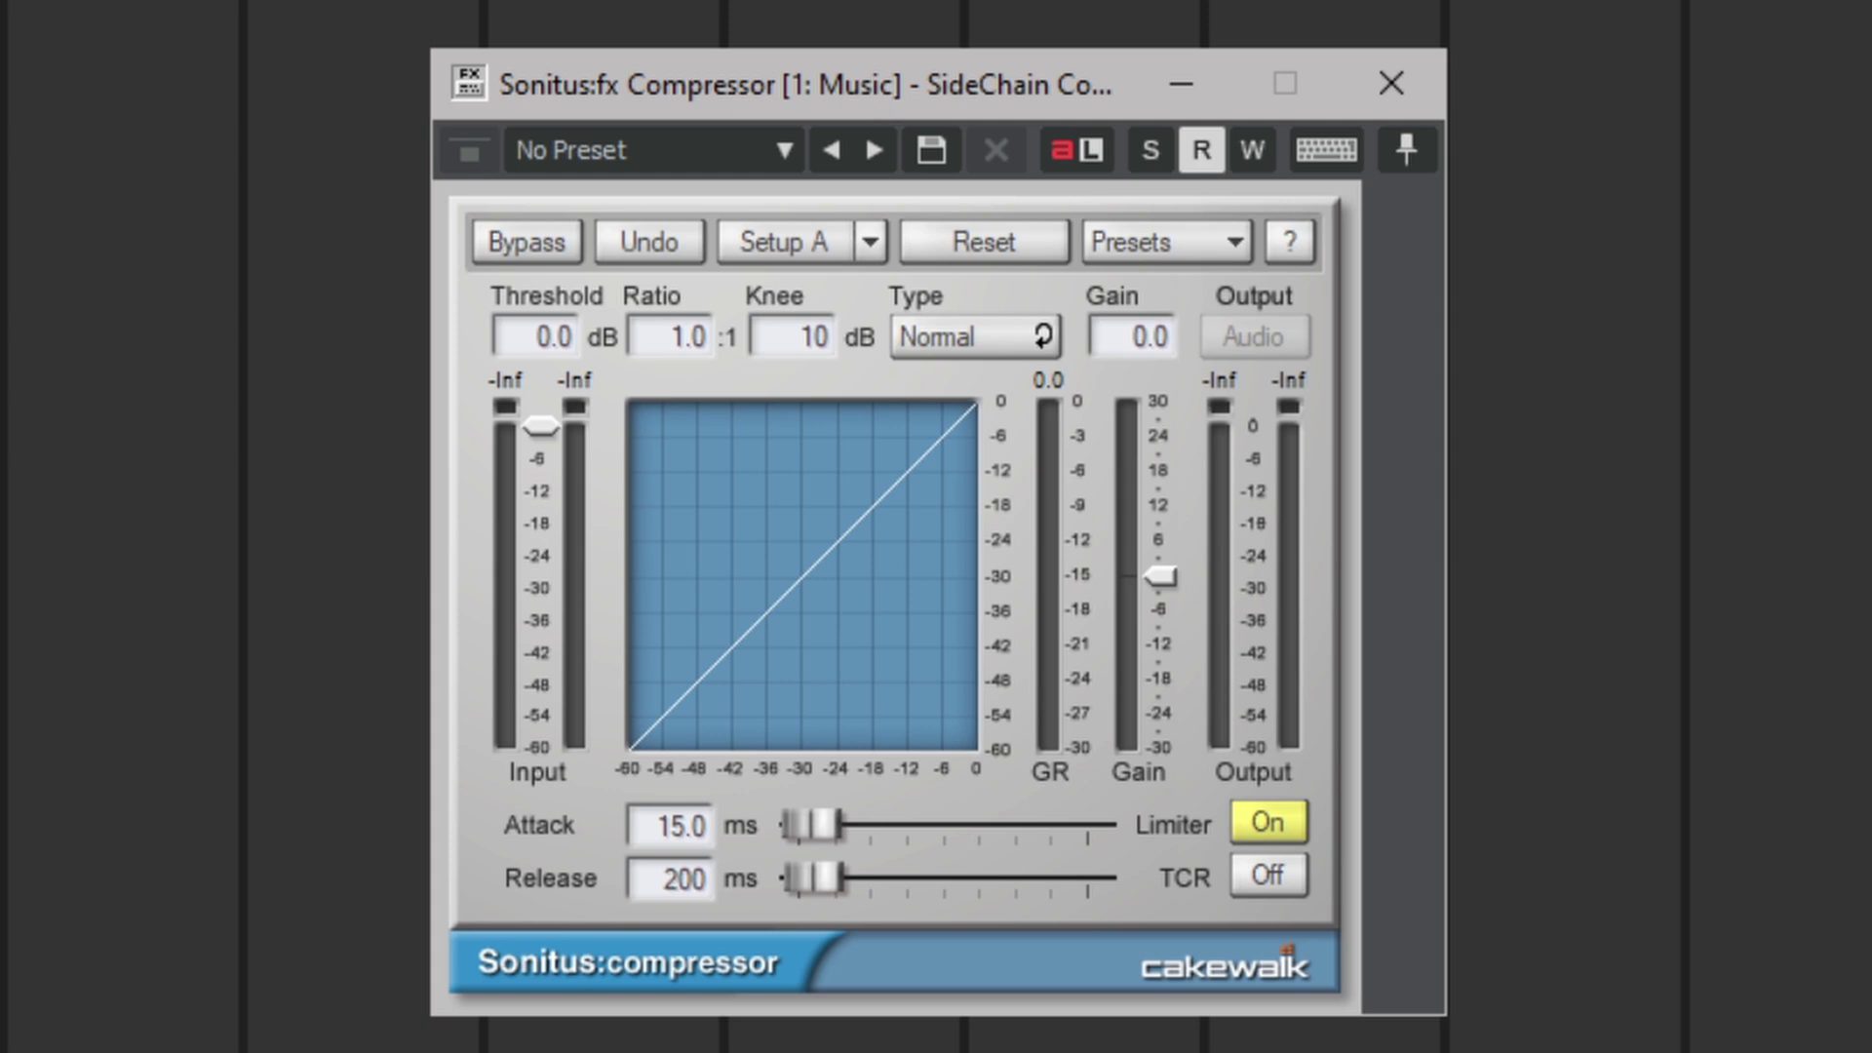
{"action": "left_click", "coordinate": [834, 92]}
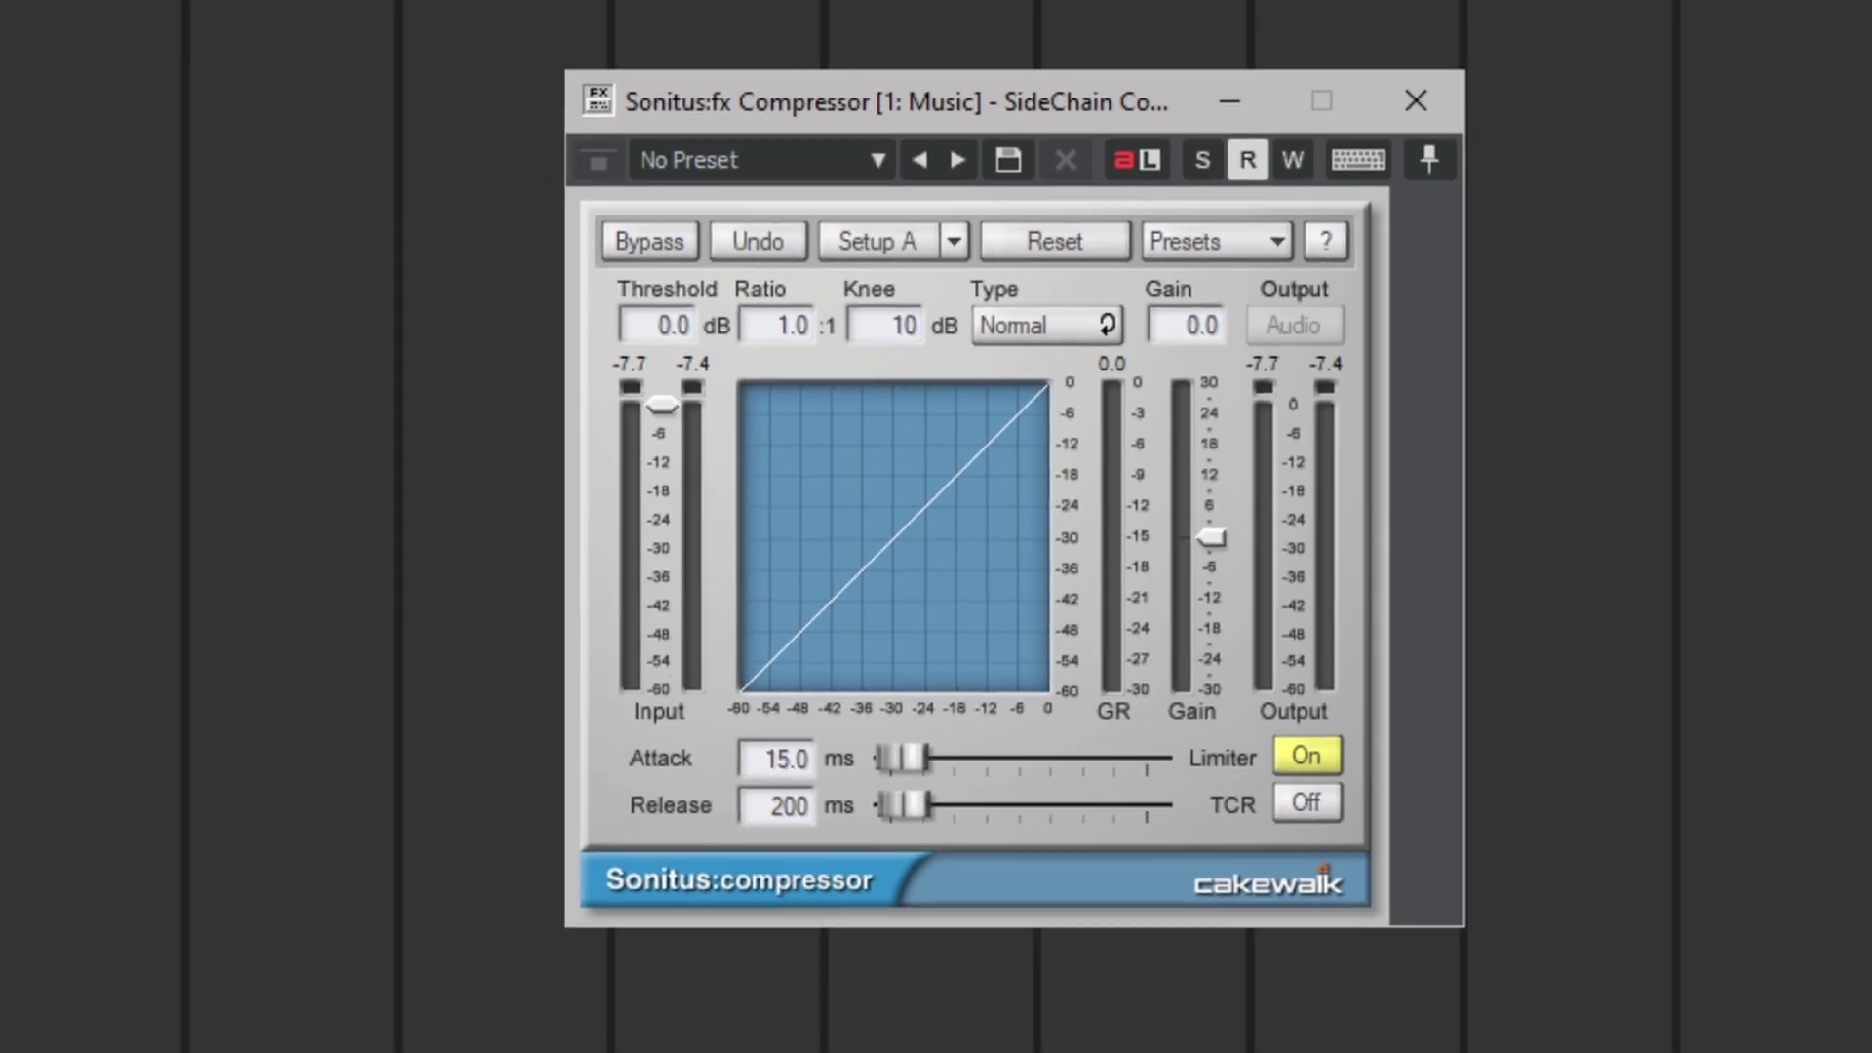
With Spoken Voice unmuted, add a send from it to the side input of the Music track's Sonitus Compressor and play the project.
{"action": "left_click", "coordinate": [155, 523]}
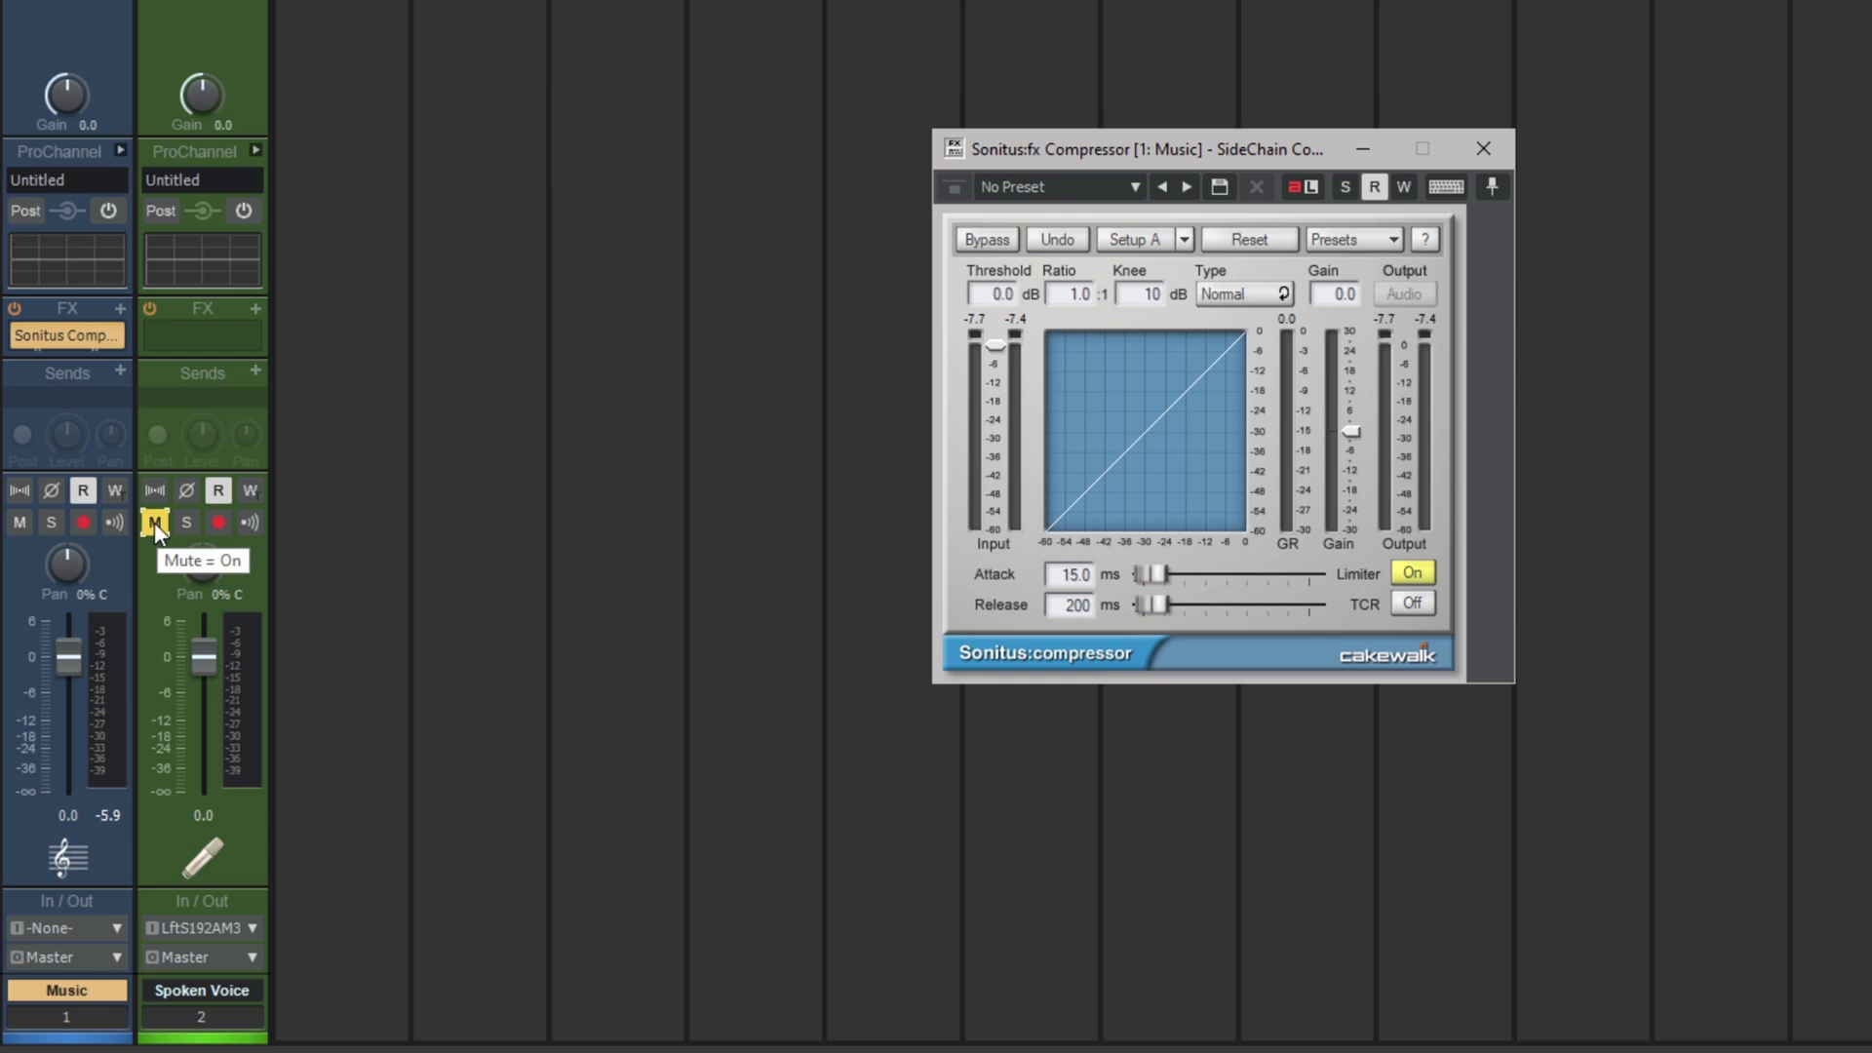
{"action": "left_click", "coordinate": [155, 523]}
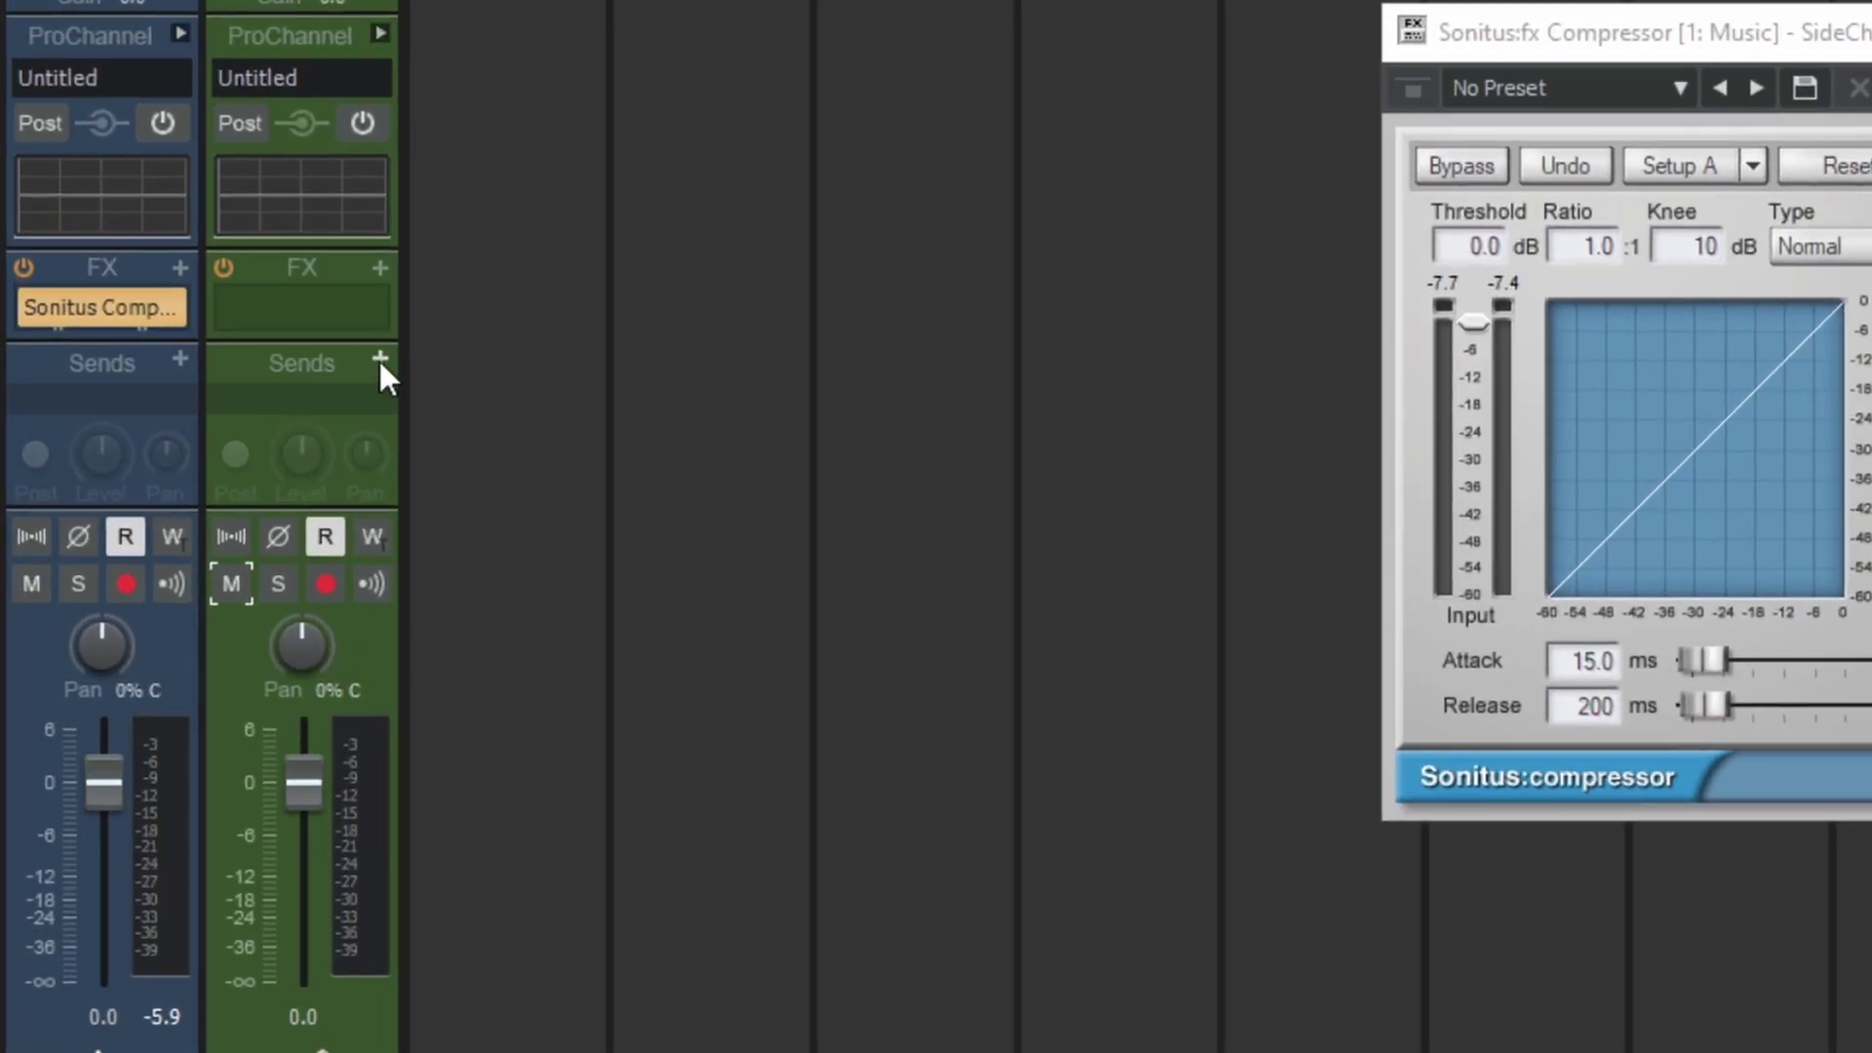
{"action": "left_click", "coordinate": [381, 358]}
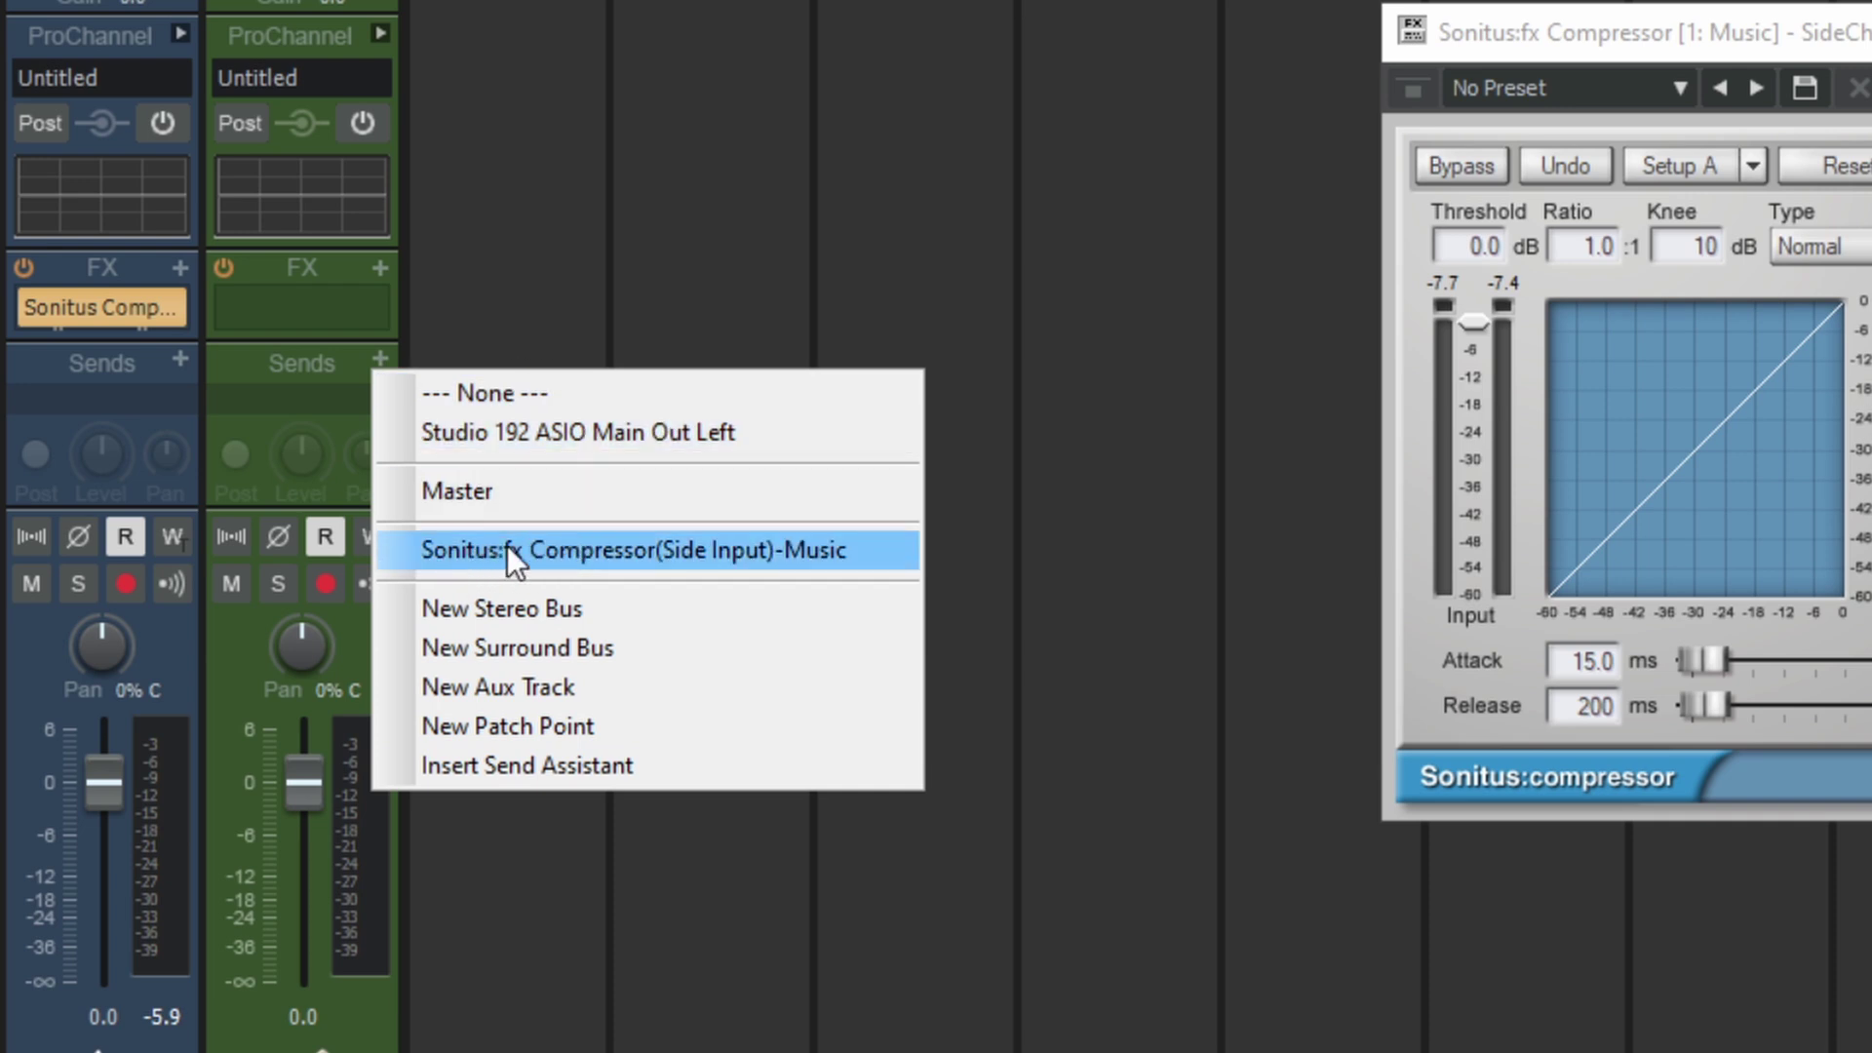
{"action": "left_click", "coordinate": [741, 550]}
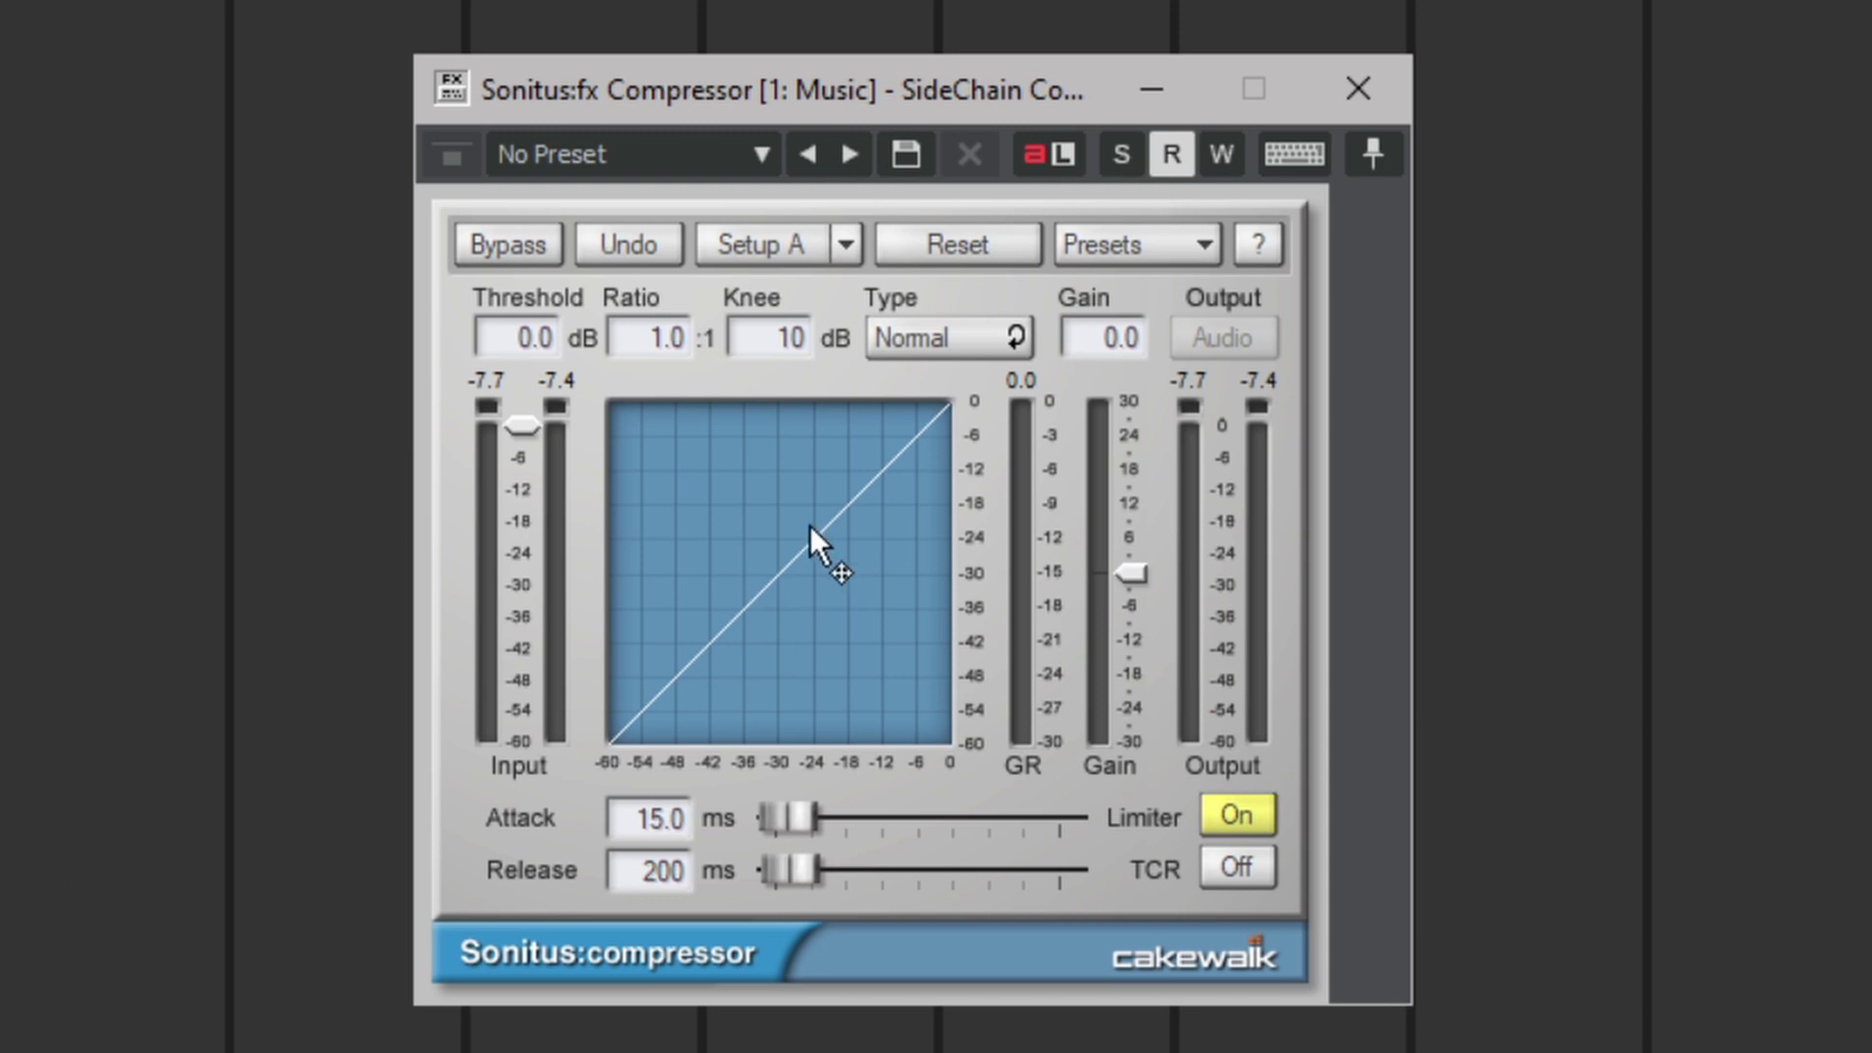
{"action": "key", "text": "space"}
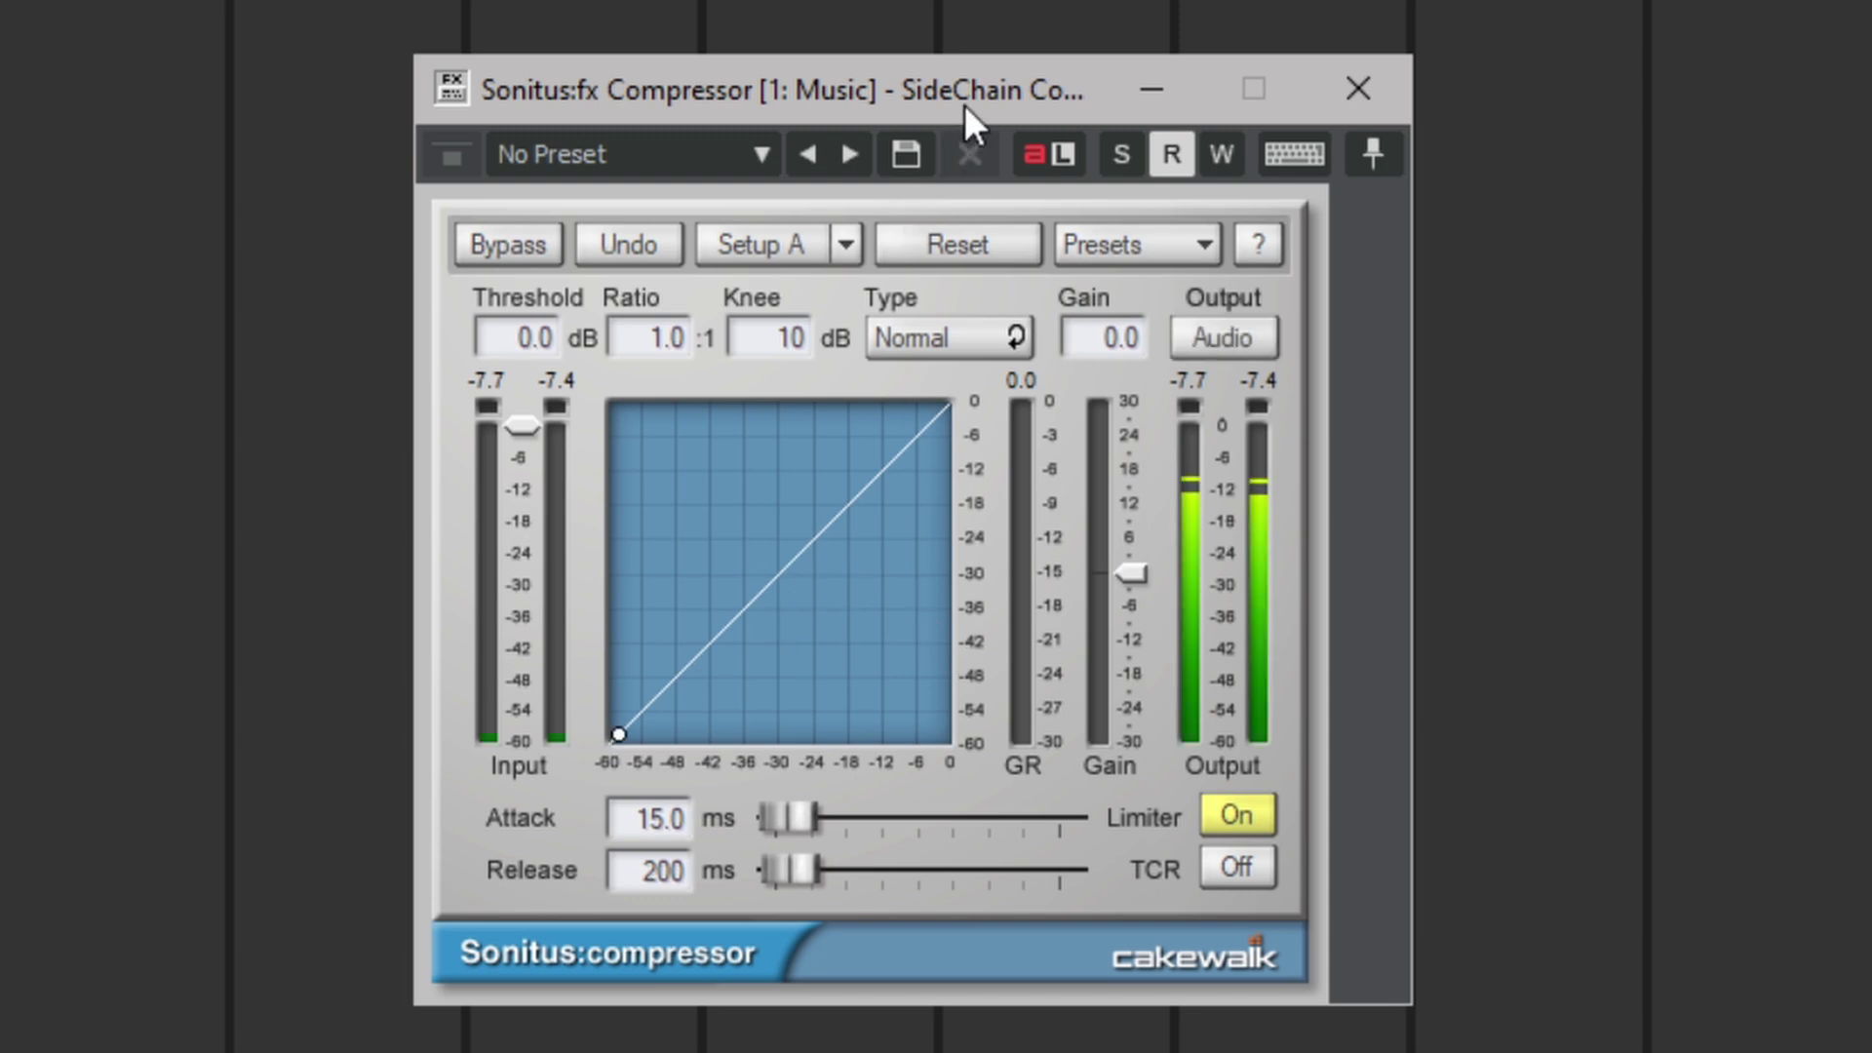
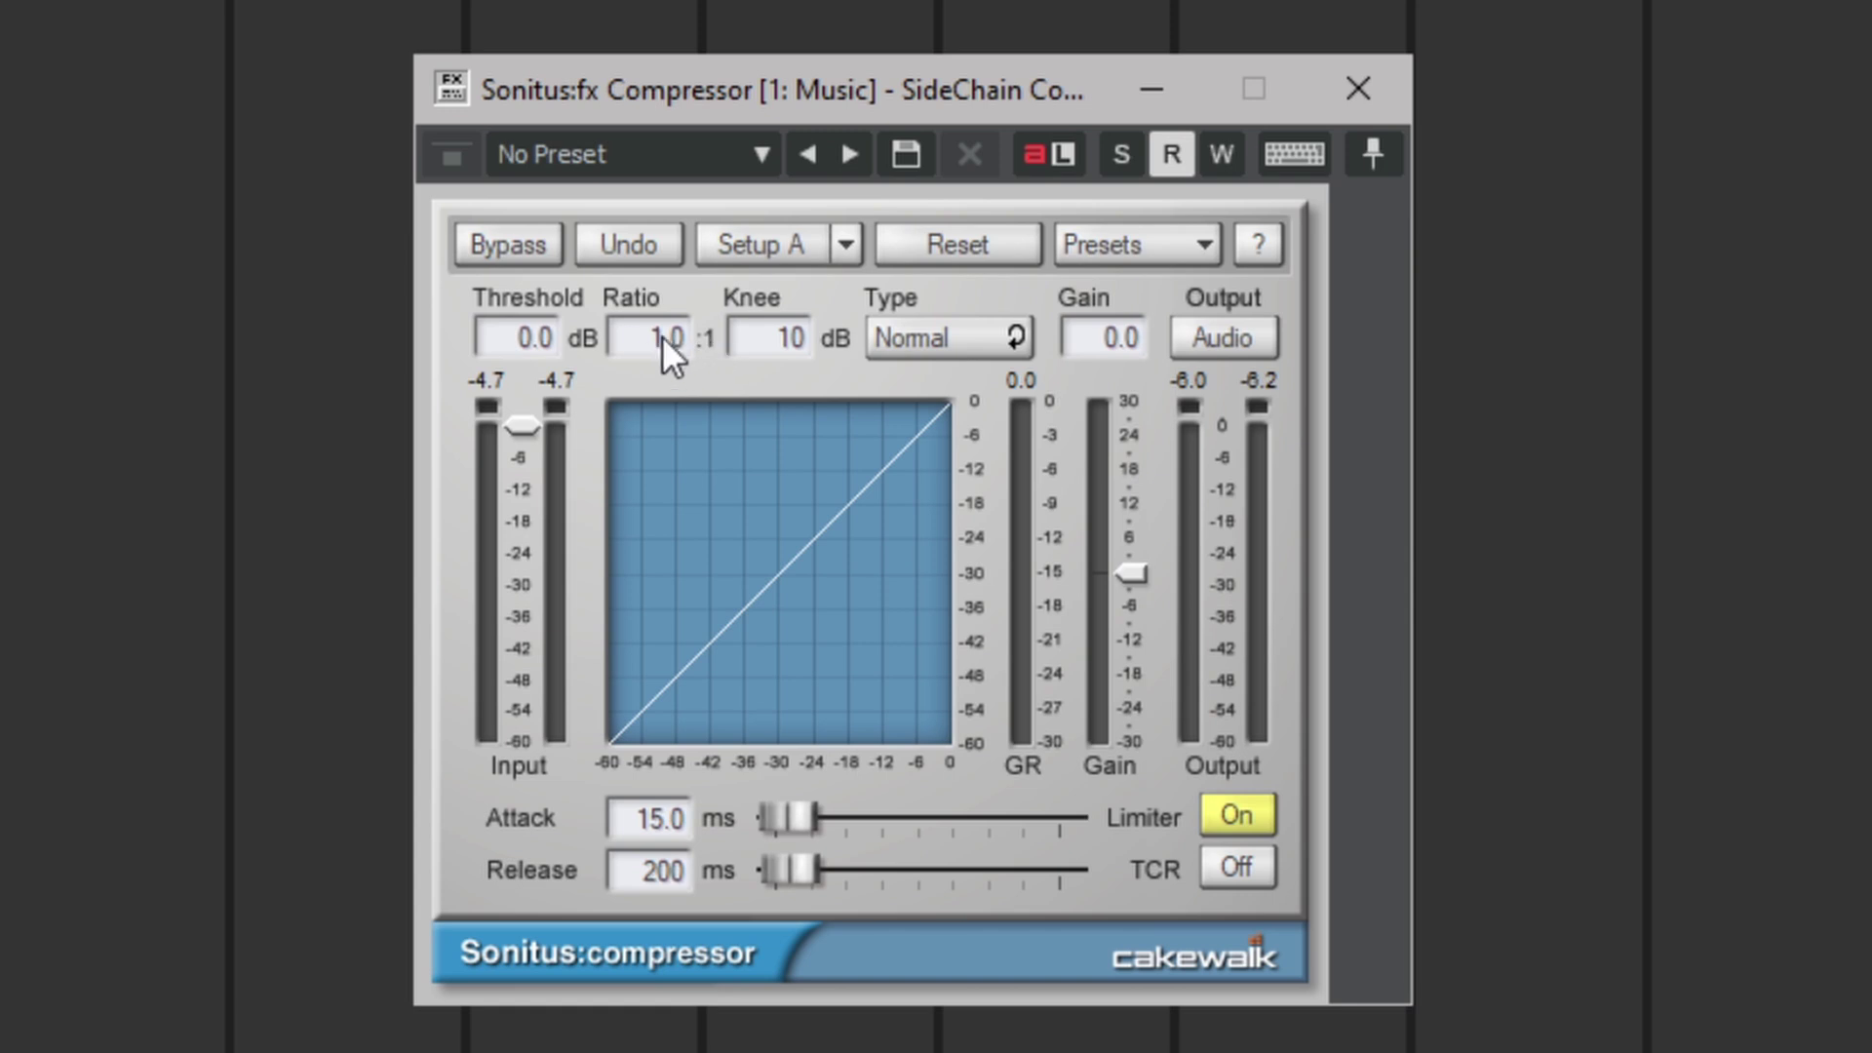
Set the Music compressor's ratio to 2.0:1 and lower its threshold to about -41.7 dB.
{"action": "double_click", "coordinate": [663, 335]}
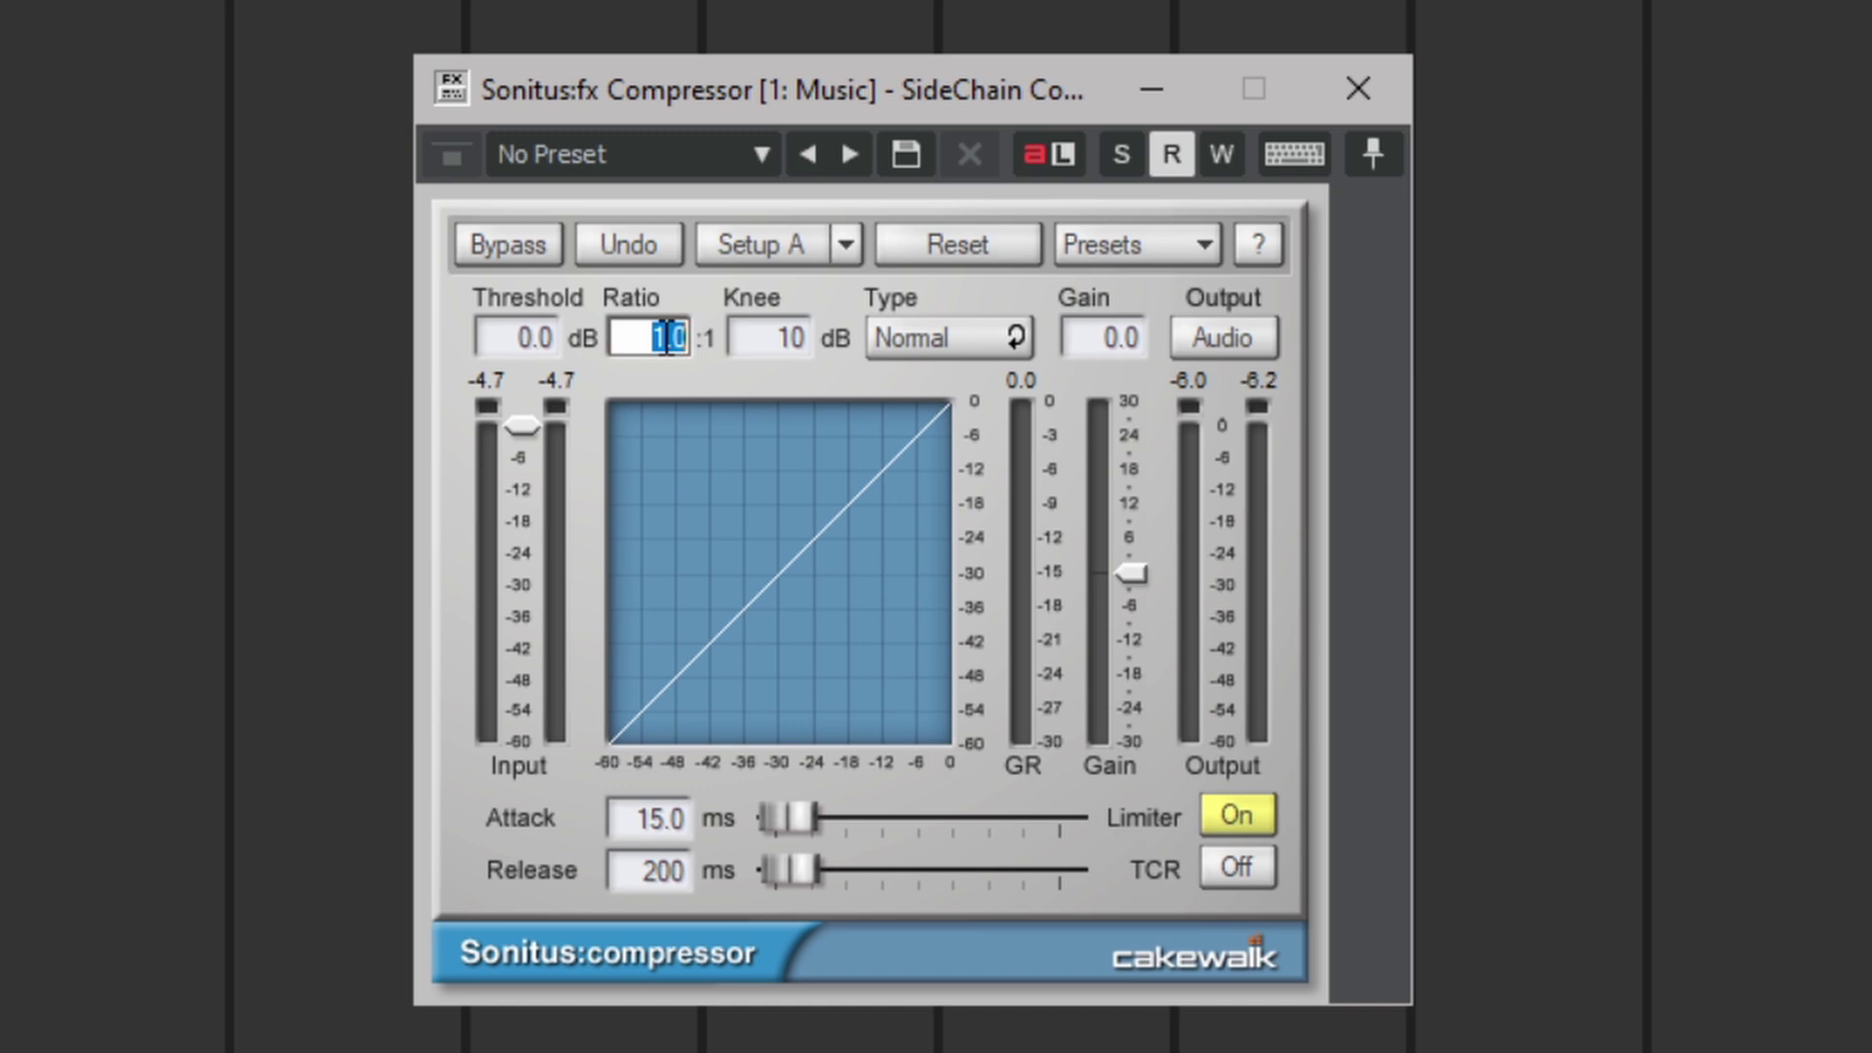
{"action": "type", "text": "2"}
{"action": "key", "text": "Return"}
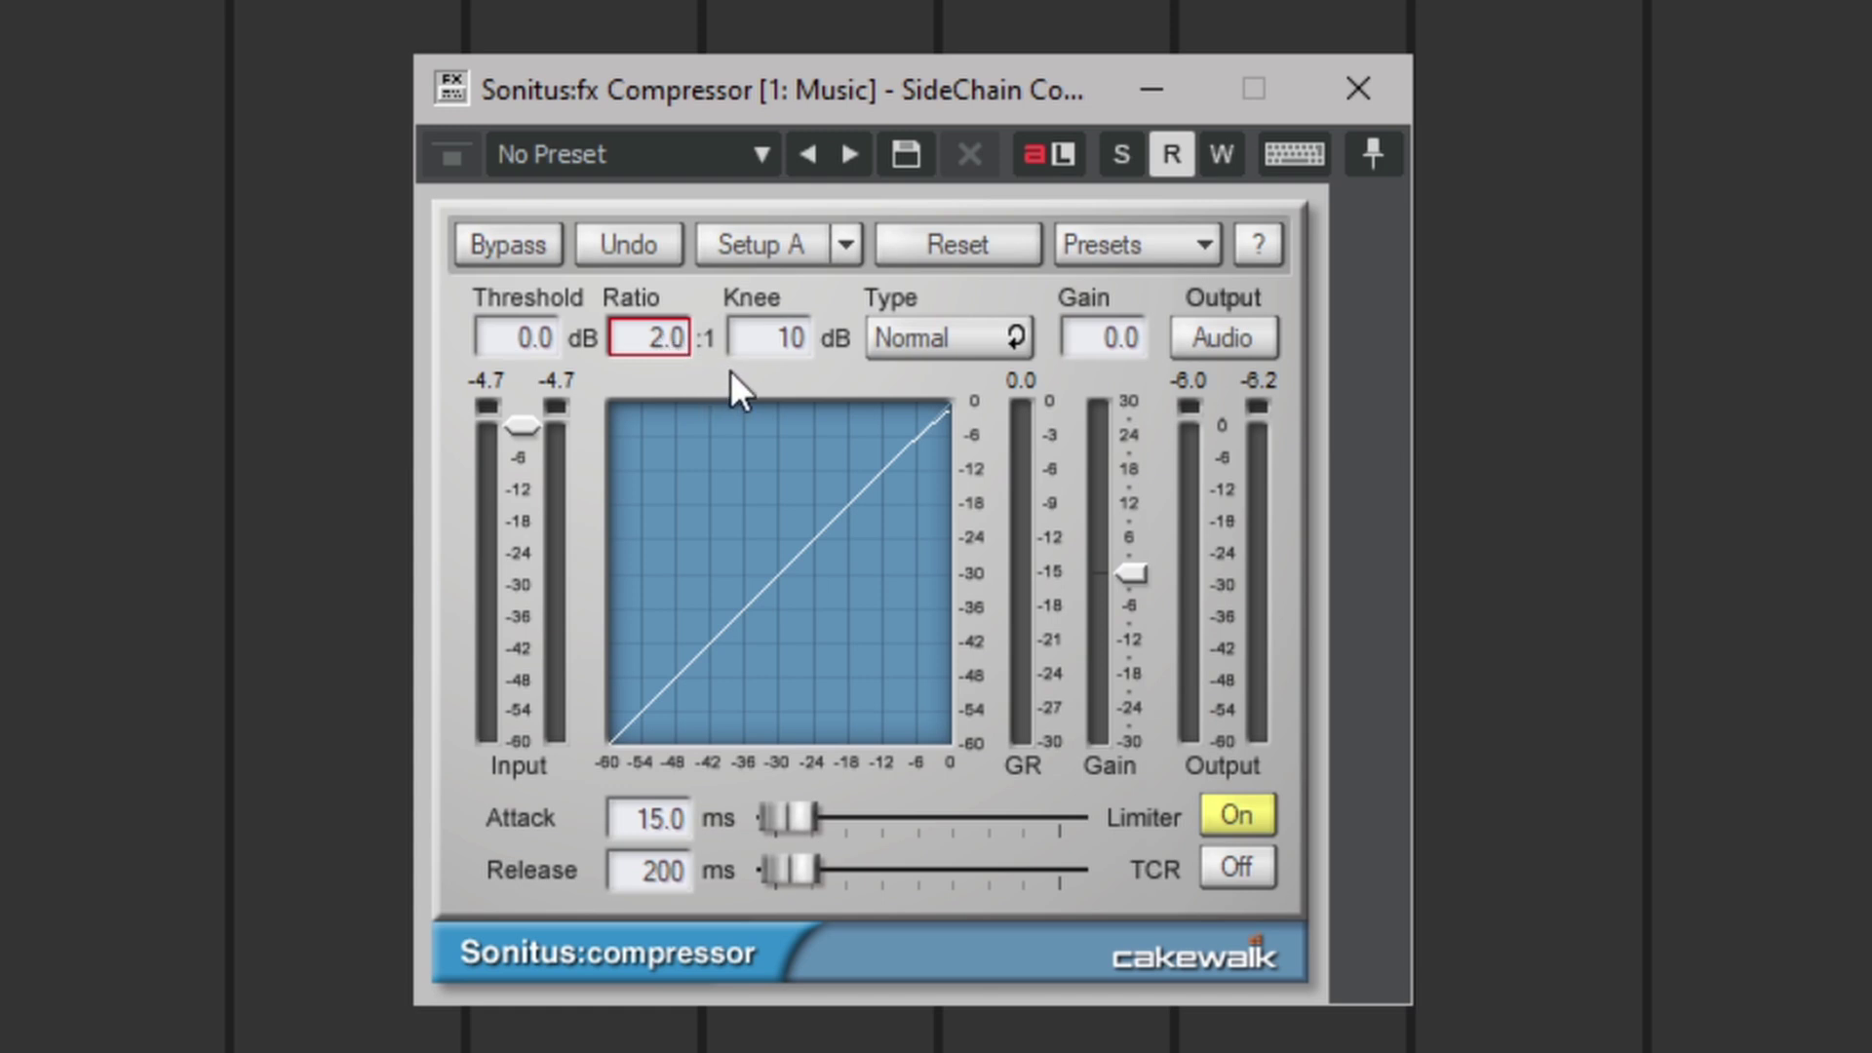
{"action": "left_click_drag", "start_coordinate": [523, 427], "coordinate": [522, 627]}
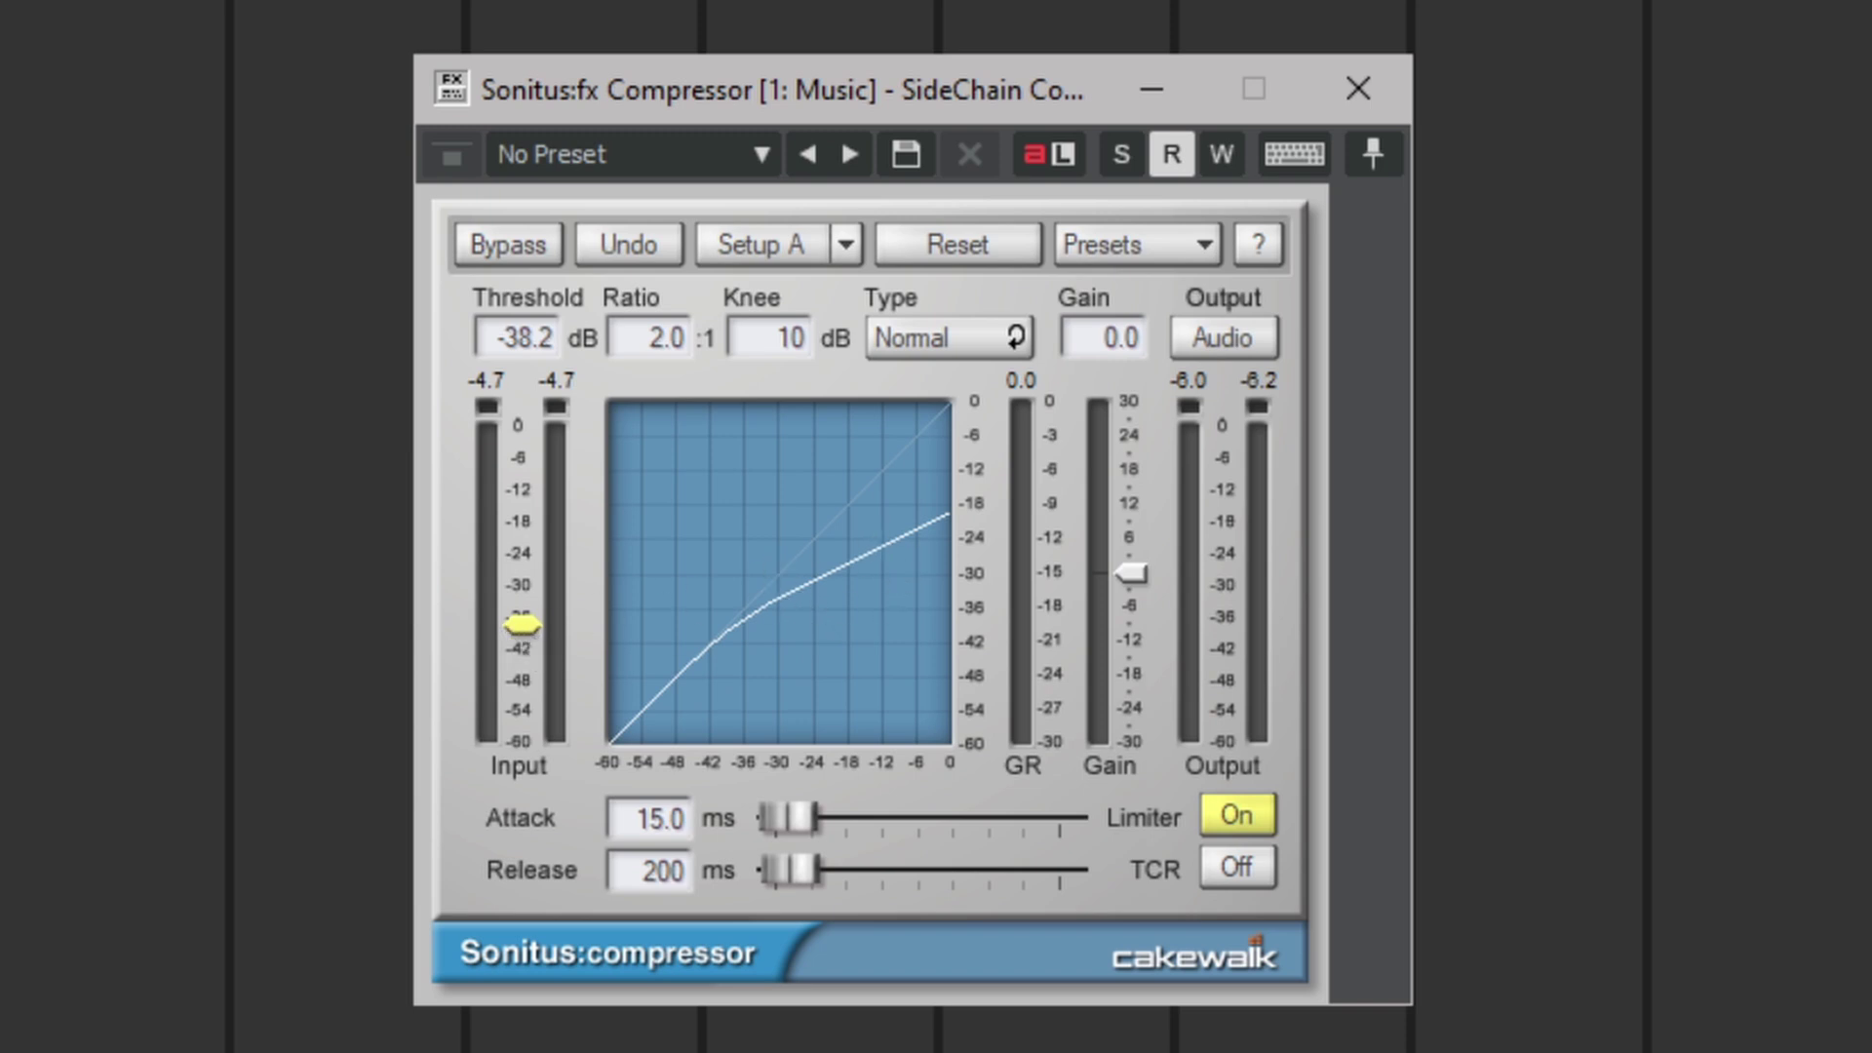
{"action": "left_click_drag", "start_coordinate": [531, 630], "coordinate": [522, 647]}
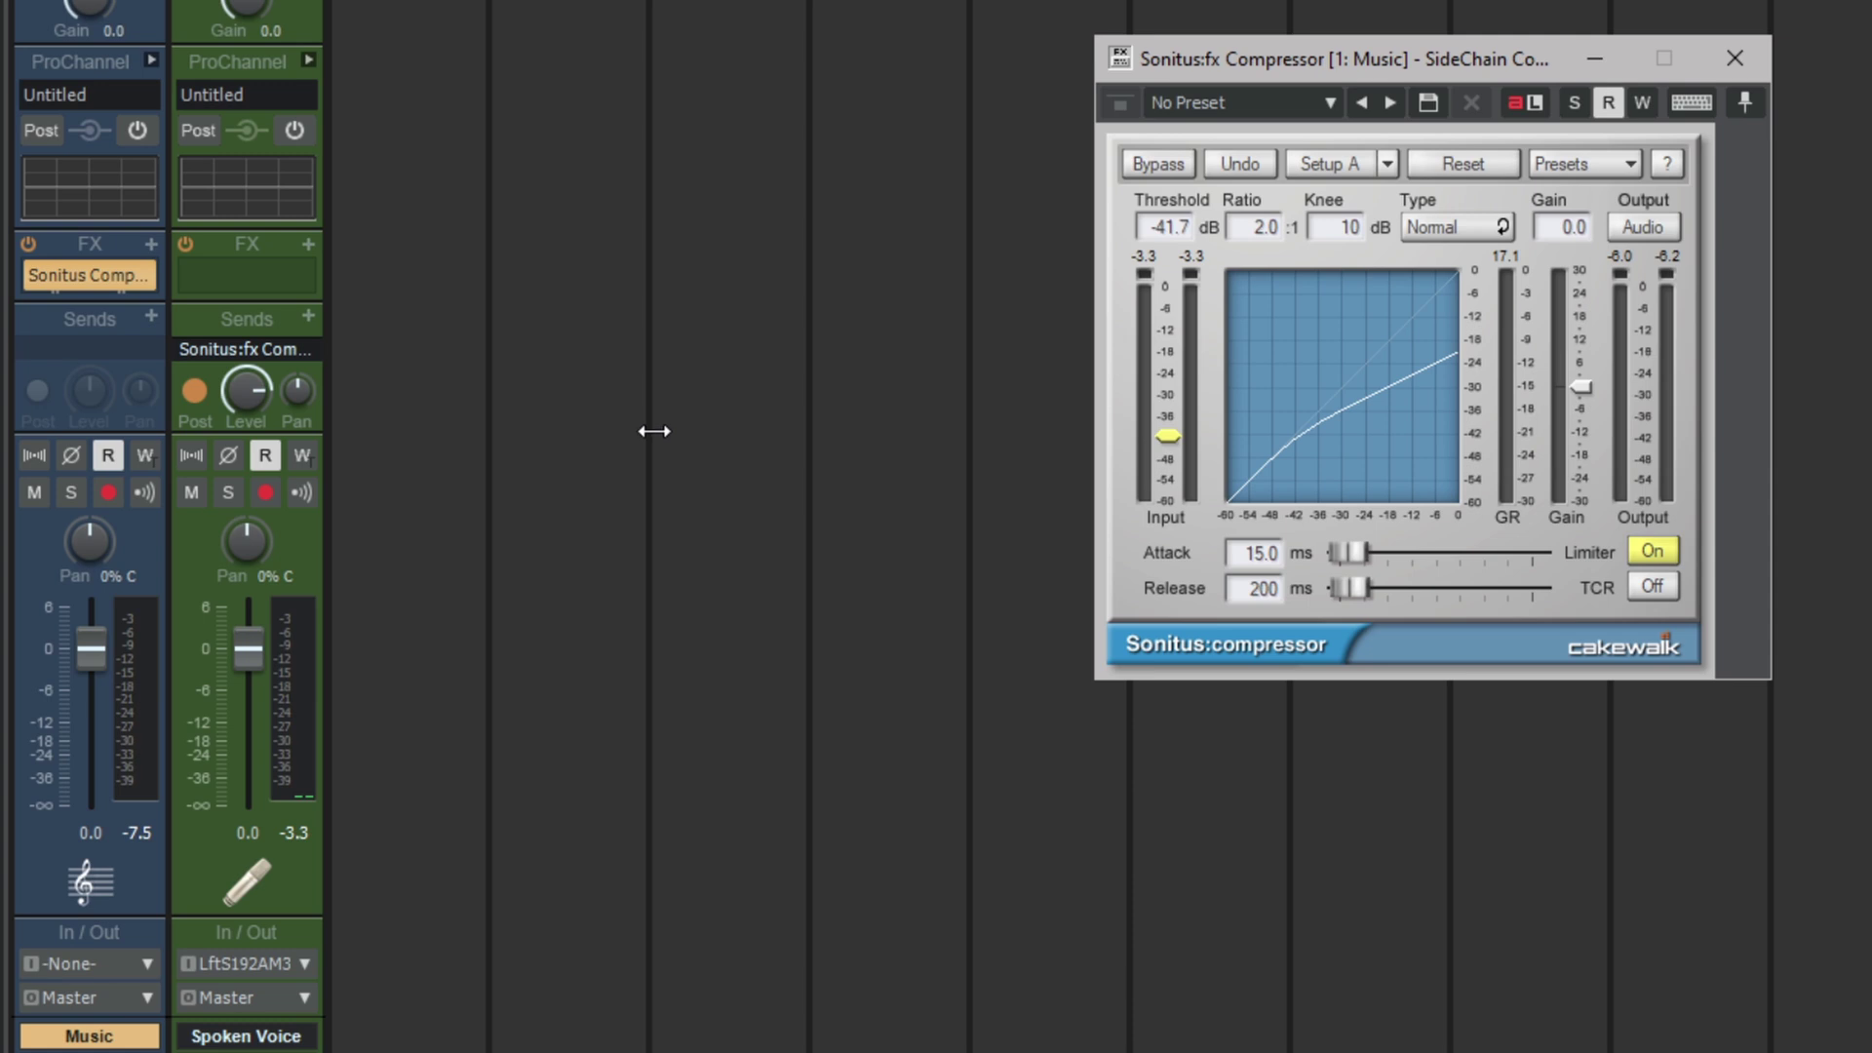
Mute the Spoken Voice track, switch its compressor send from post-fader to pre-fader, and play the project.
{"action": "left_click", "coordinate": [190, 495]}
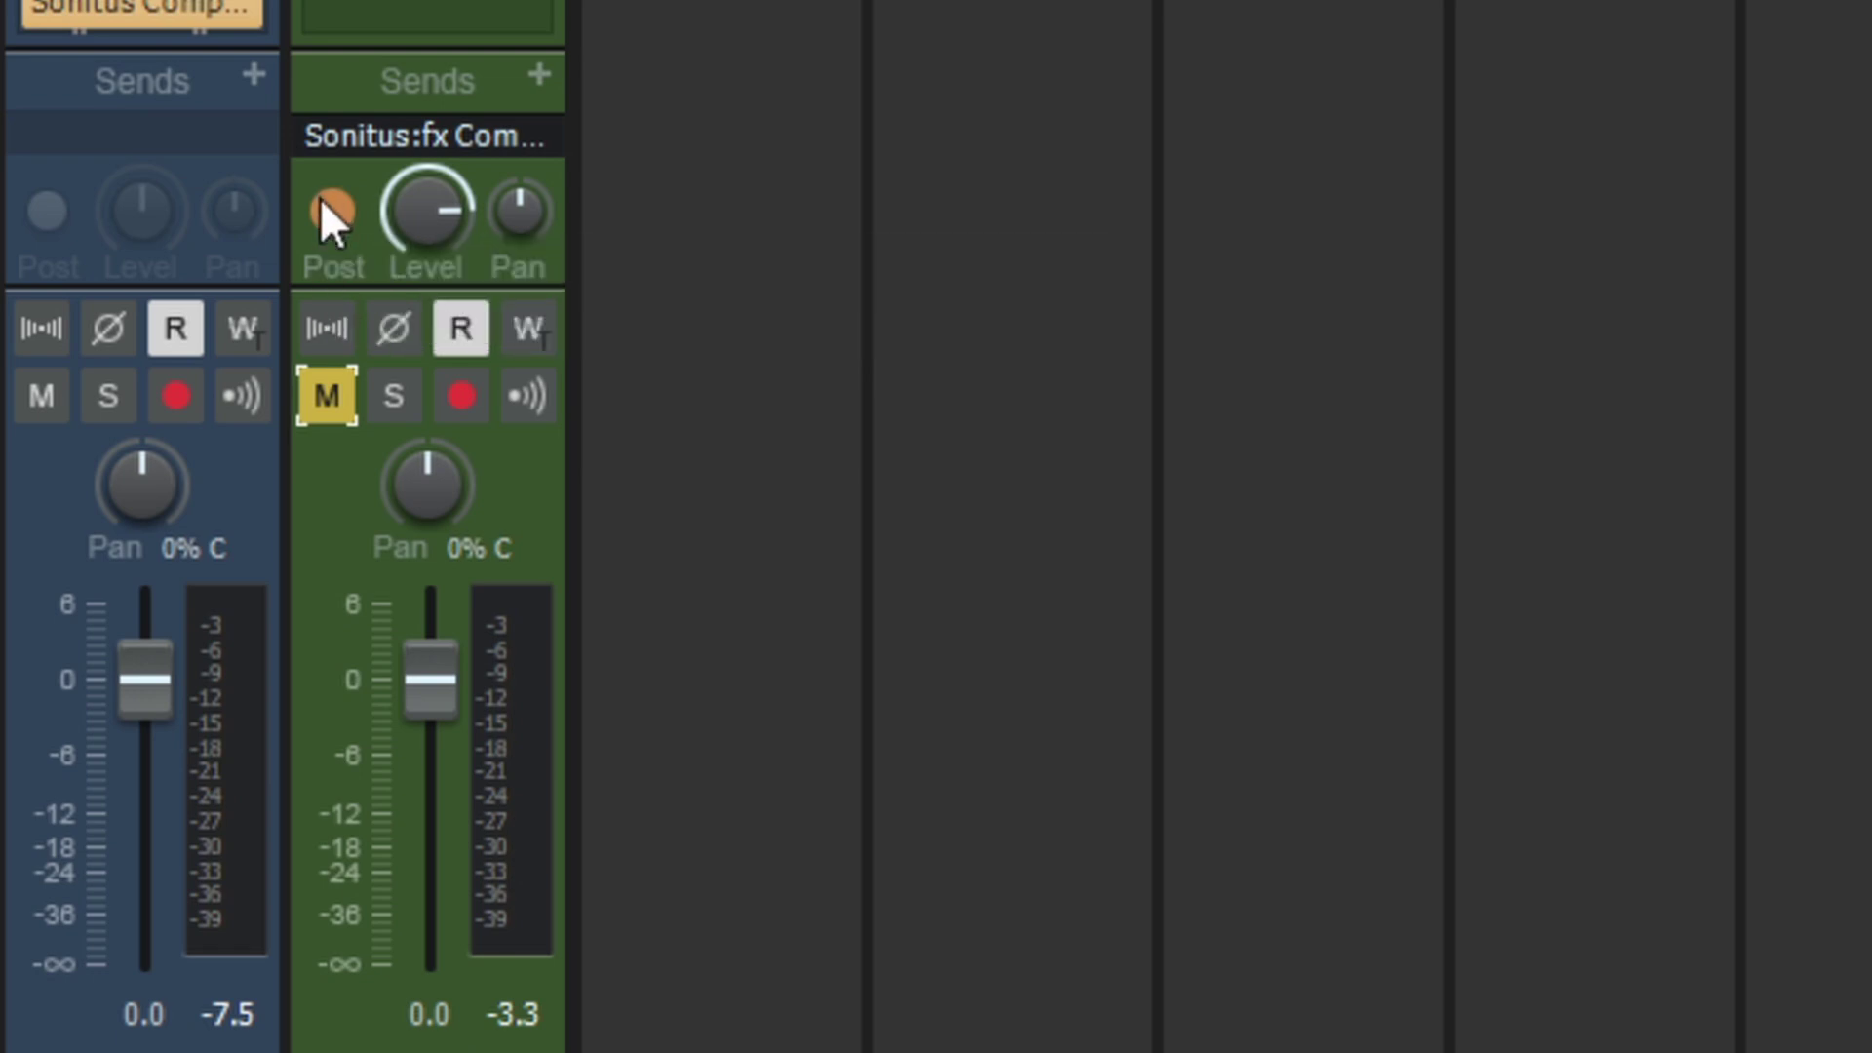
{"action": "left_click", "coordinate": [336, 207]}
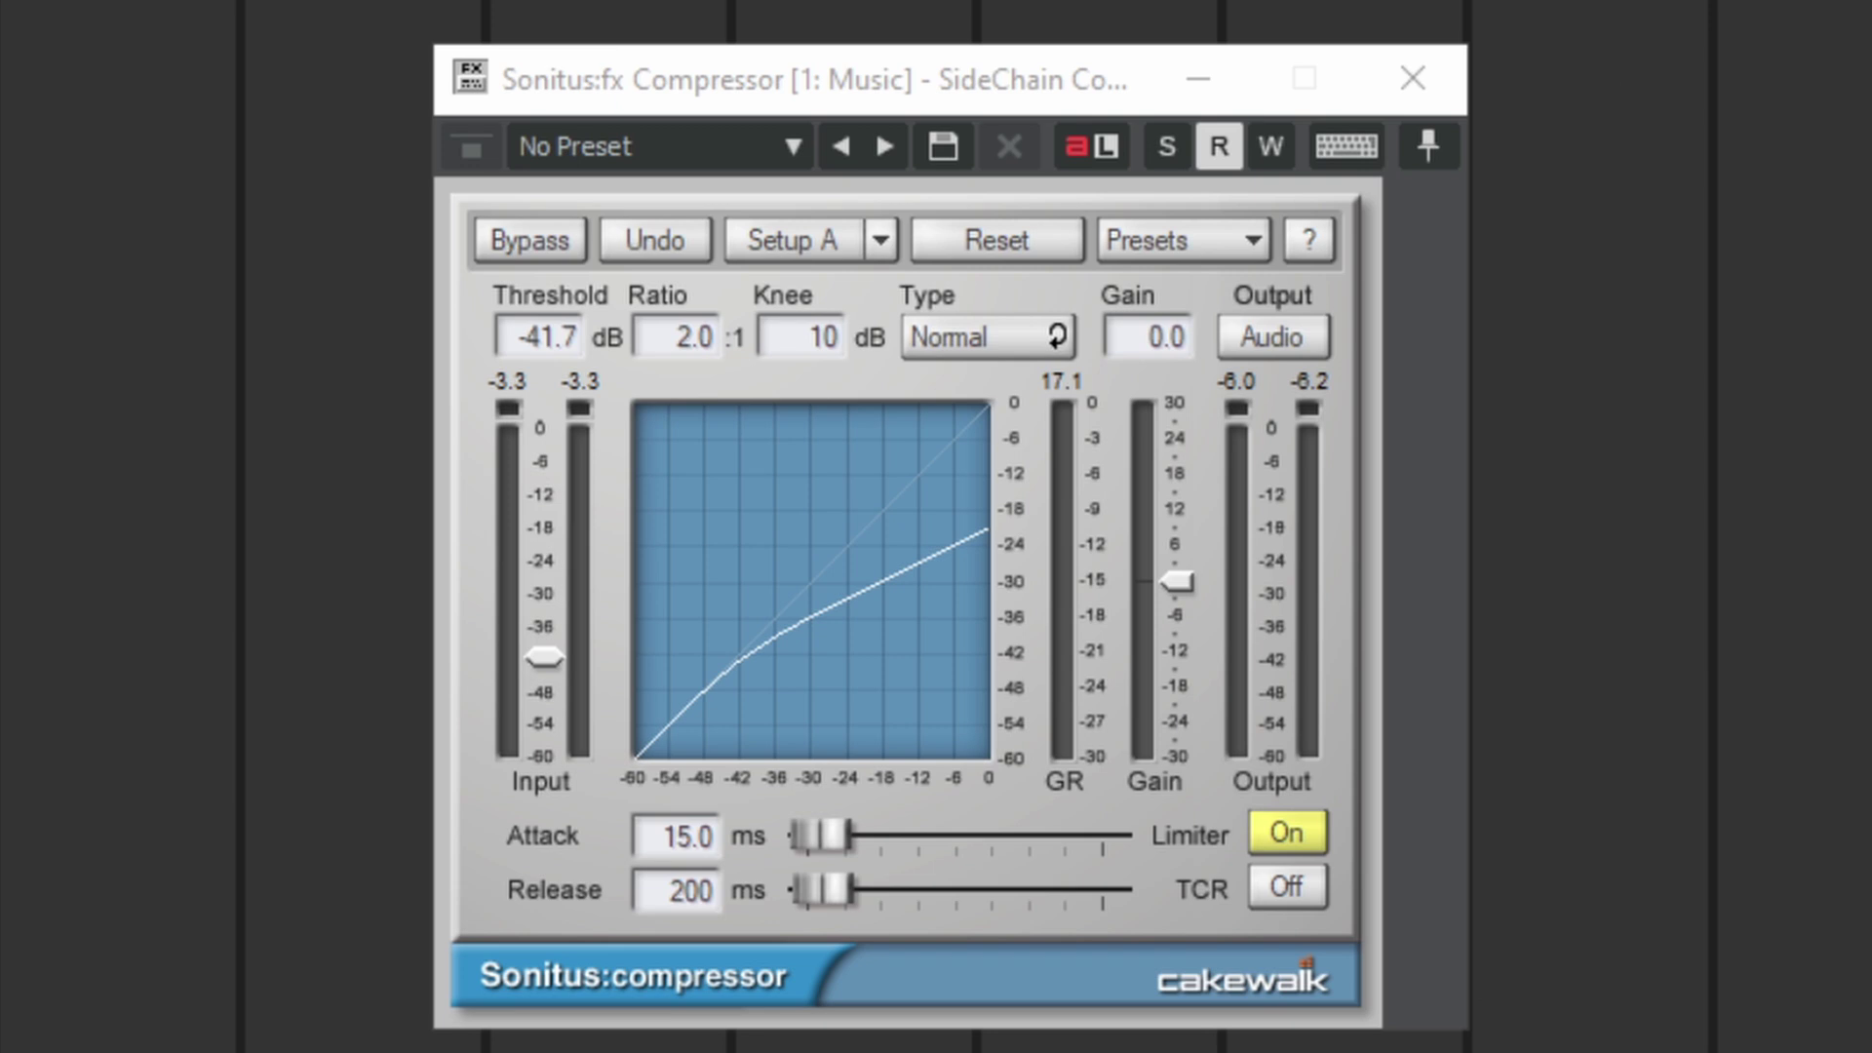
{"action": "key", "text": "space"}
Set the compressor's attack to about 1.4 ms and its release to about 1208 ms.
{"action": "left_click_drag", "start_coordinate": [817, 835], "coordinate": [811, 838]}
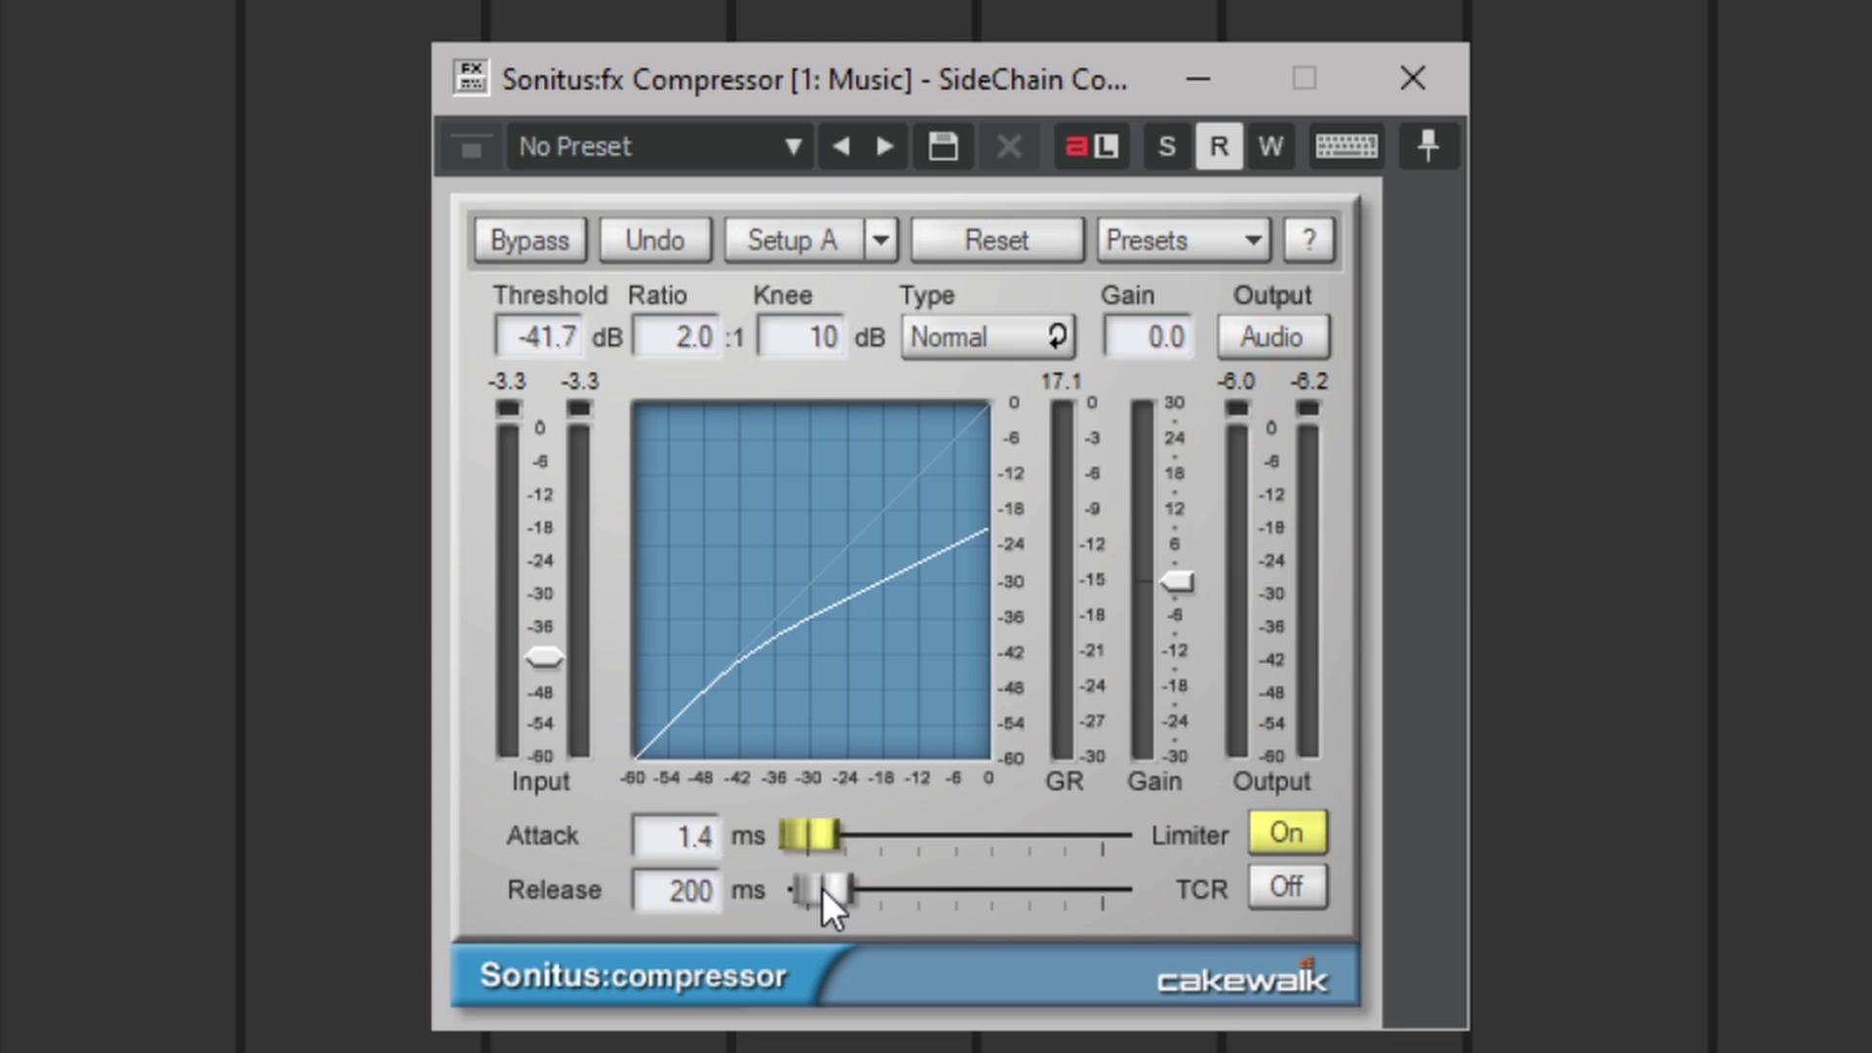
{"action": "left_click_drag", "start_coordinate": [827, 888], "coordinate": [877, 888]}
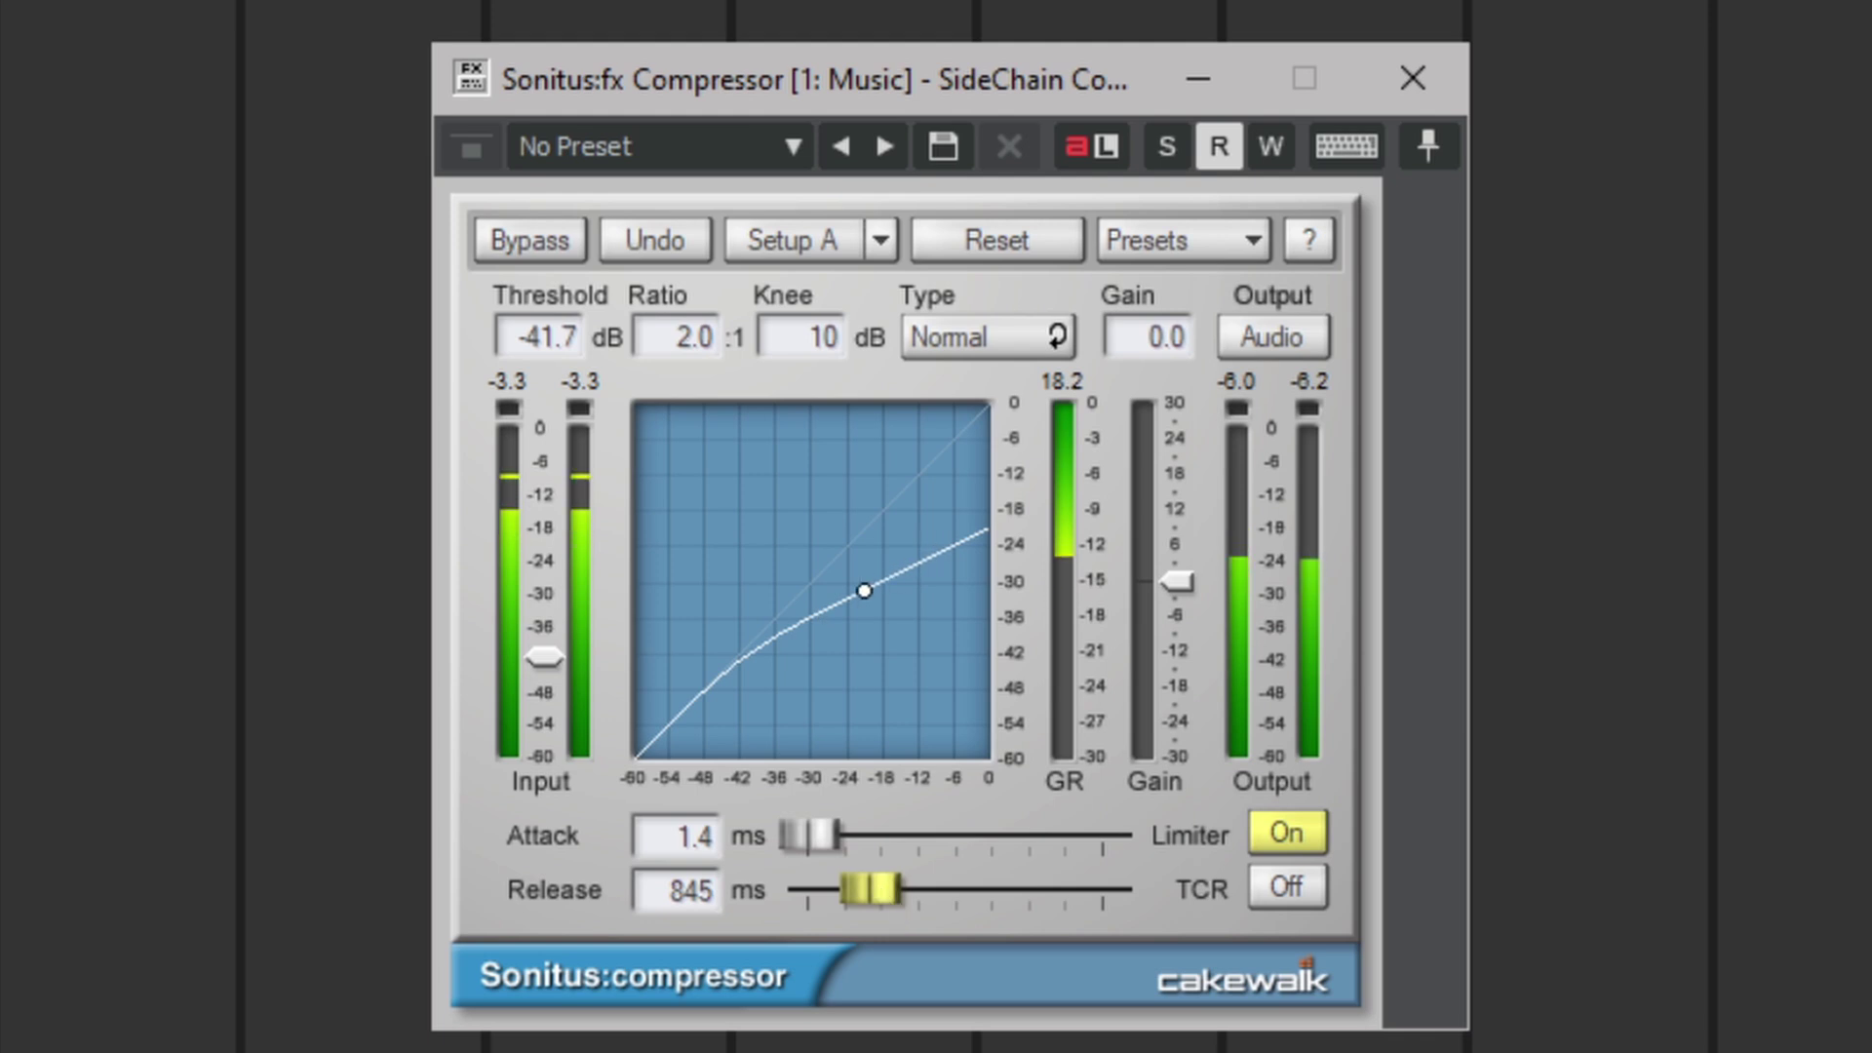
{"action": "left_click_drag", "start_coordinate": [882, 887], "coordinate": [897, 890]}
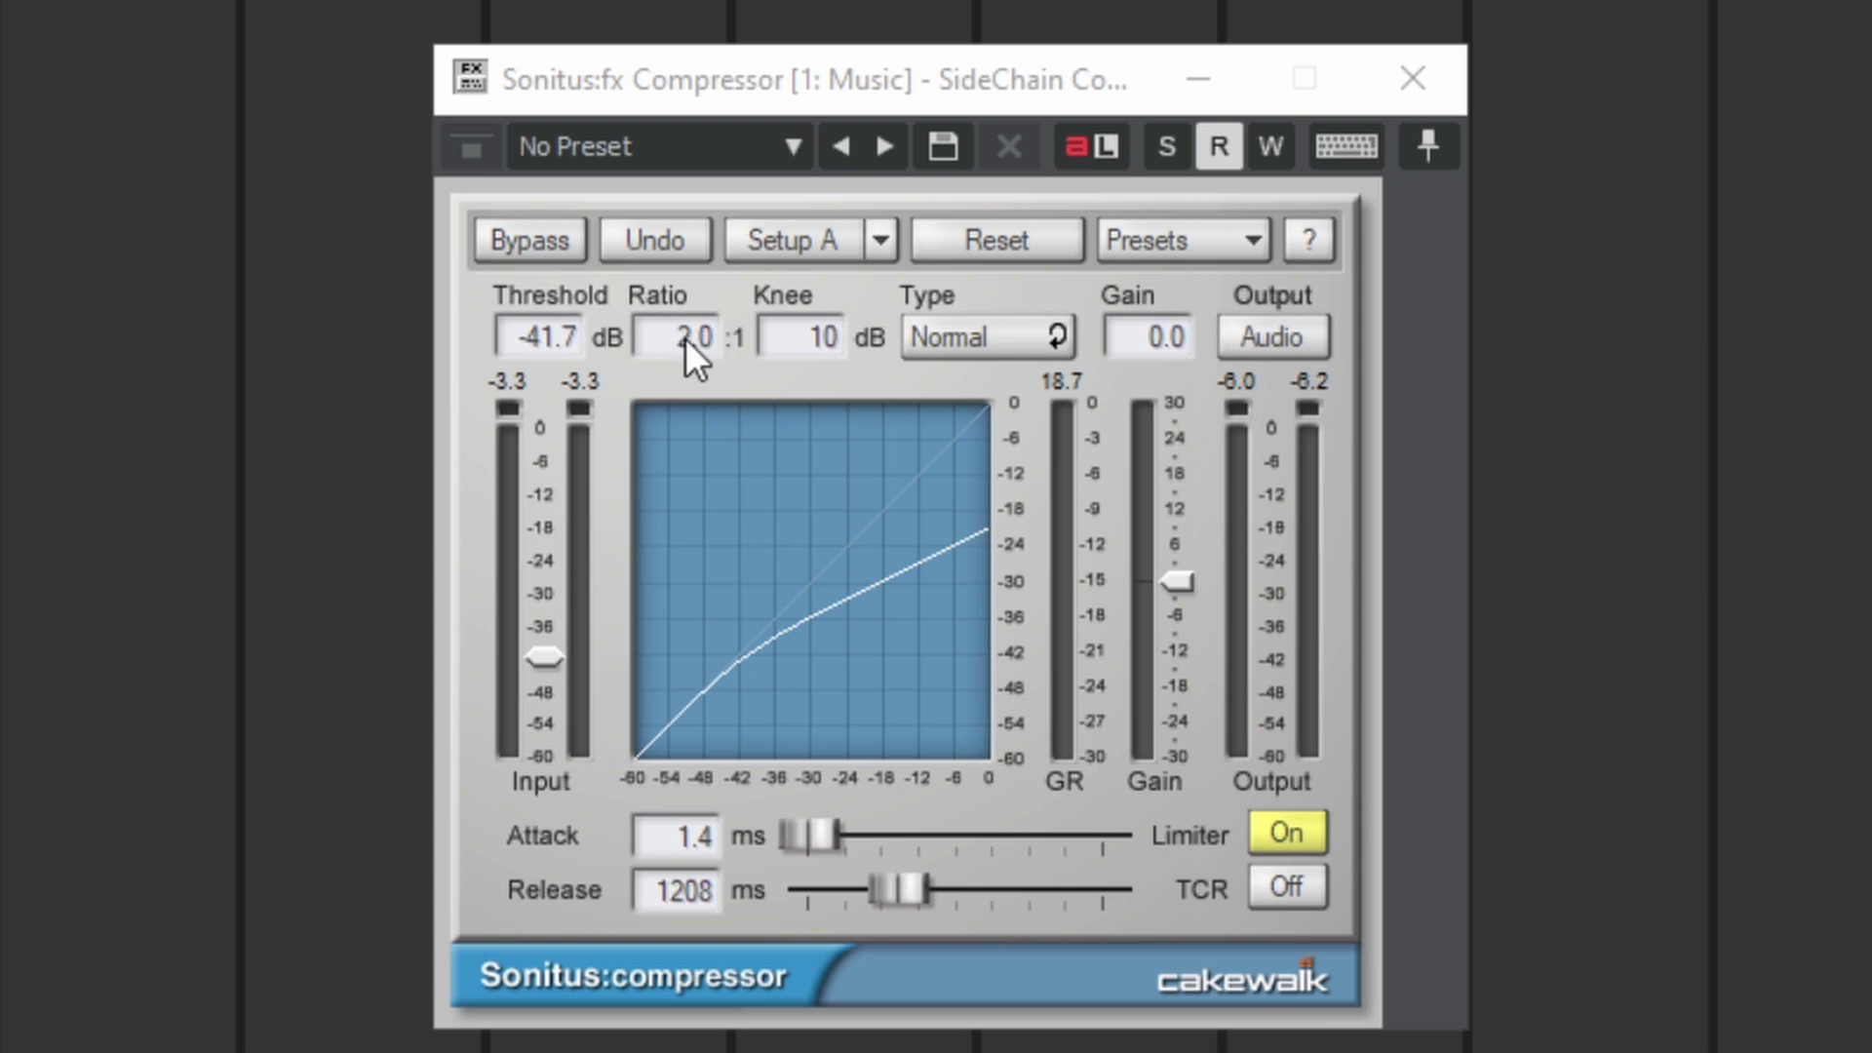
Reduce the compressor's ratio to 1.5:1 and play the project to check the ducking.
{"action": "scroll", "coordinate": [693, 335], "scroll_direction": "up", "scroll_amount": 5}
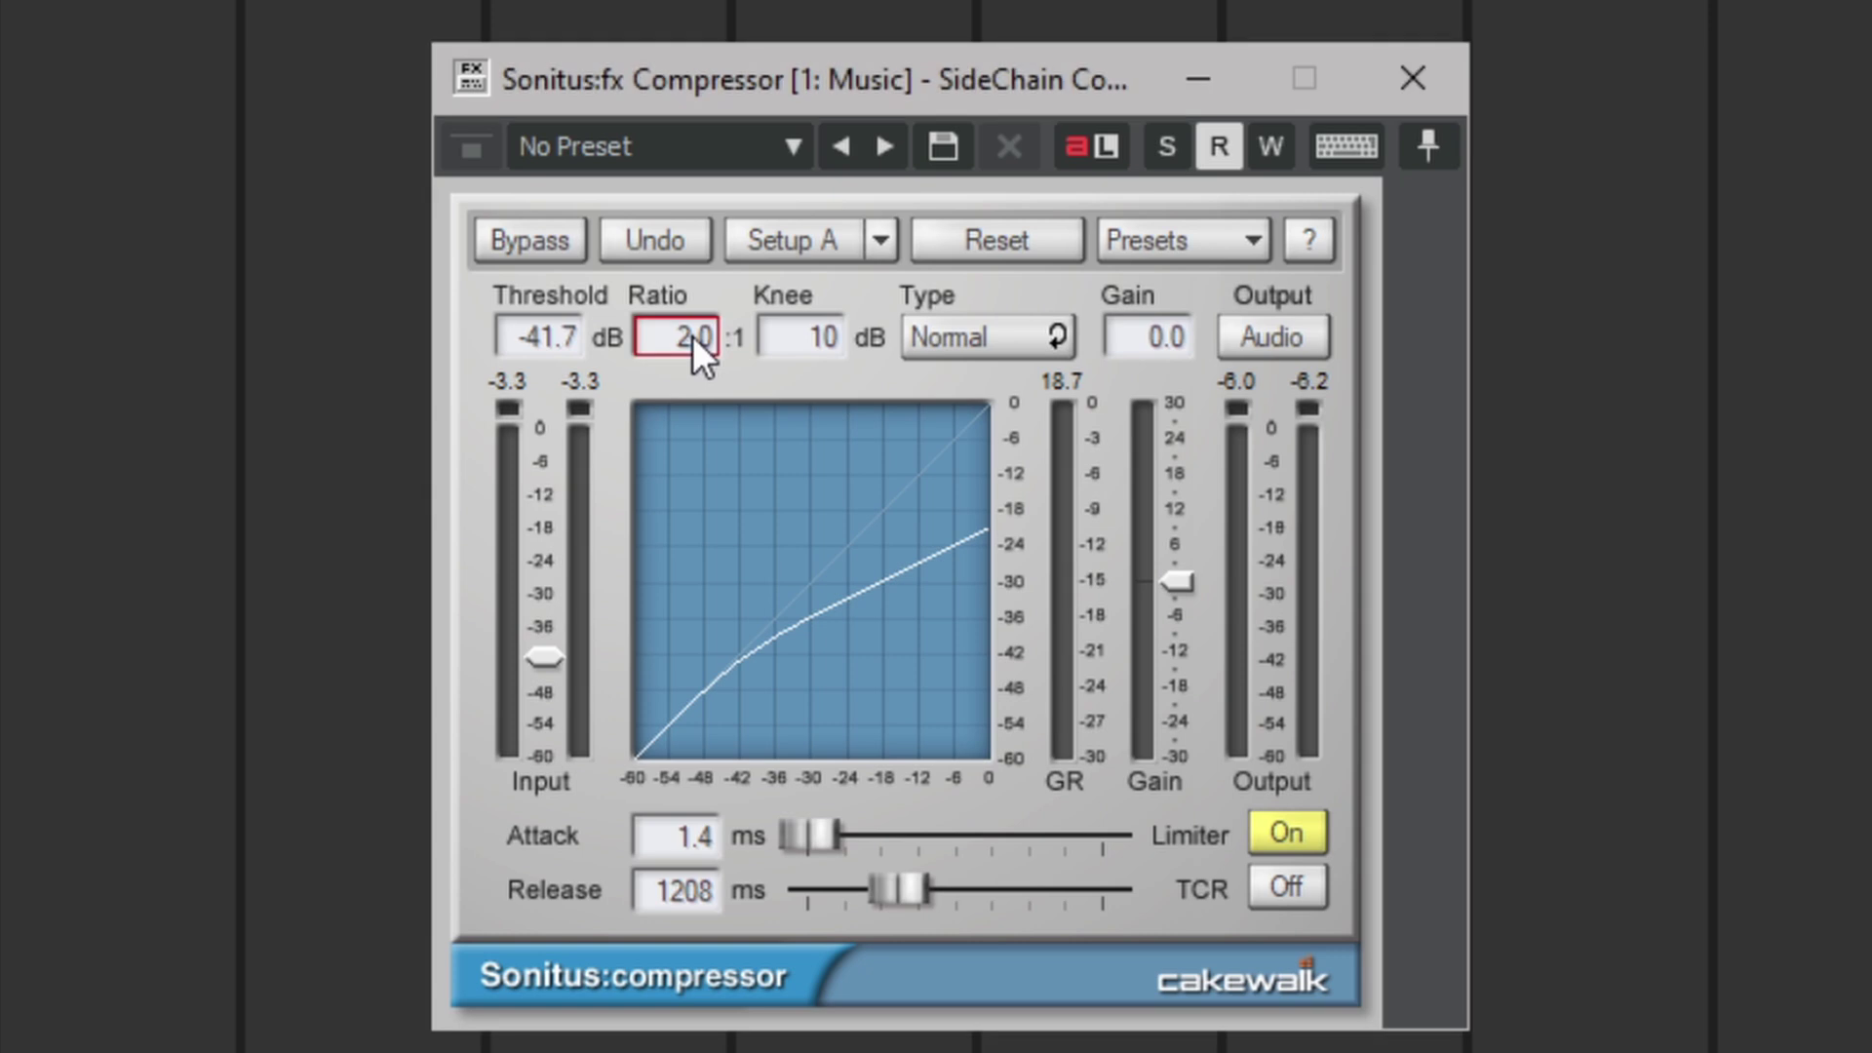
{"action": "scroll", "coordinate": [682, 337], "scroll_direction": "down", "scroll_amount": 6}
{"action": "scroll", "coordinate": [715, 352], "scroll_direction": "down", "scroll_amount": 2}
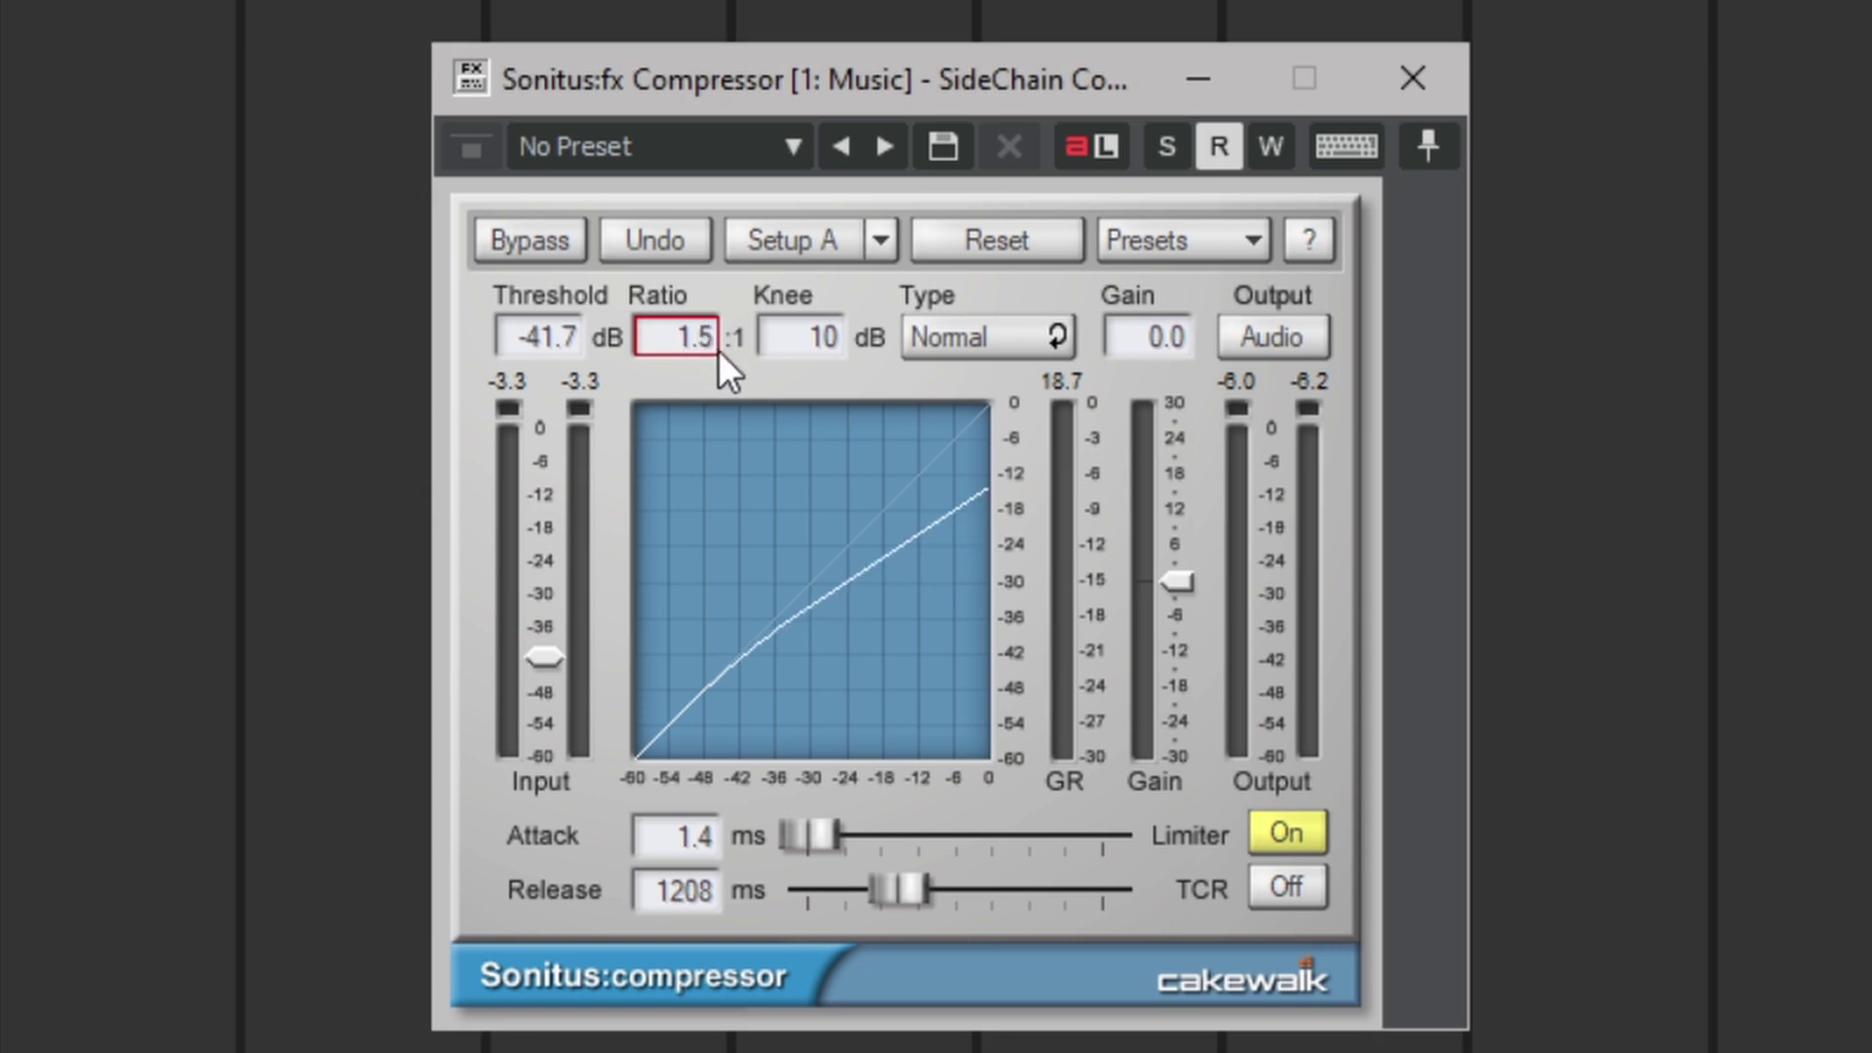
{"action": "scroll", "coordinate": [716, 355], "scroll_direction": "up", "scroll_amount": 2}
{"action": "scroll", "coordinate": [718, 353], "scroll_direction": "down", "scroll_amount": 2}
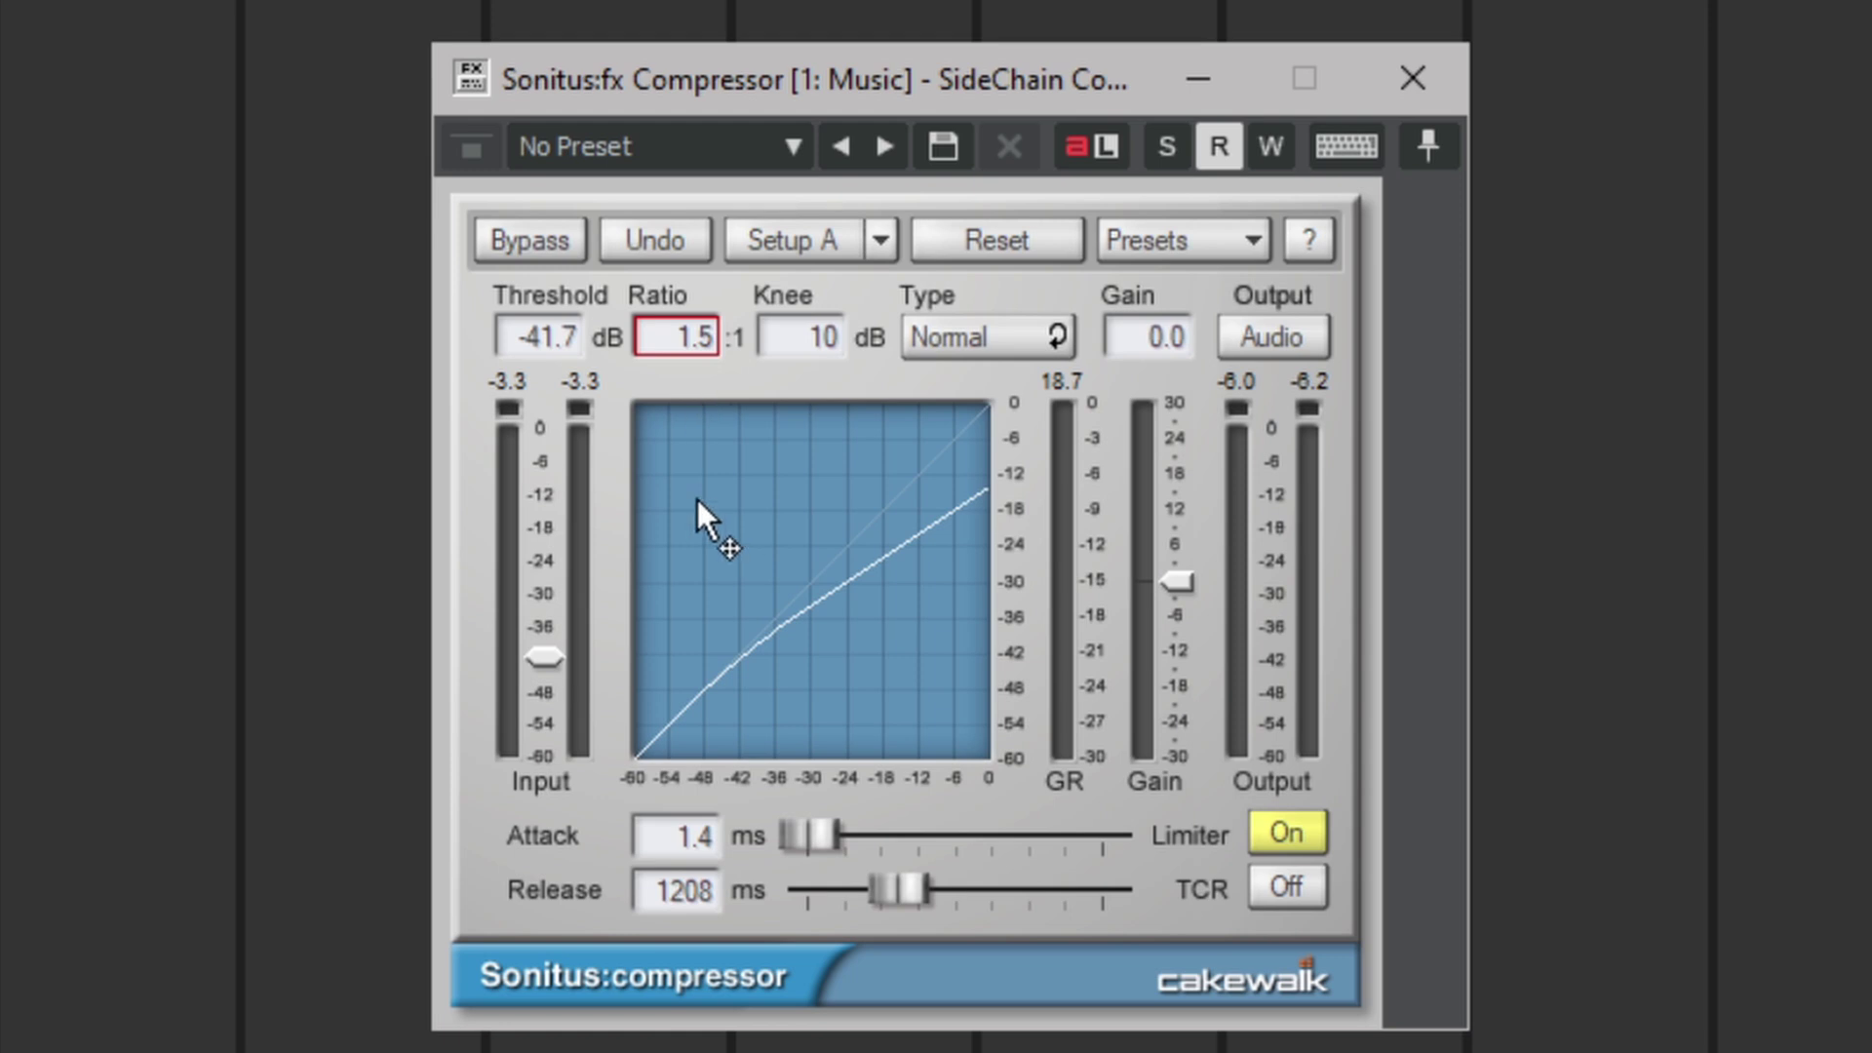
{"action": "key", "text": "space"}
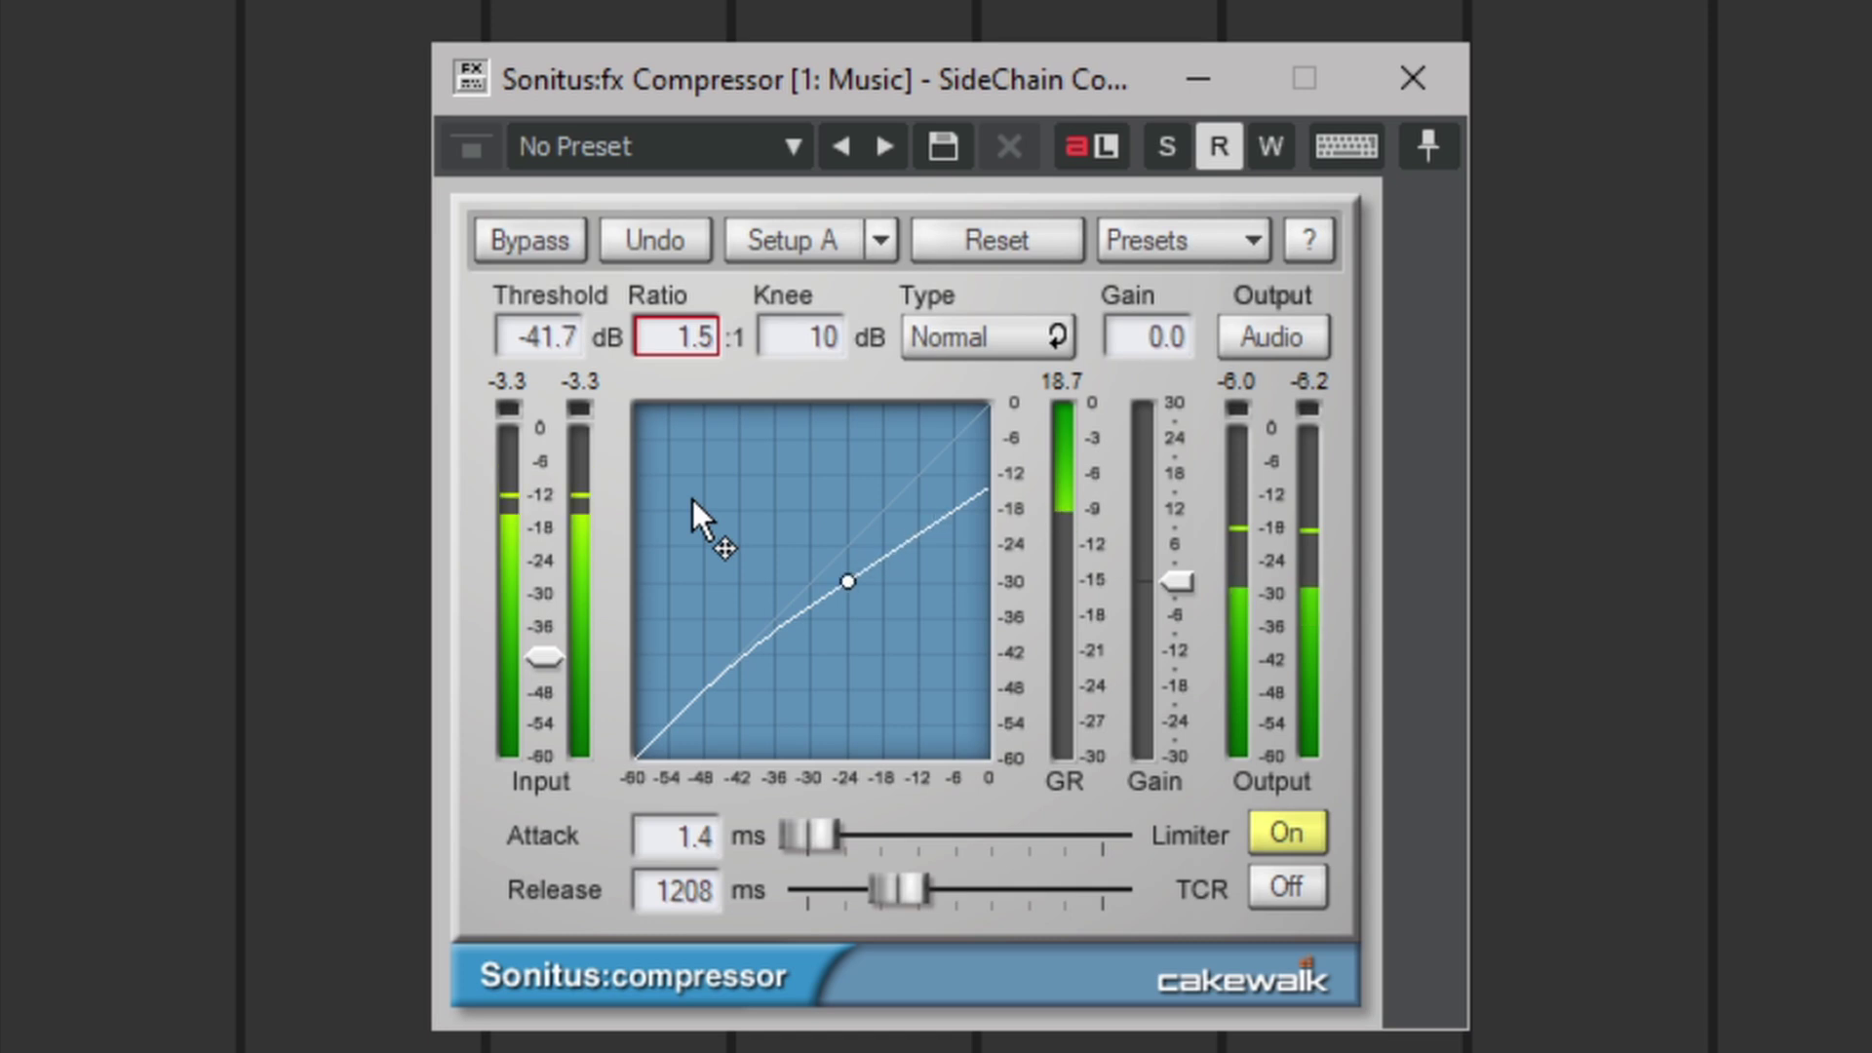
{"action": "key", "text": "space"}
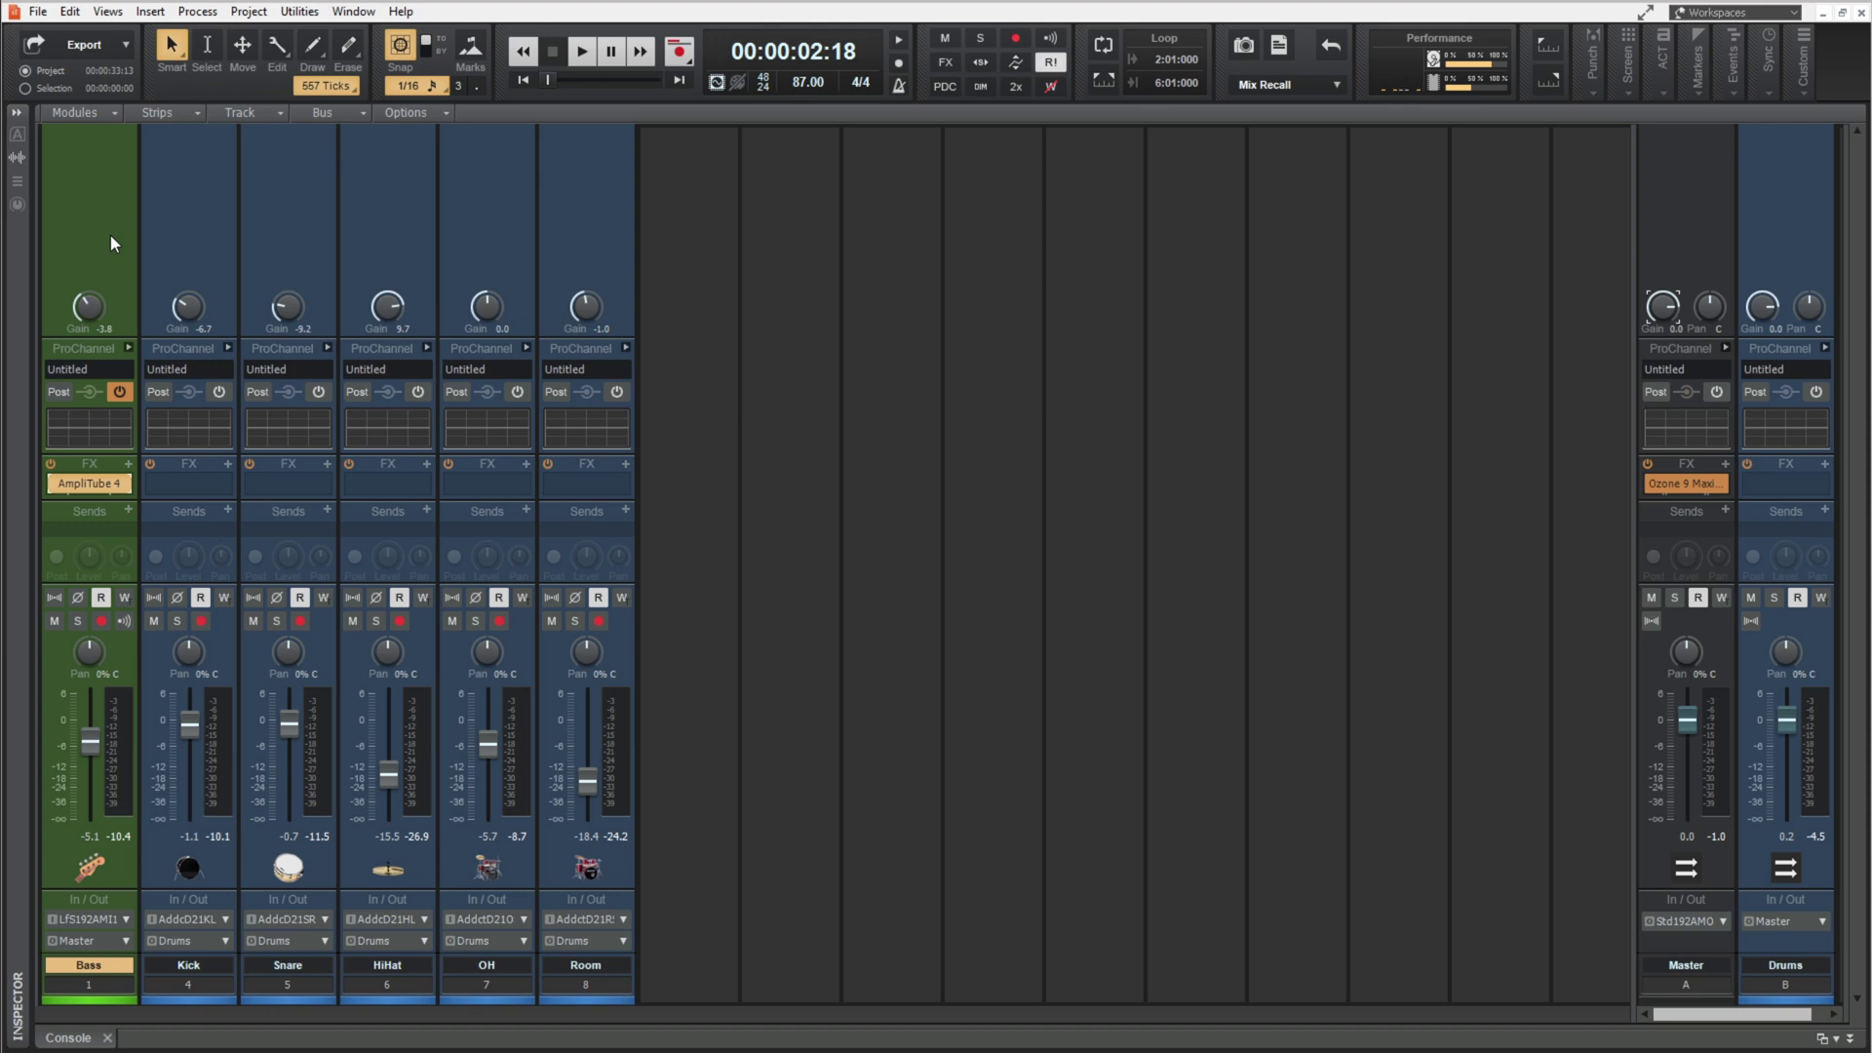
Look over the Kick, Snare, HiHat, OH and Room channel strips in the bass and drums project, ending on Kick.
{"action": "left_click", "coordinate": [207, 227]}
{"action": "left_click", "coordinate": [284, 192]}
{"action": "left_click", "coordinate": [392, 190]}
{"action": "left_click", "coordinate": [483, 203]}
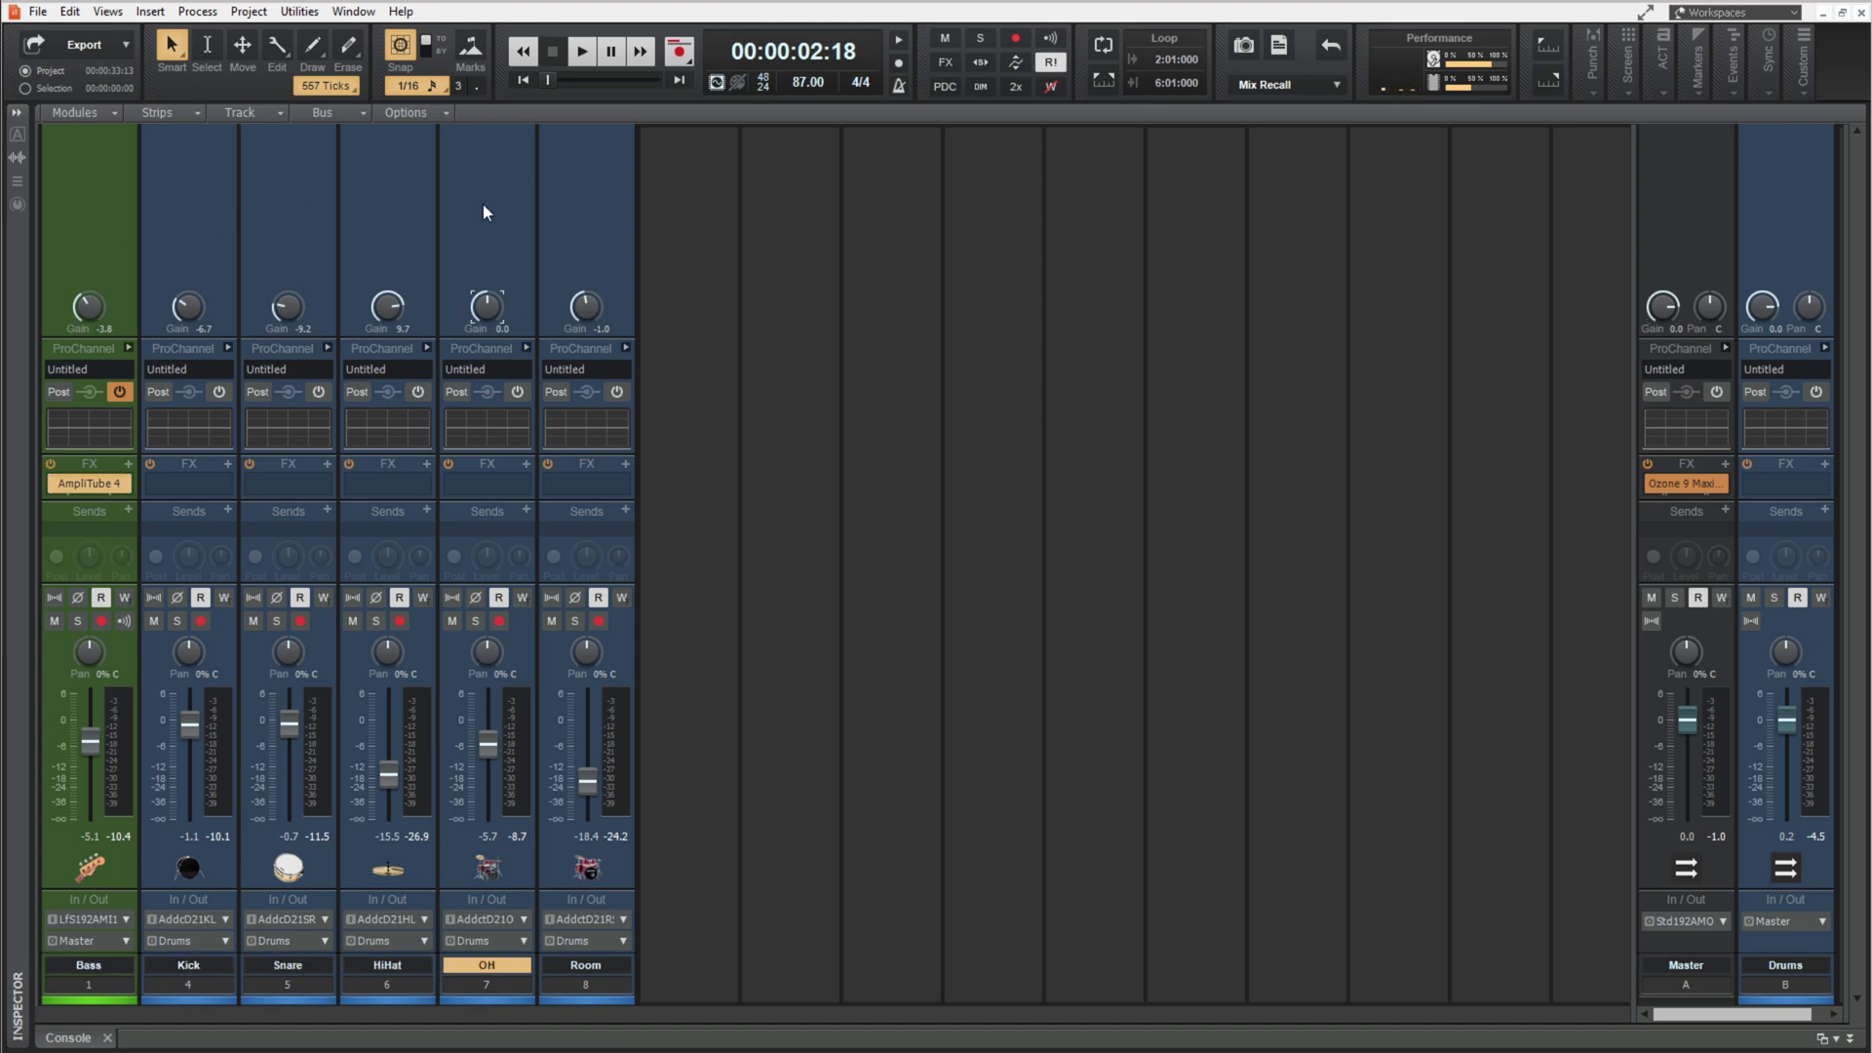
{"action": "left_click", "coordinate": [574, 207]}
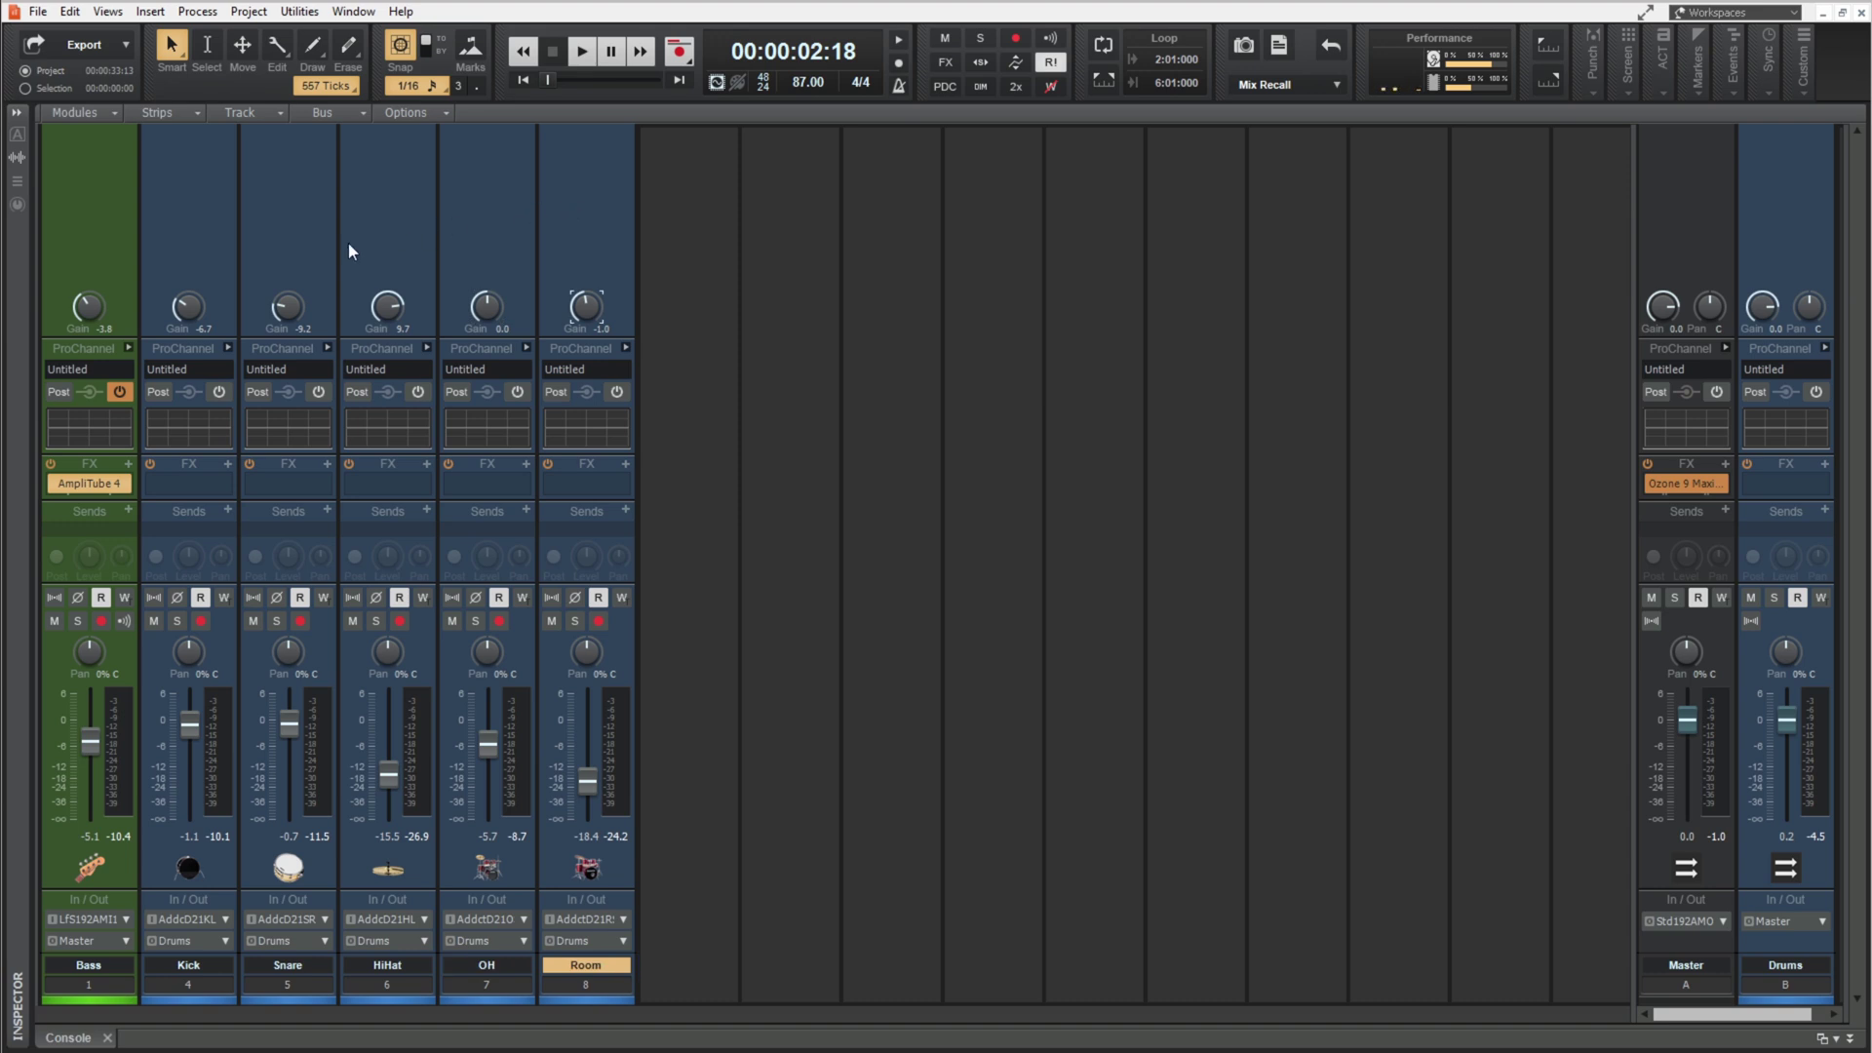
{"action": "left_click", "coordinate": [198, 226]}
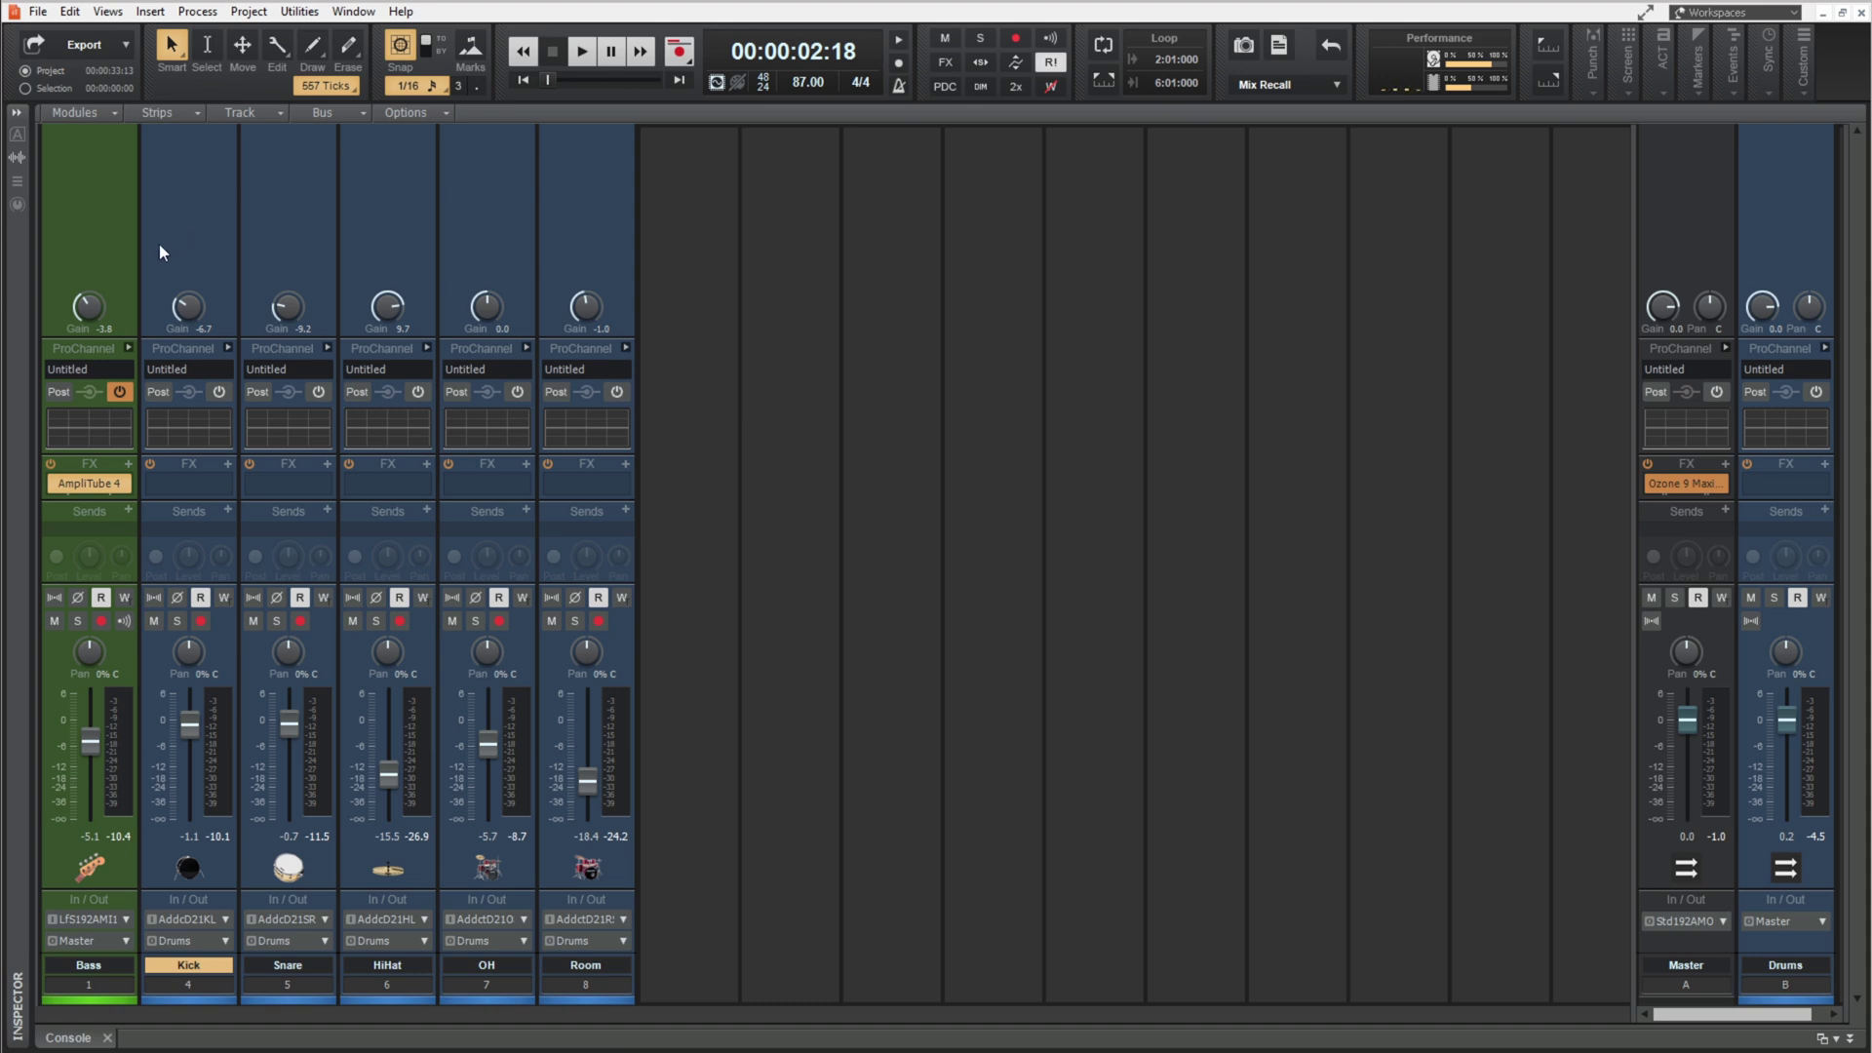
Select the Bass track and play the mix to hear the bass together with the drums.
{"action": "left_click", "coordinate": [112, 259]}
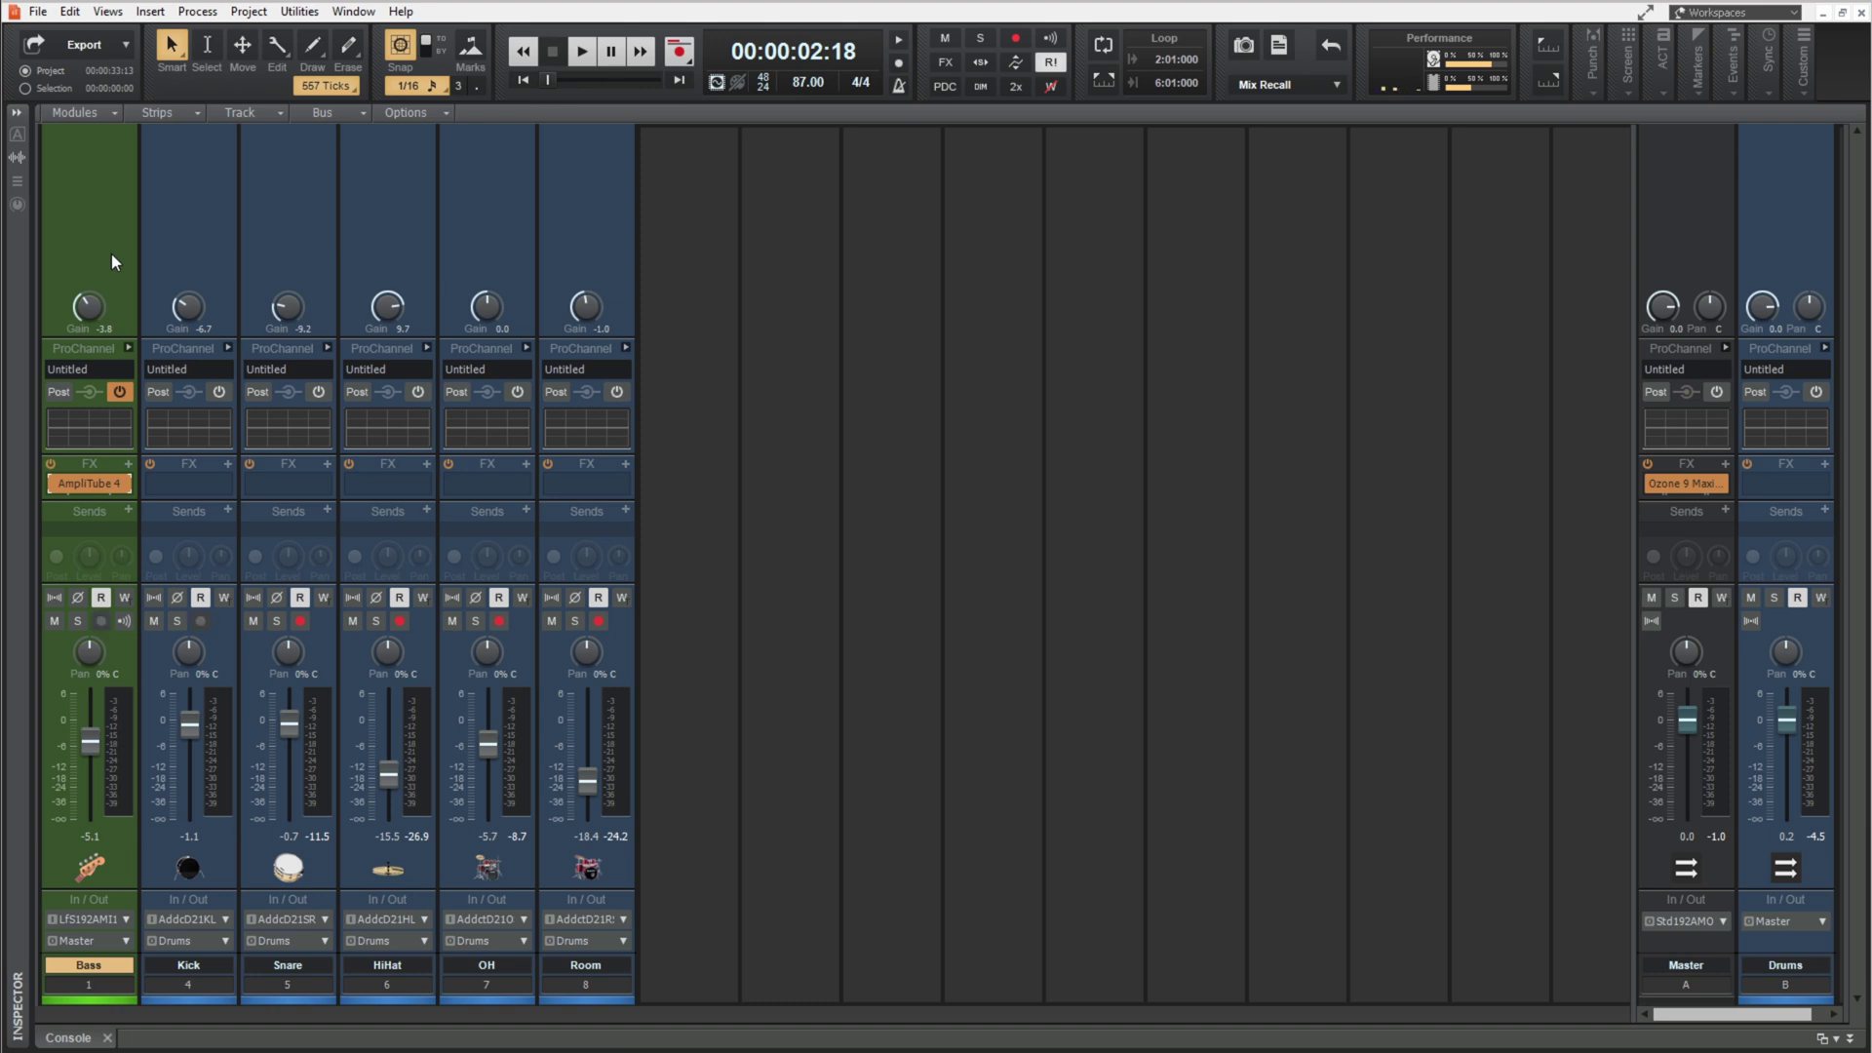
{"action": "key", "text": "space"}
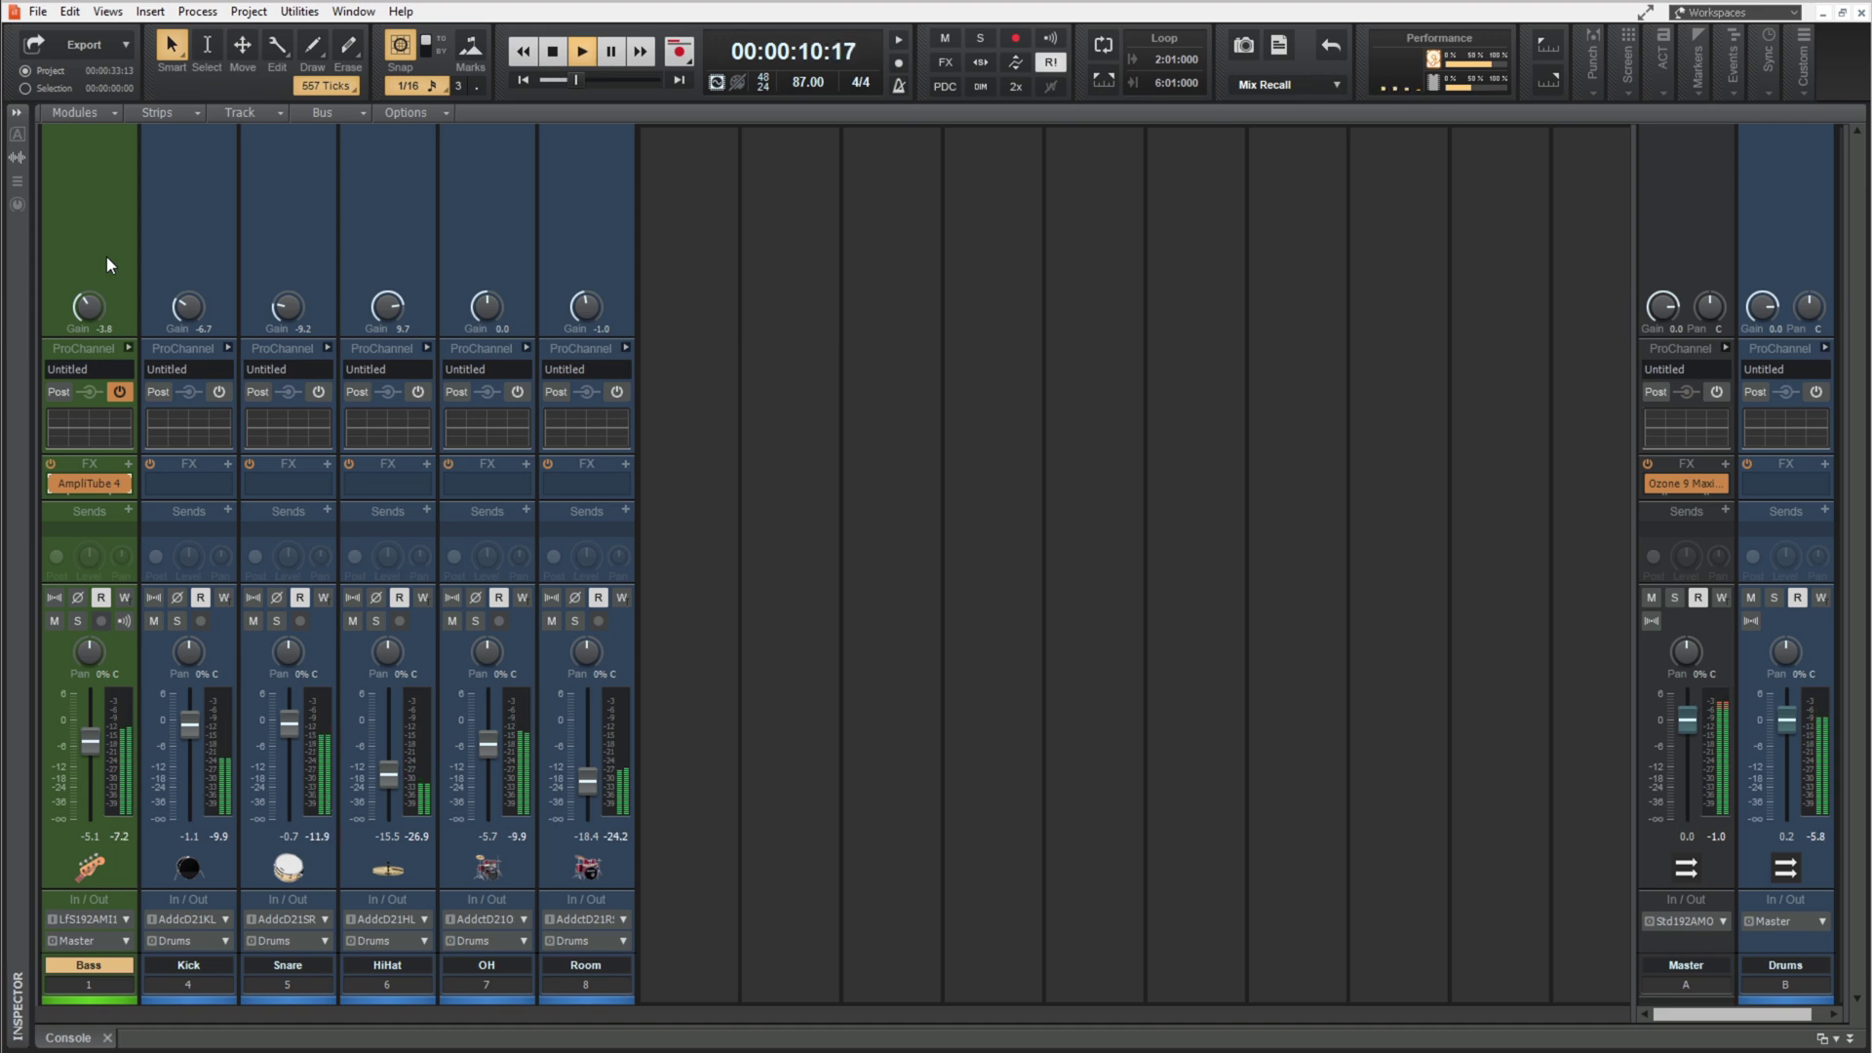
{"action": "key", "text": "space"}
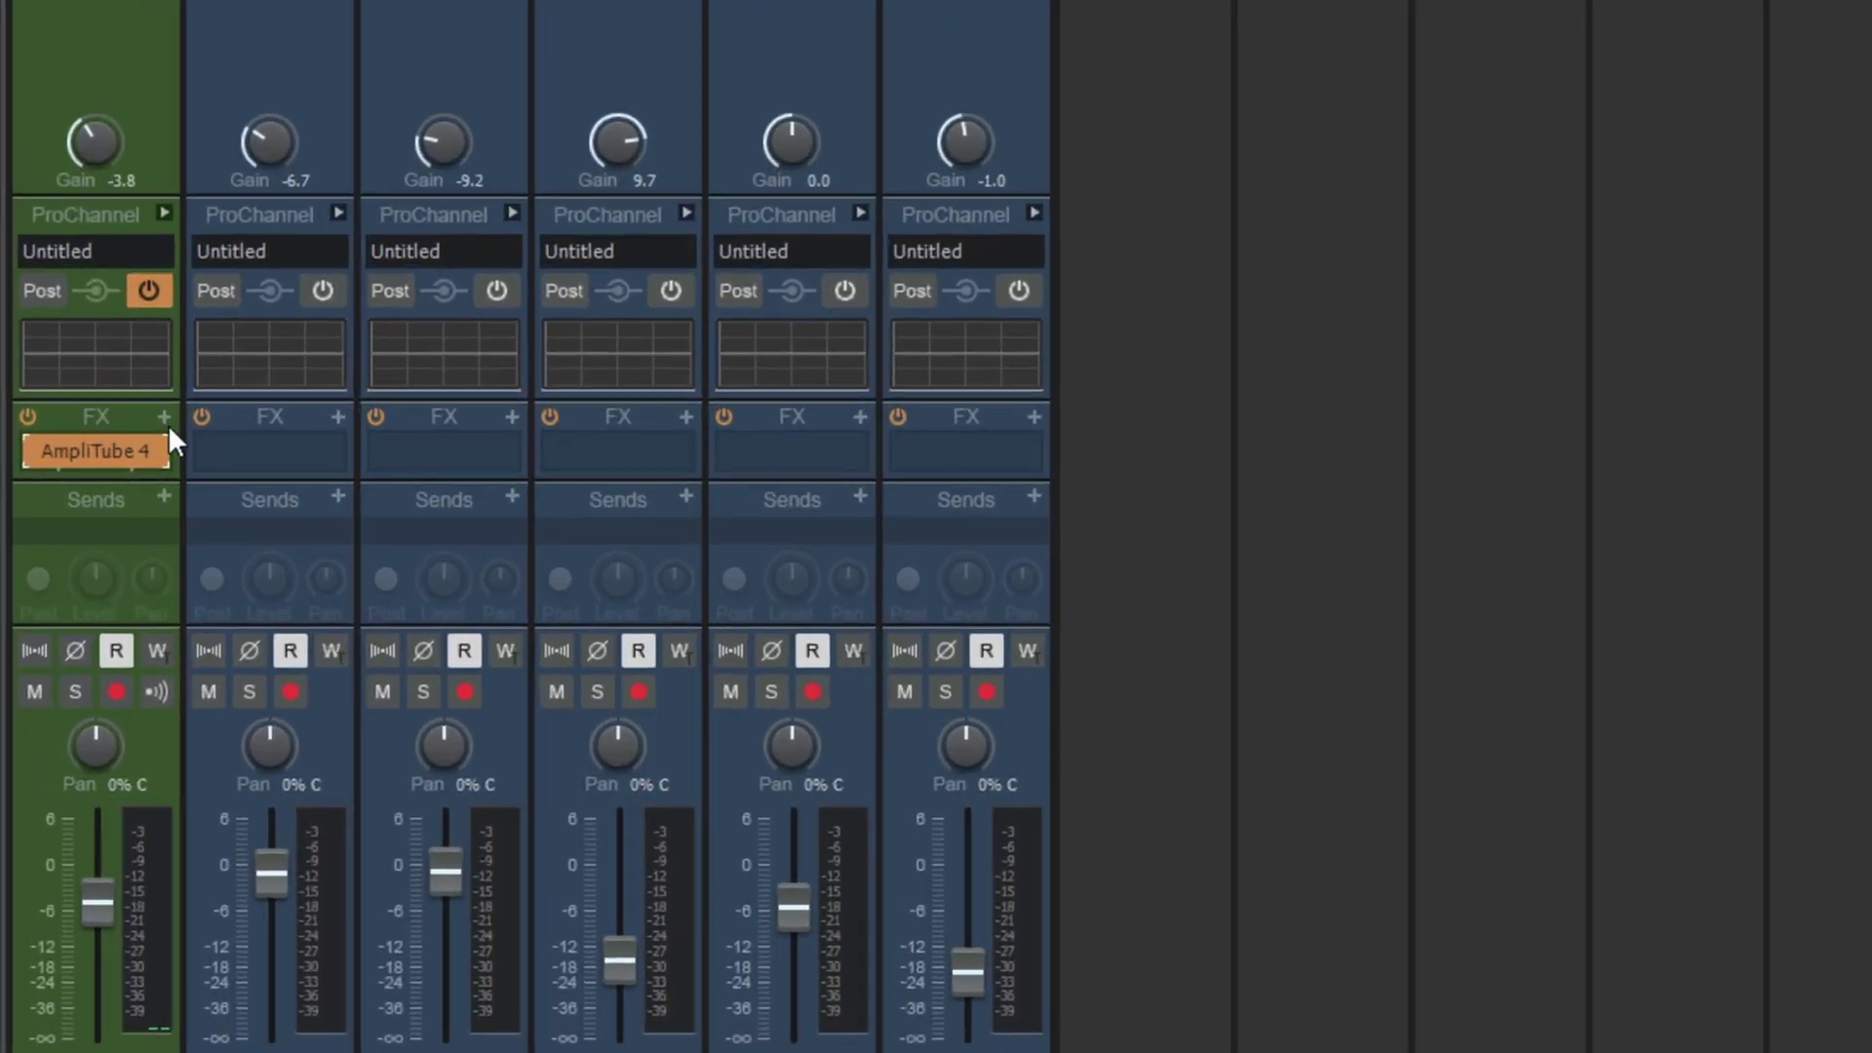
Insert the Sonitus Compressor on the Bass track's effects rack, after AmpliTube 4.
{"action": "left_click", "coordinate": [162, 417]}
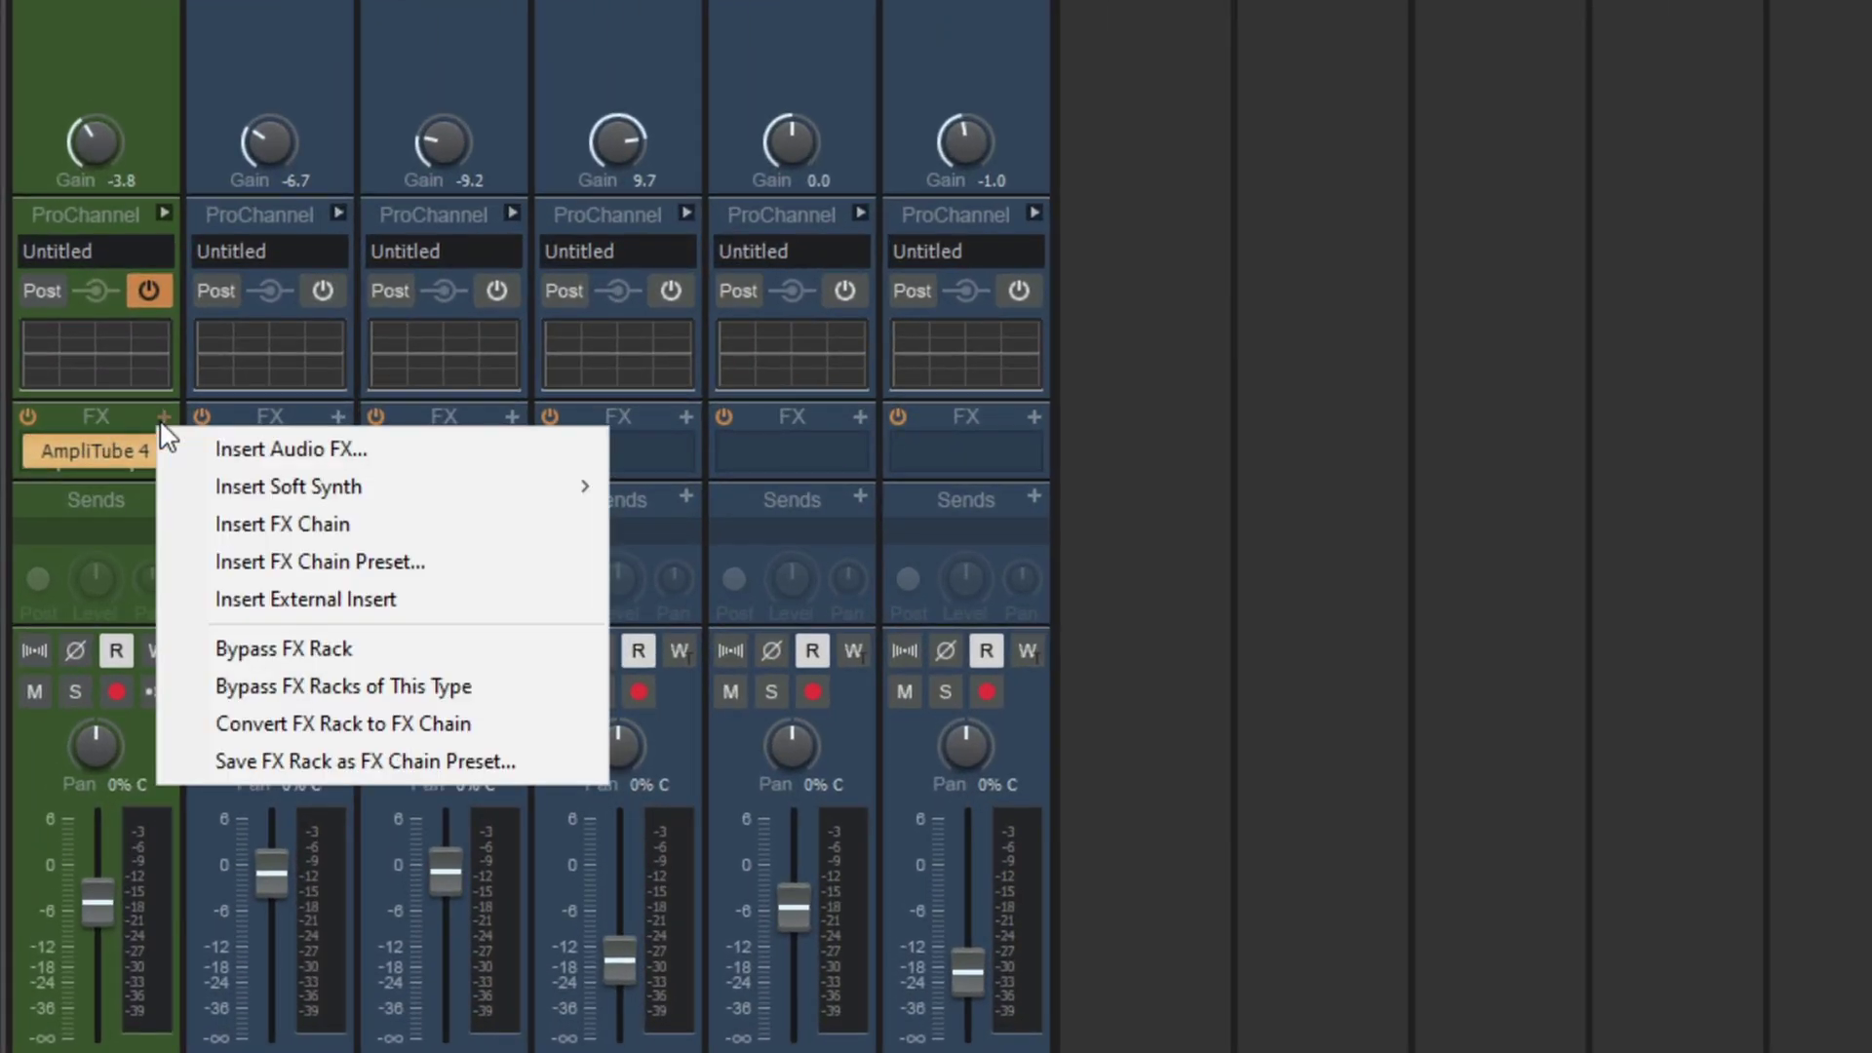
{"action": "left_click", "coordinate": [334, 447]}
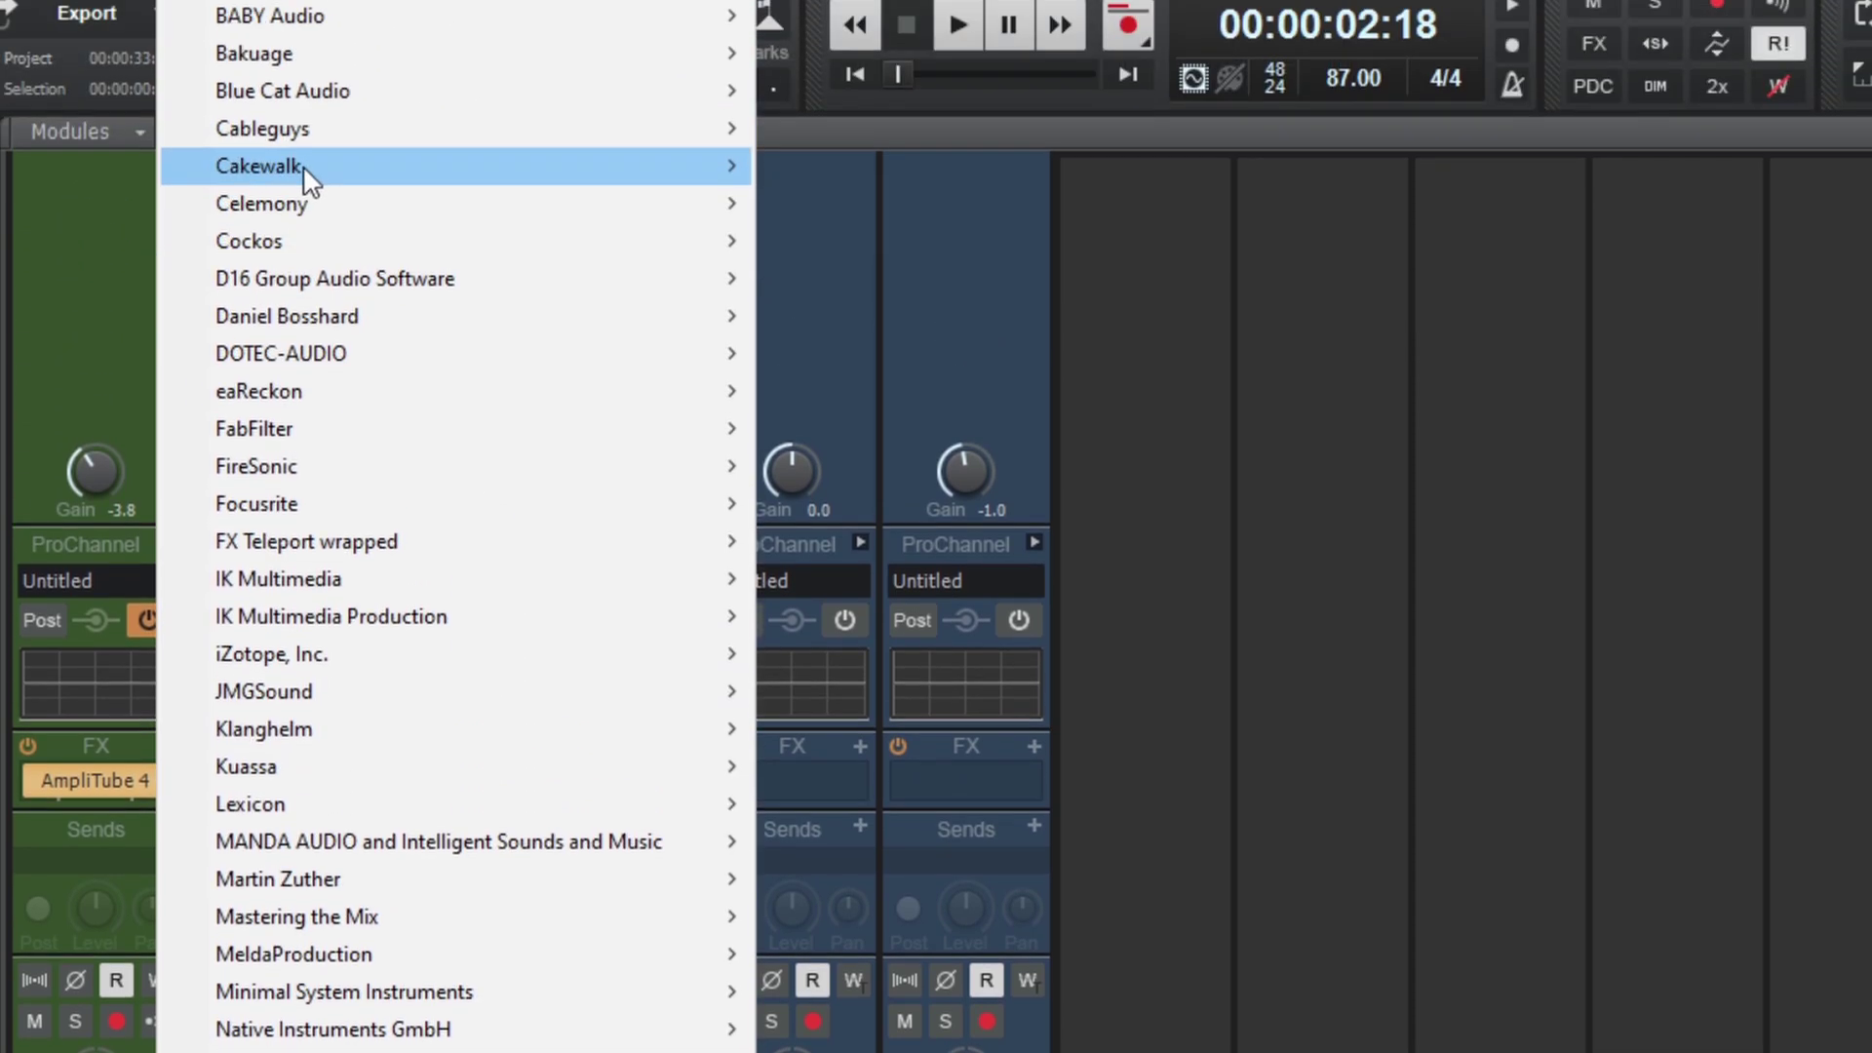
{"action": "mouse_move", "coordinate": [310, 179]}
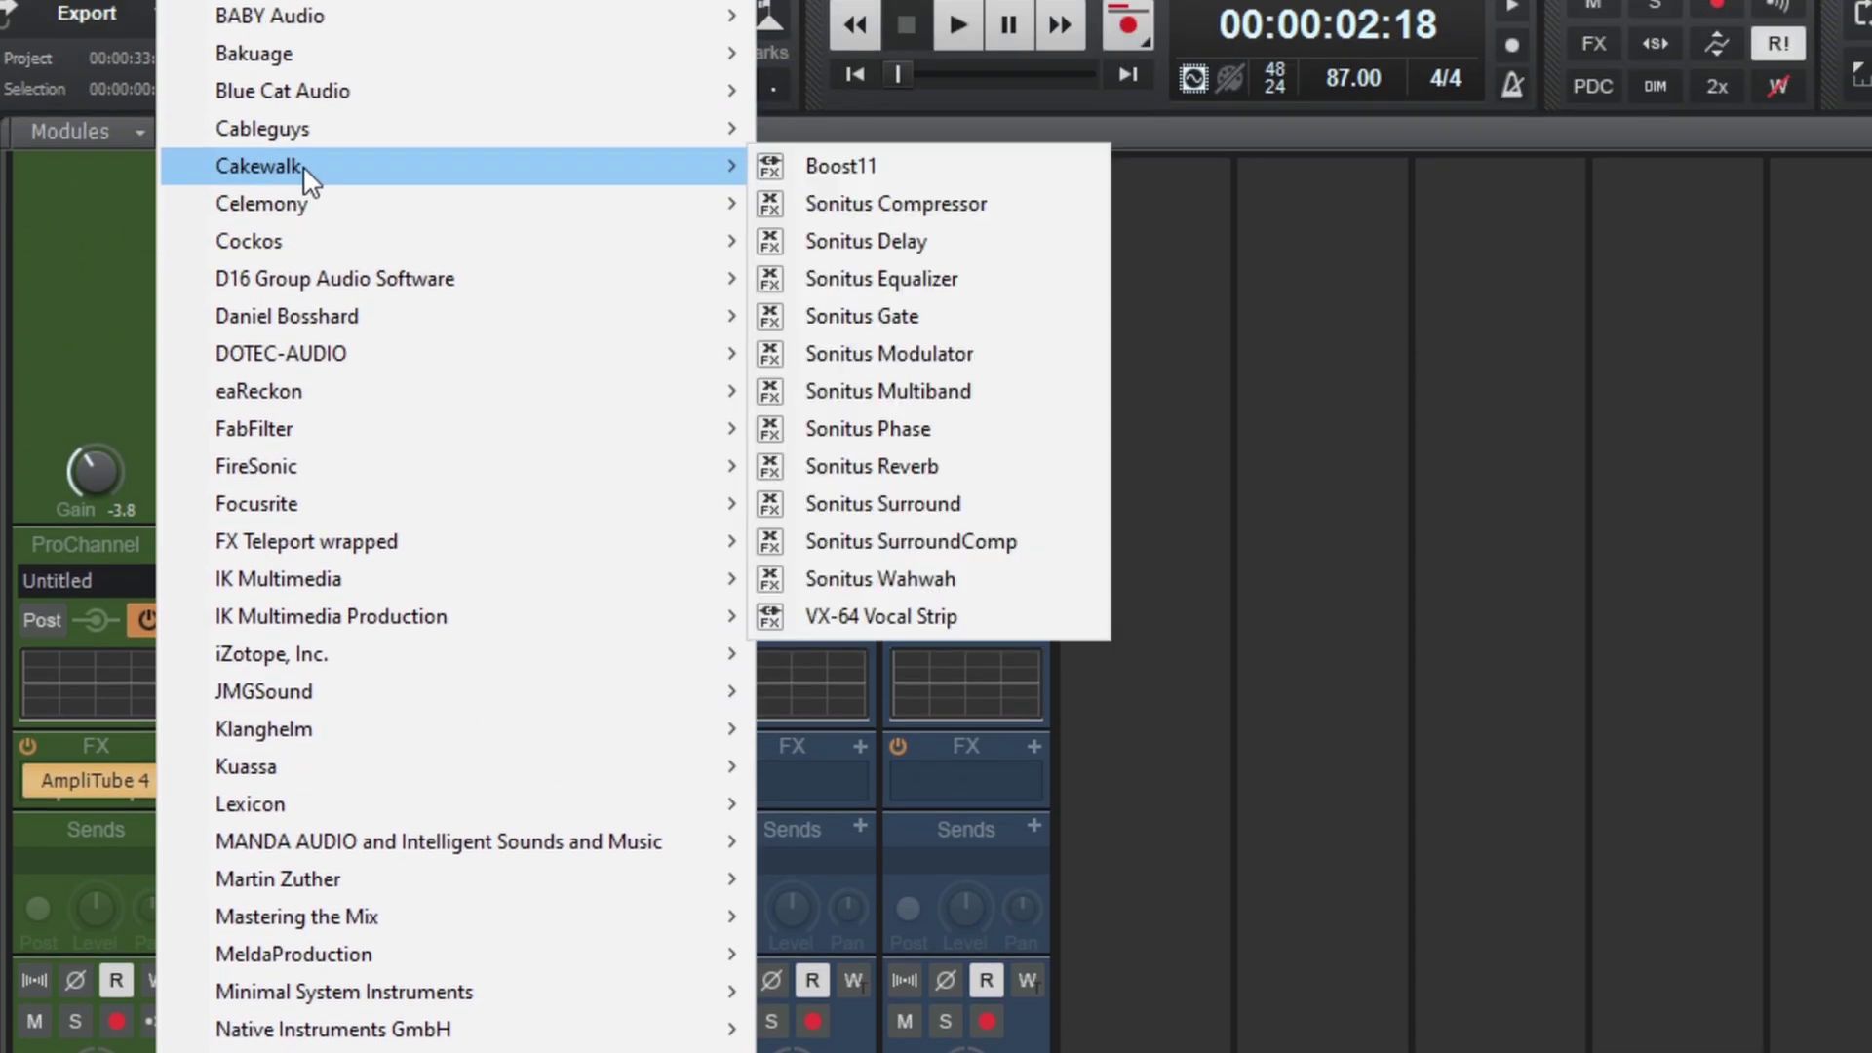
{"action": "left_click", "coordinate": [885, 201]}
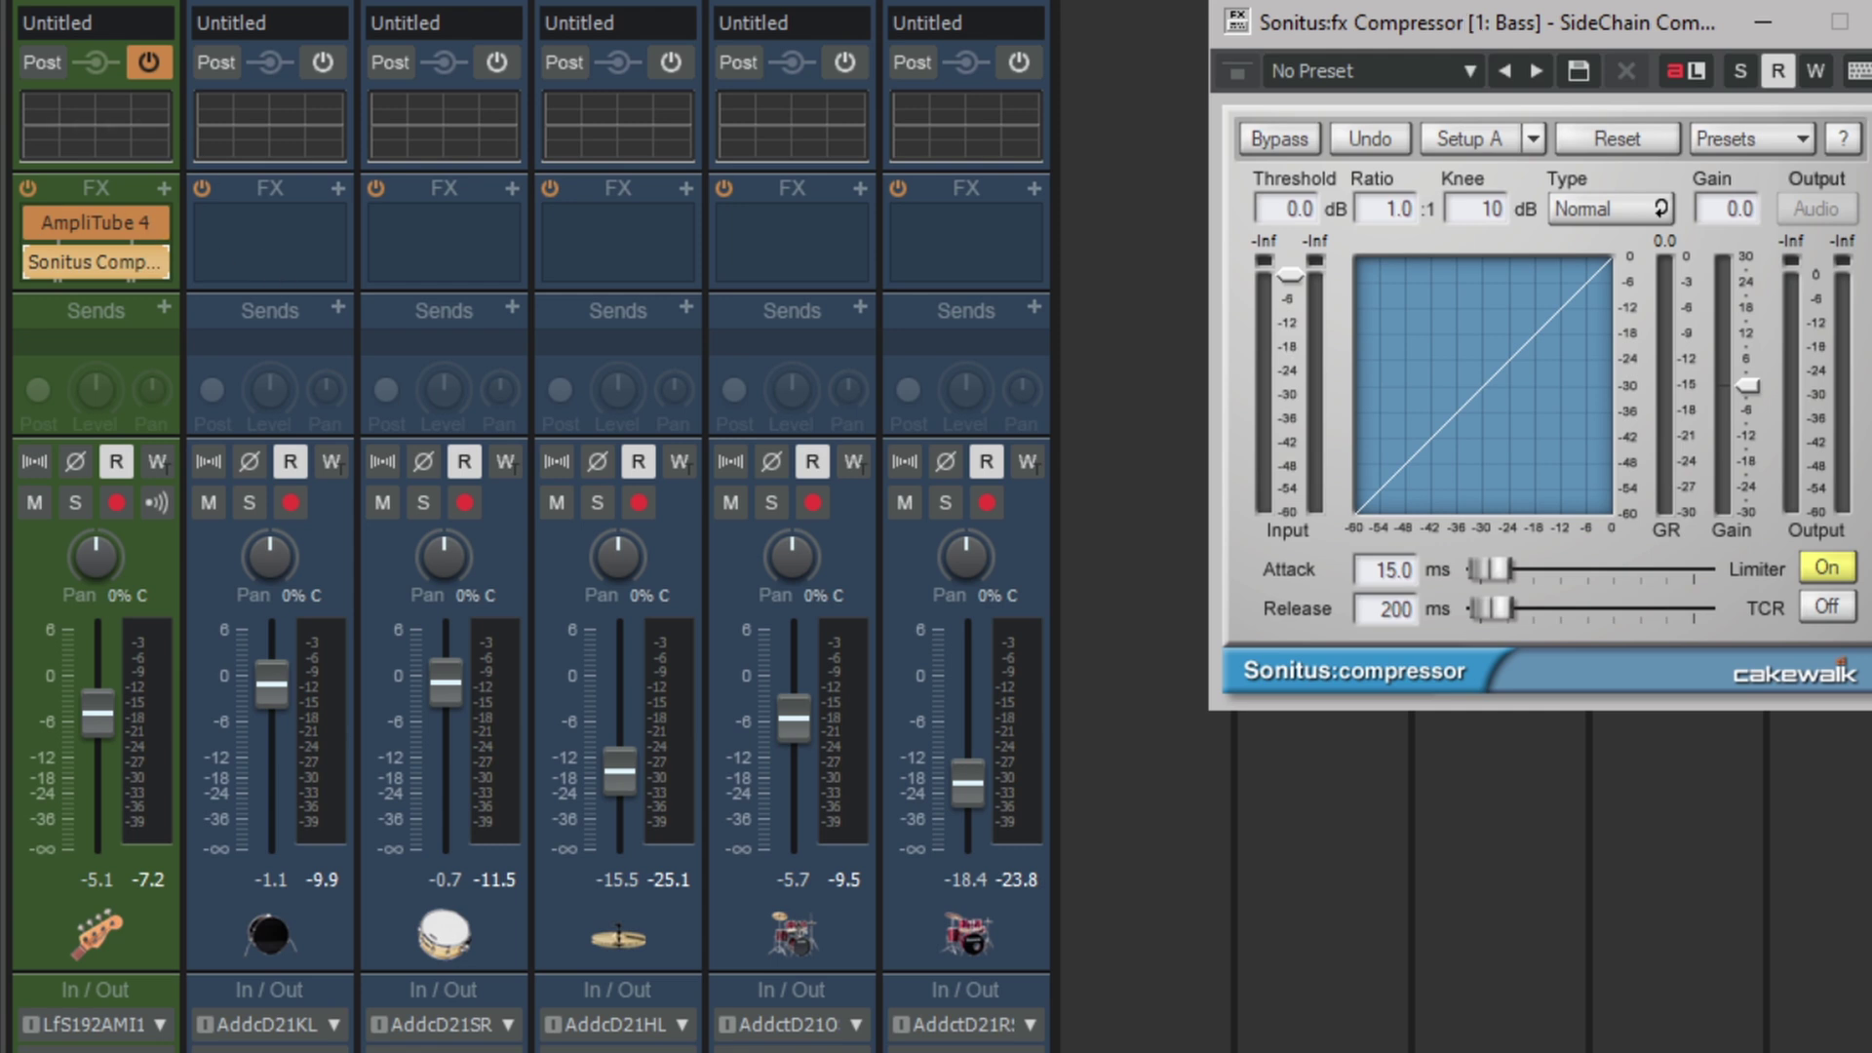
Add a send from the Kick track to the side input of the Bass track's Sonitus Compressor.
{"action": "left_click", "coordinate": [259, 324]}
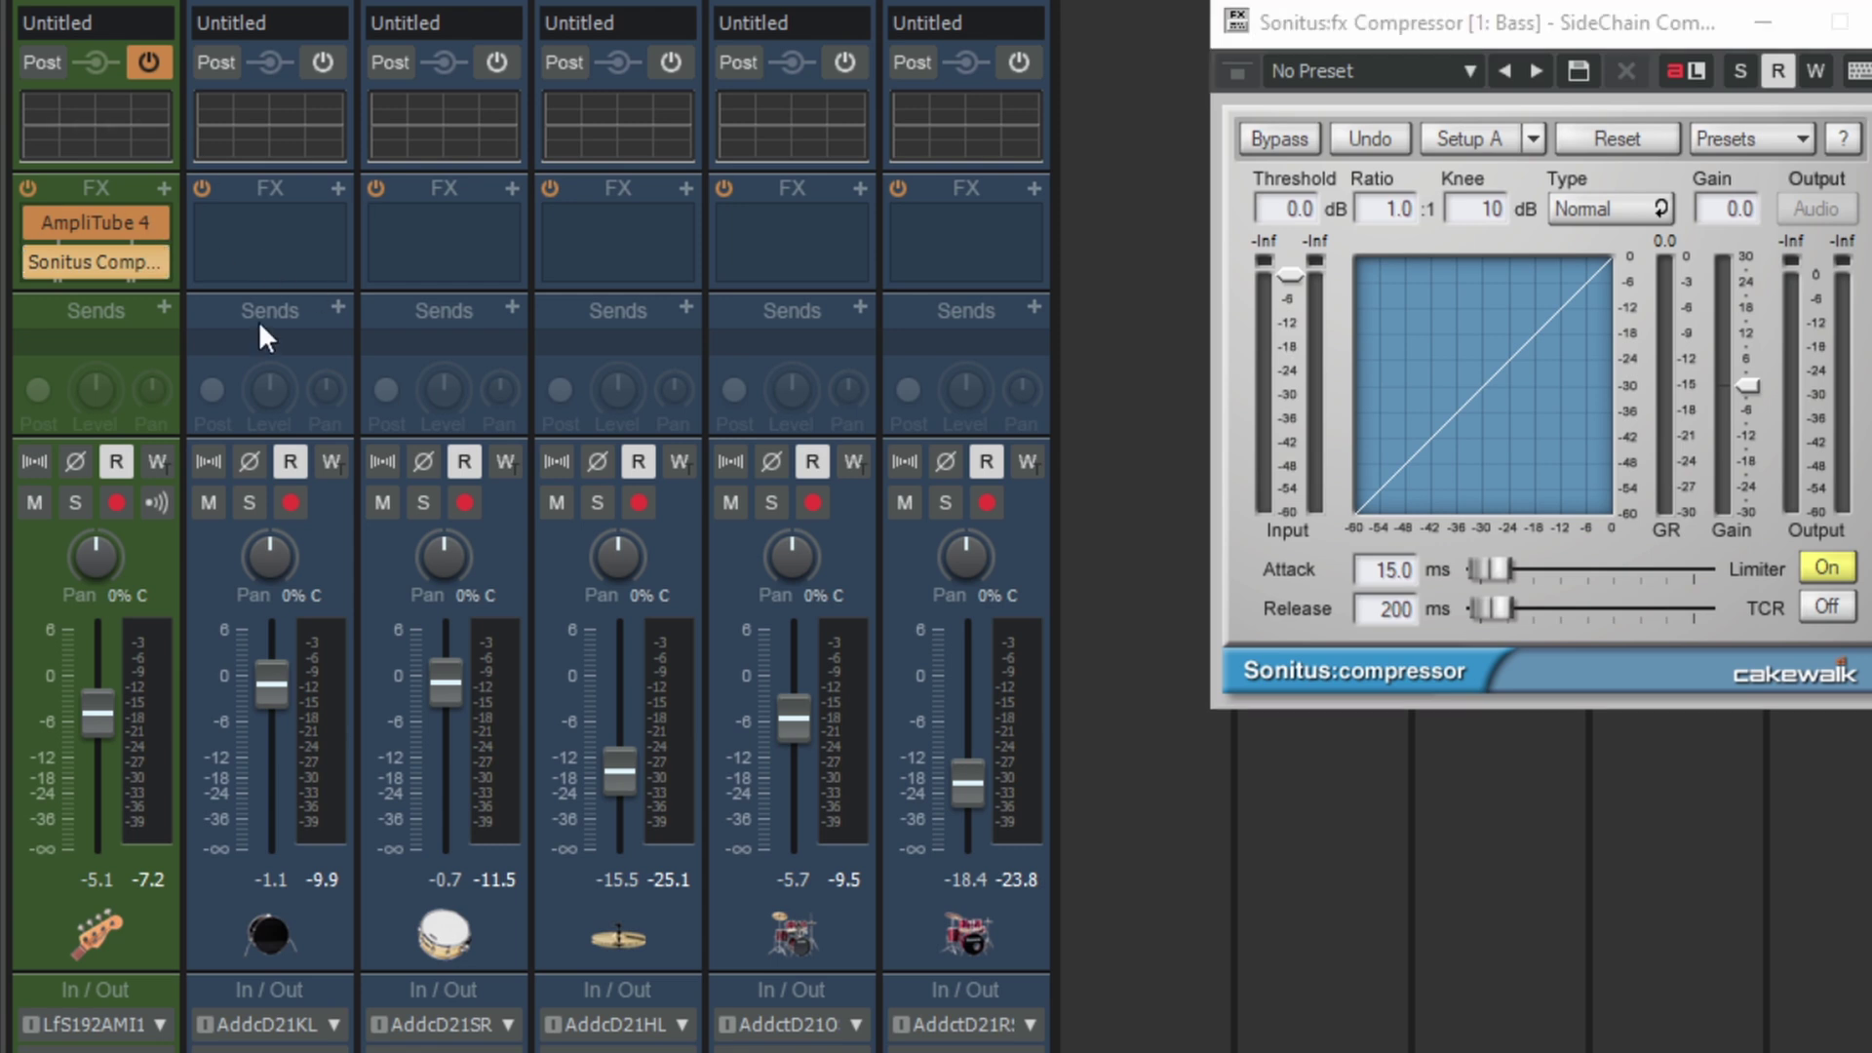
{"action": "left_click", "coordinate": [337, 304]}
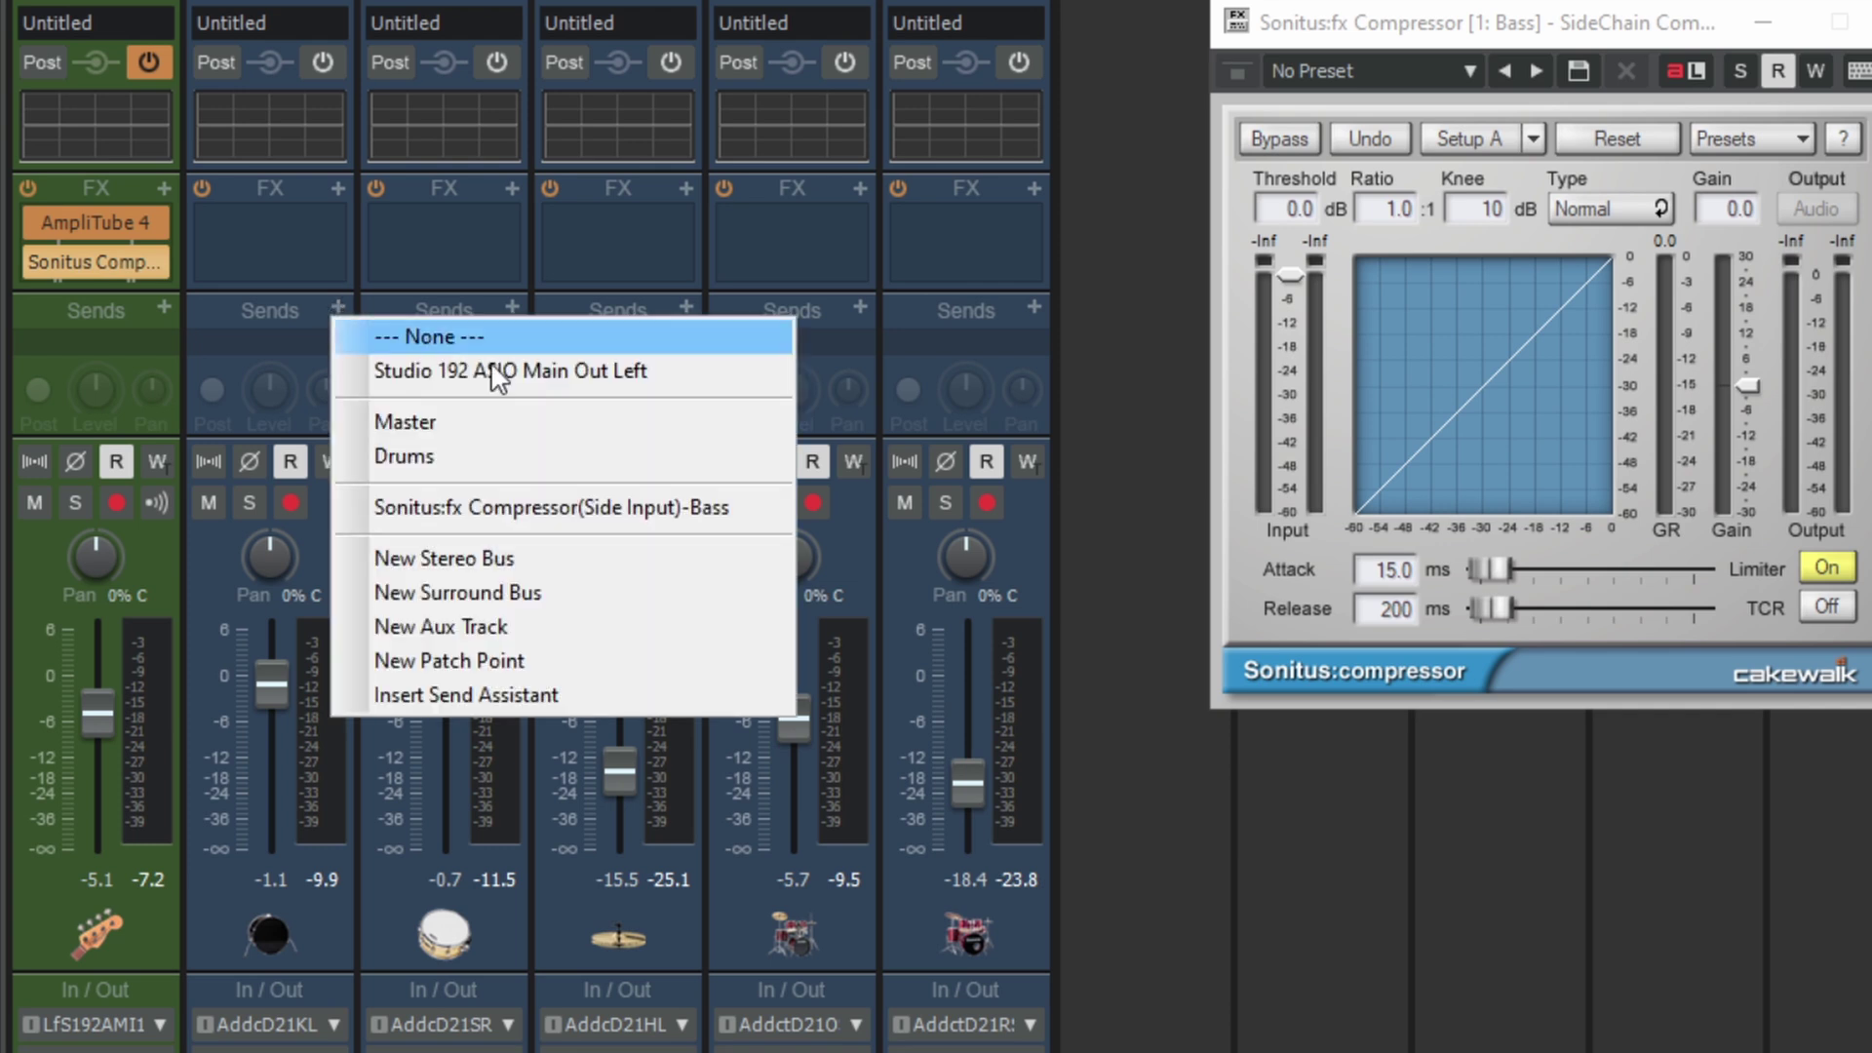
{"action": "left_click", "coordinate": [431, 502]}
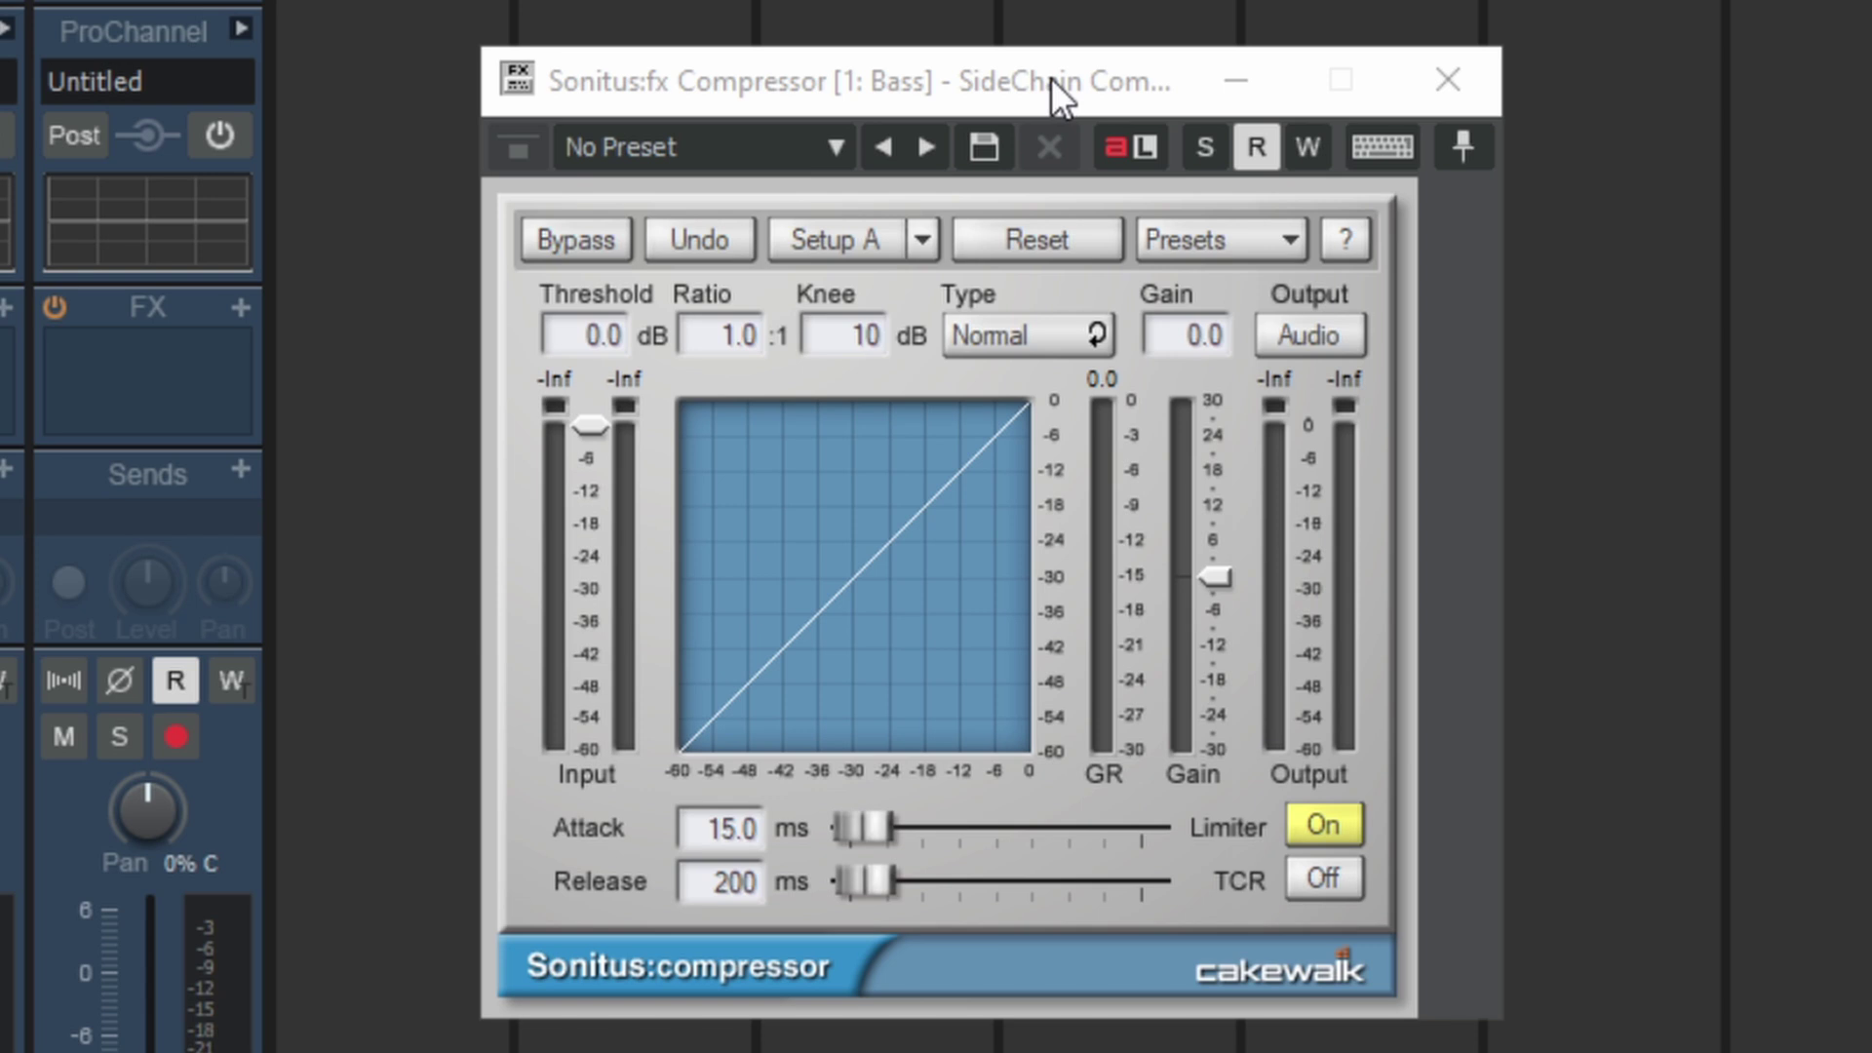
Set the bass compressor's ratio to 2:1.
{"action": "left_click", "coordinate": [1051, 78]}
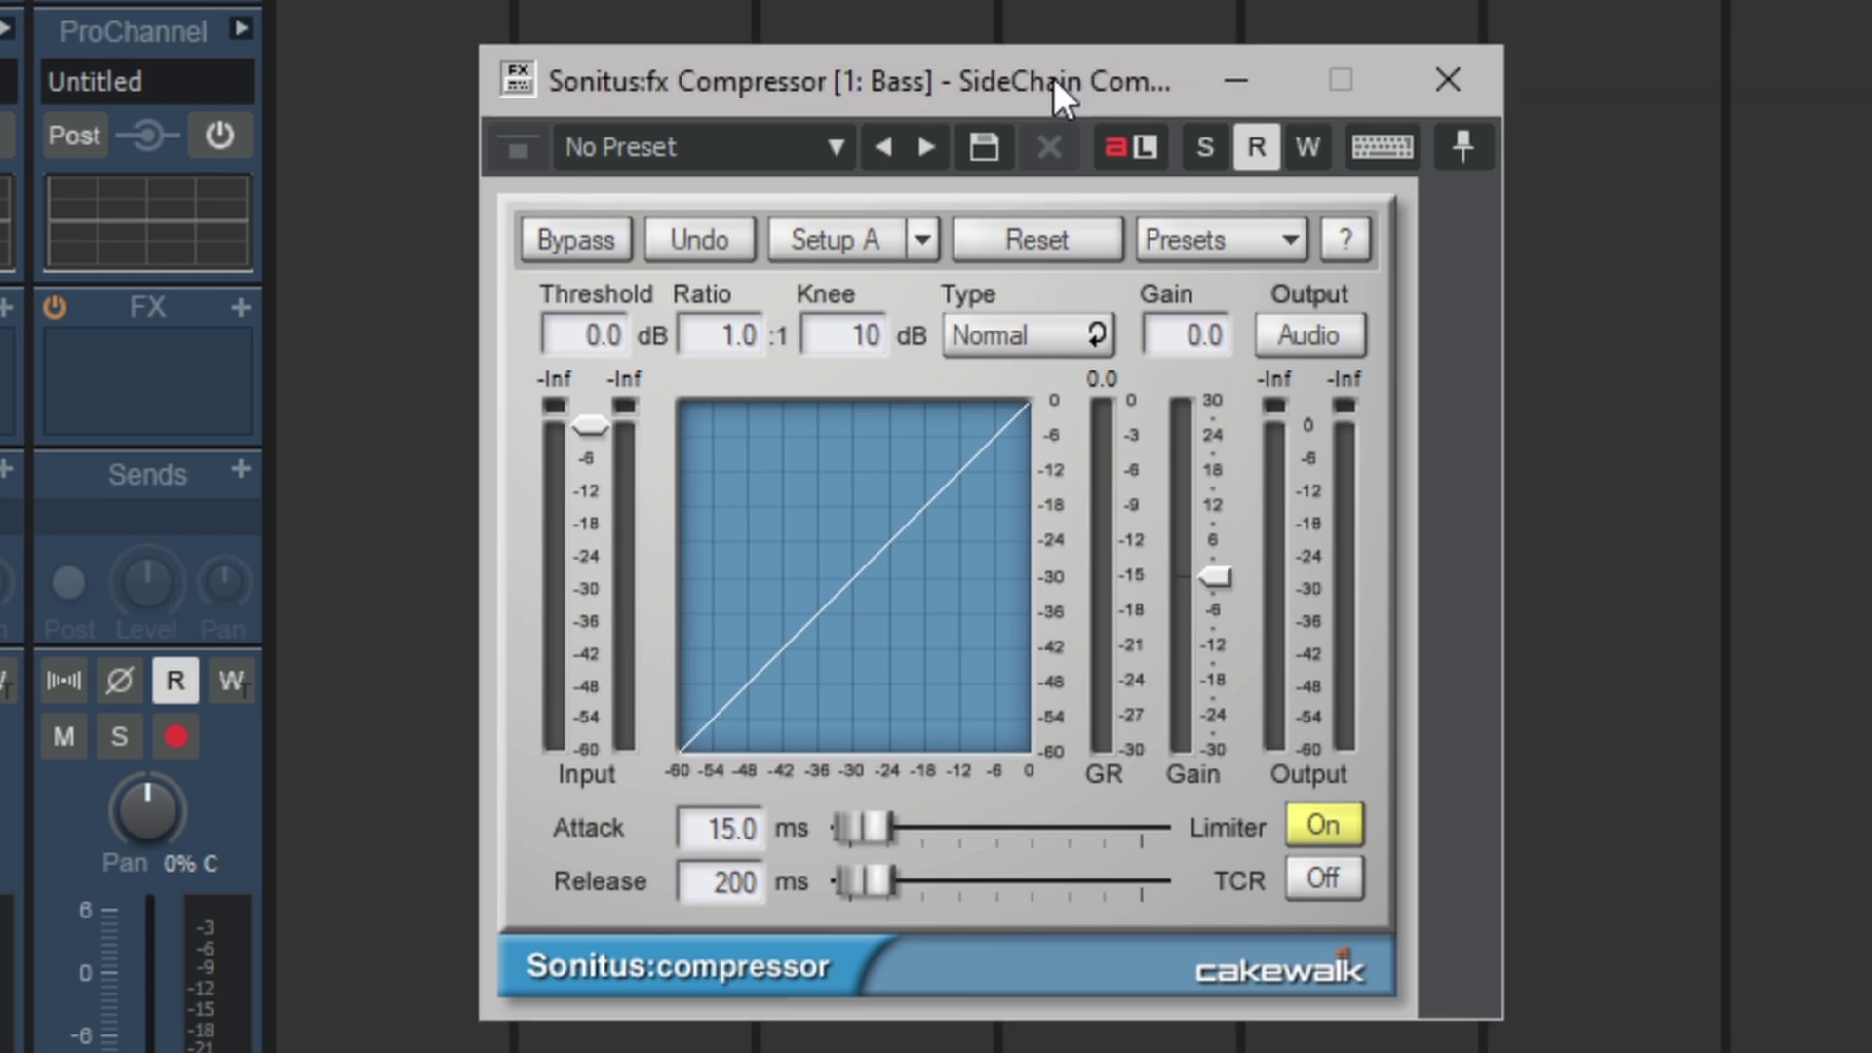
{"action": "double_click", "coordinate": [744, 337]}
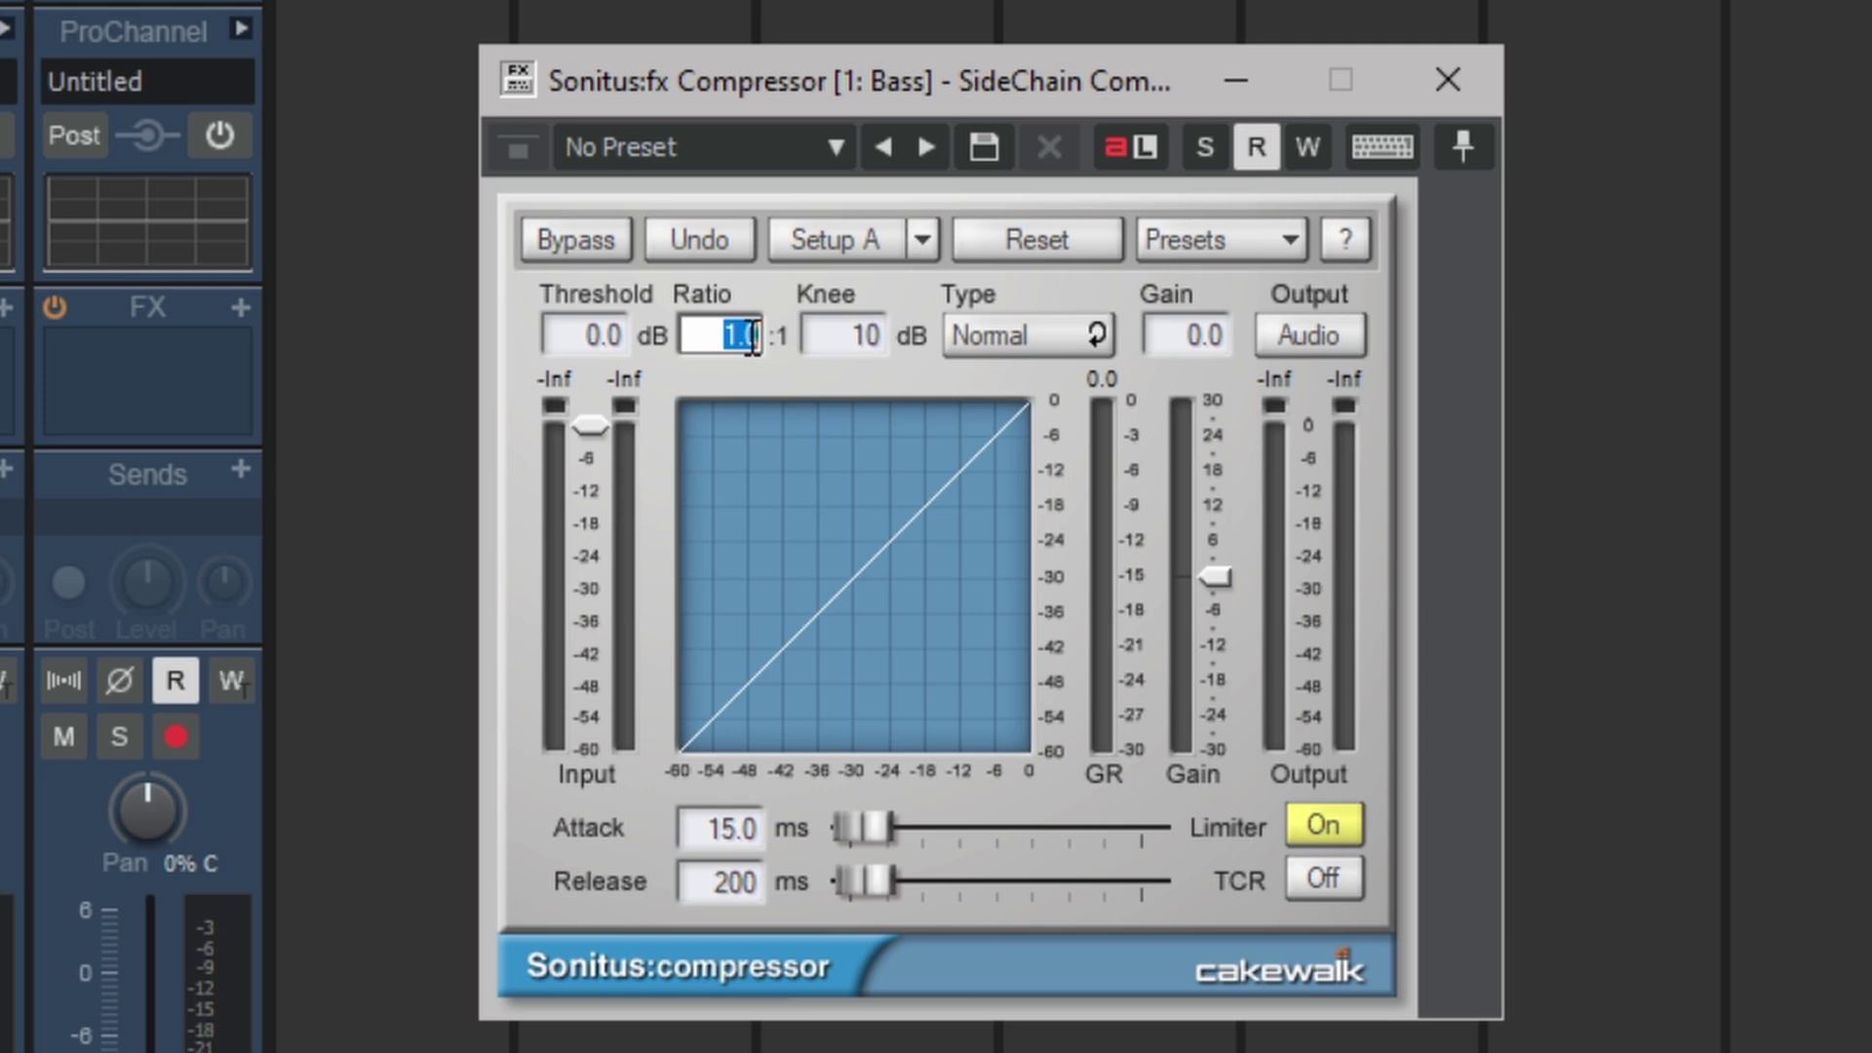
{"action": "type", "text": "2"}
{"action": "key", "text": "Return"}
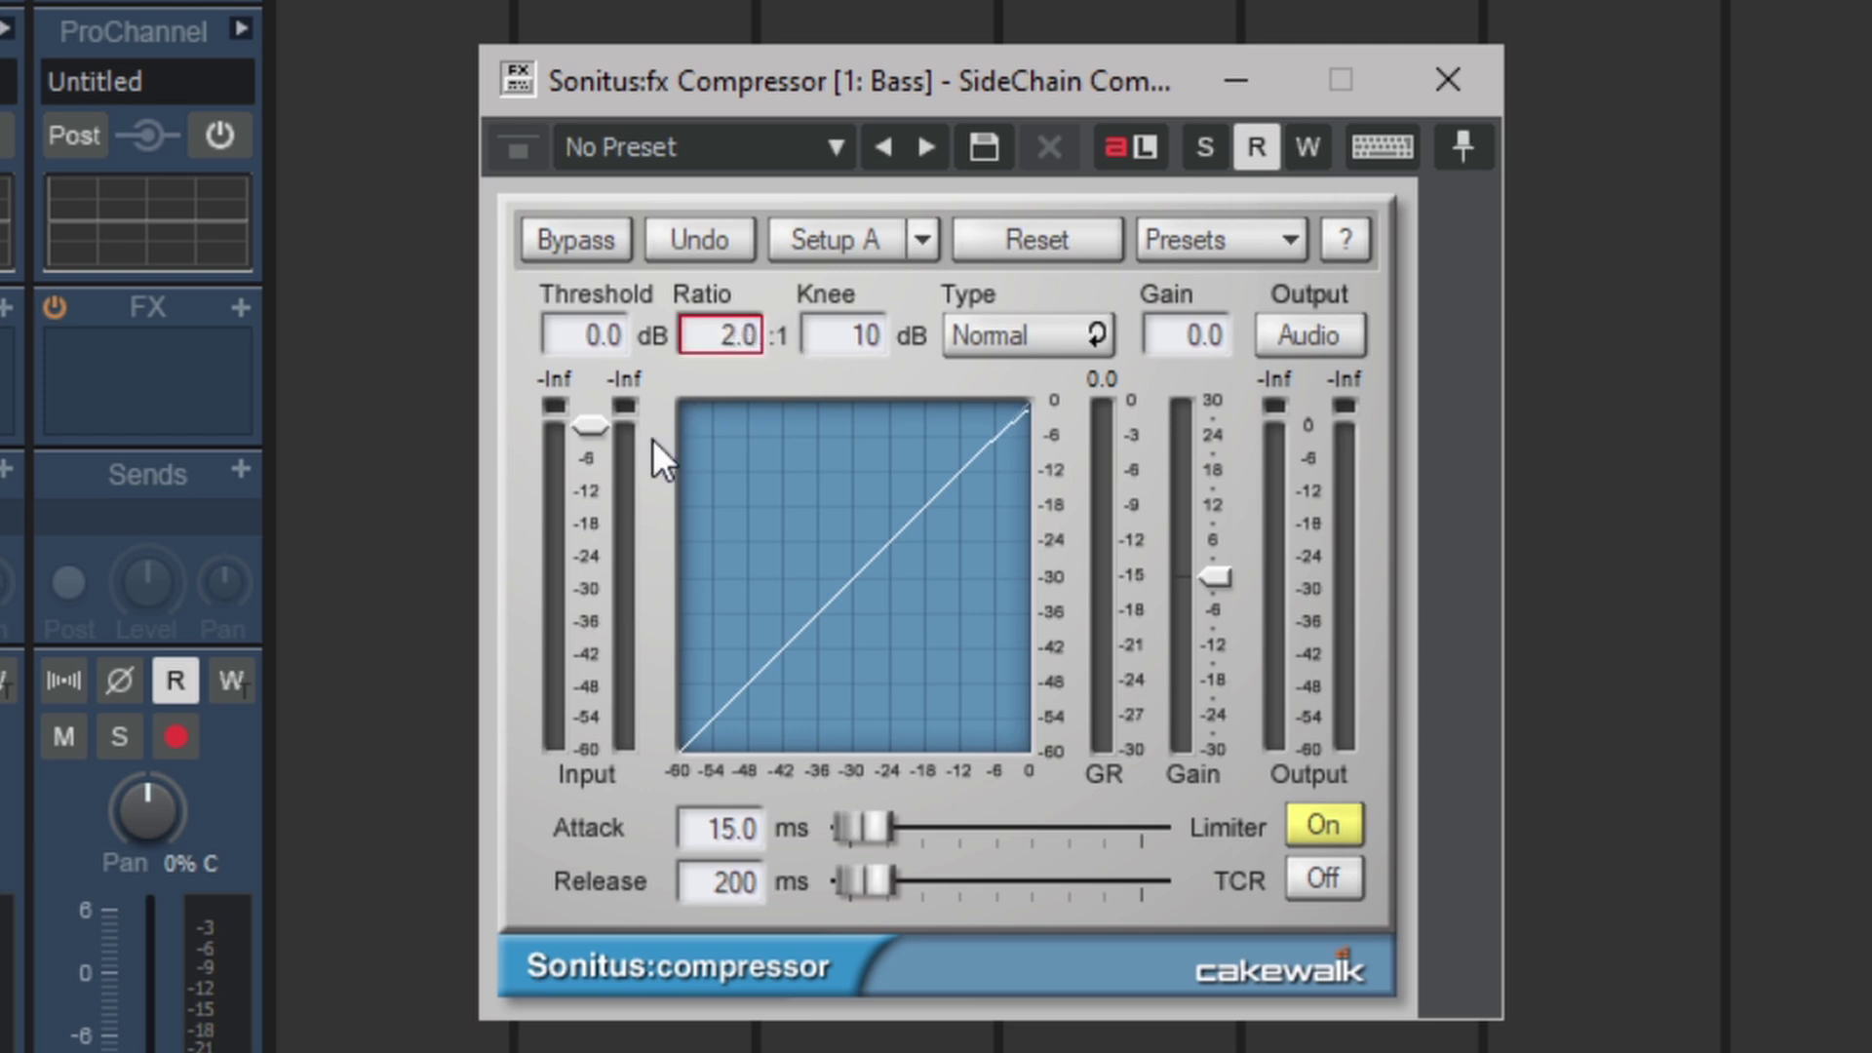
Lower the compressor's threshold to about -49.8 dB with a Hard knee, and play the mix to check the ducking.
{"action": "left_click_drag", "start_coordinate": [591, 429], "coordinate": [591, 693]}
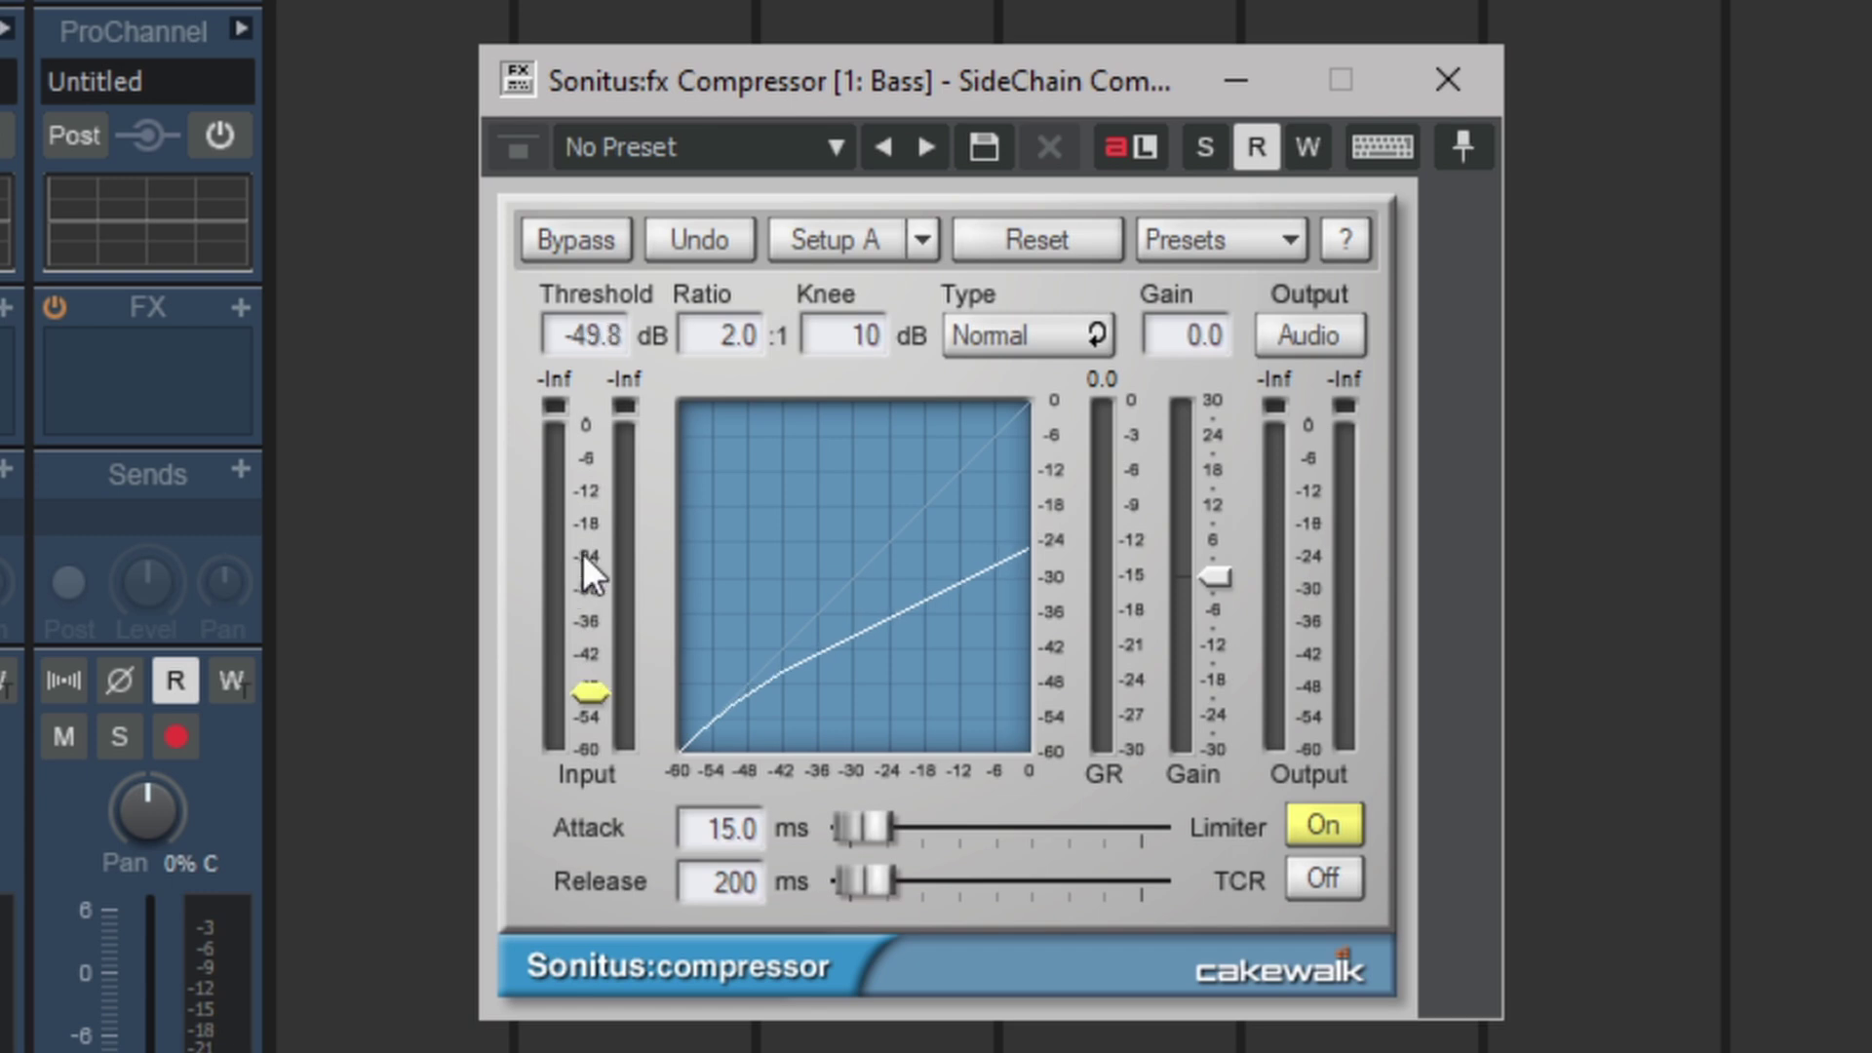
{"action": "scroll", "coordinate": [857, 333], "scroll_direction": "down", "scroll_amount": 5}
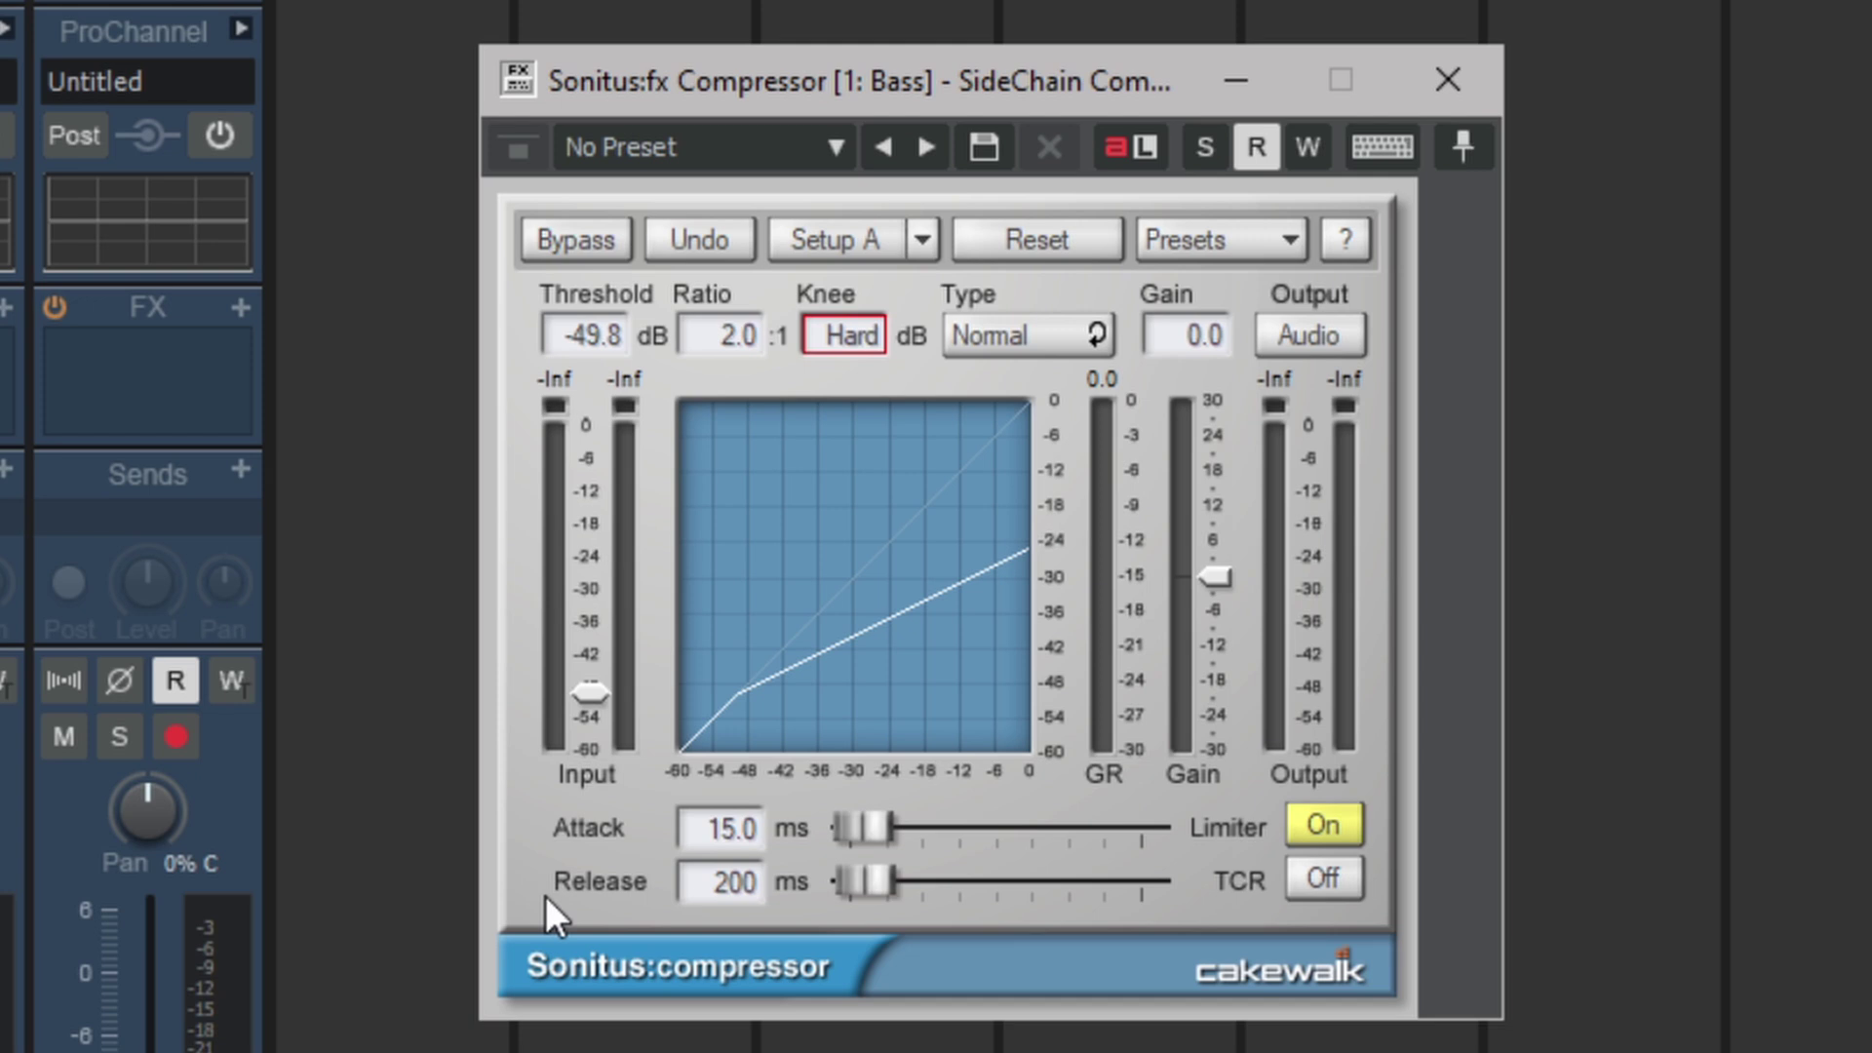
{"action": "key", "text": "space"}
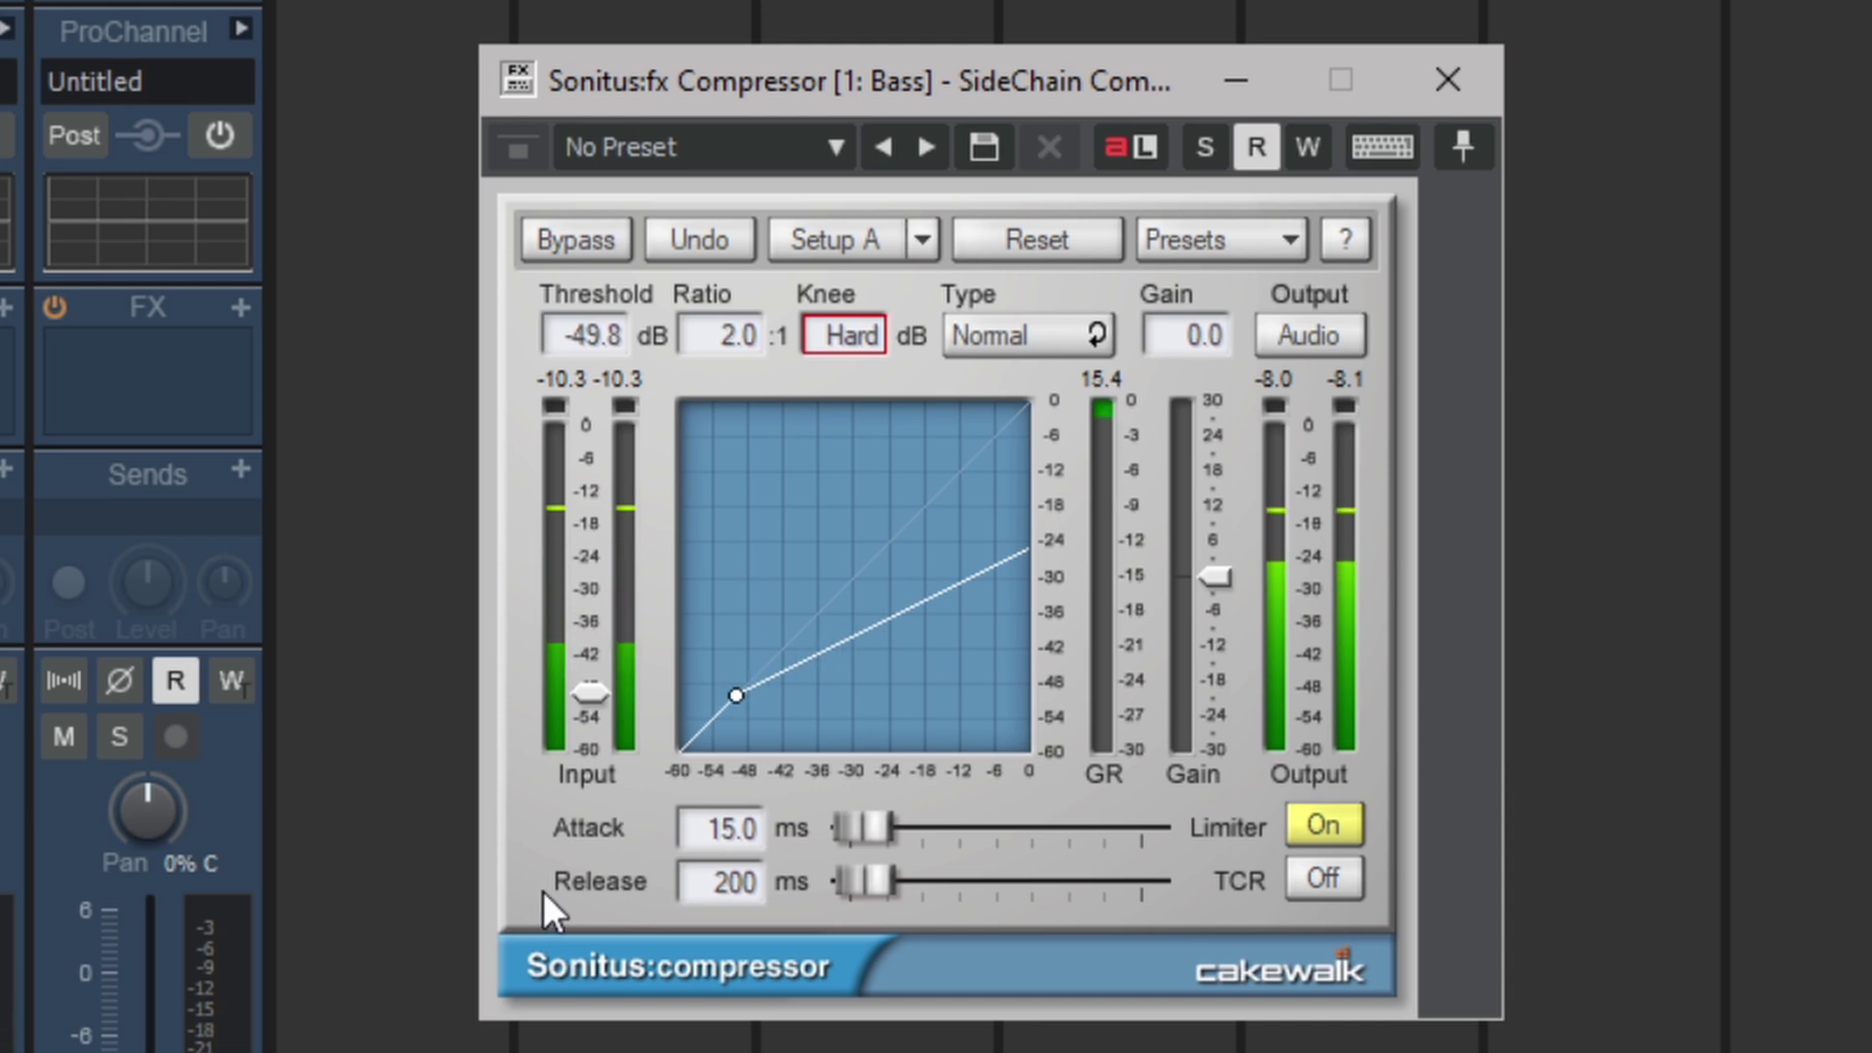
{"action": "key", "text": "space"}
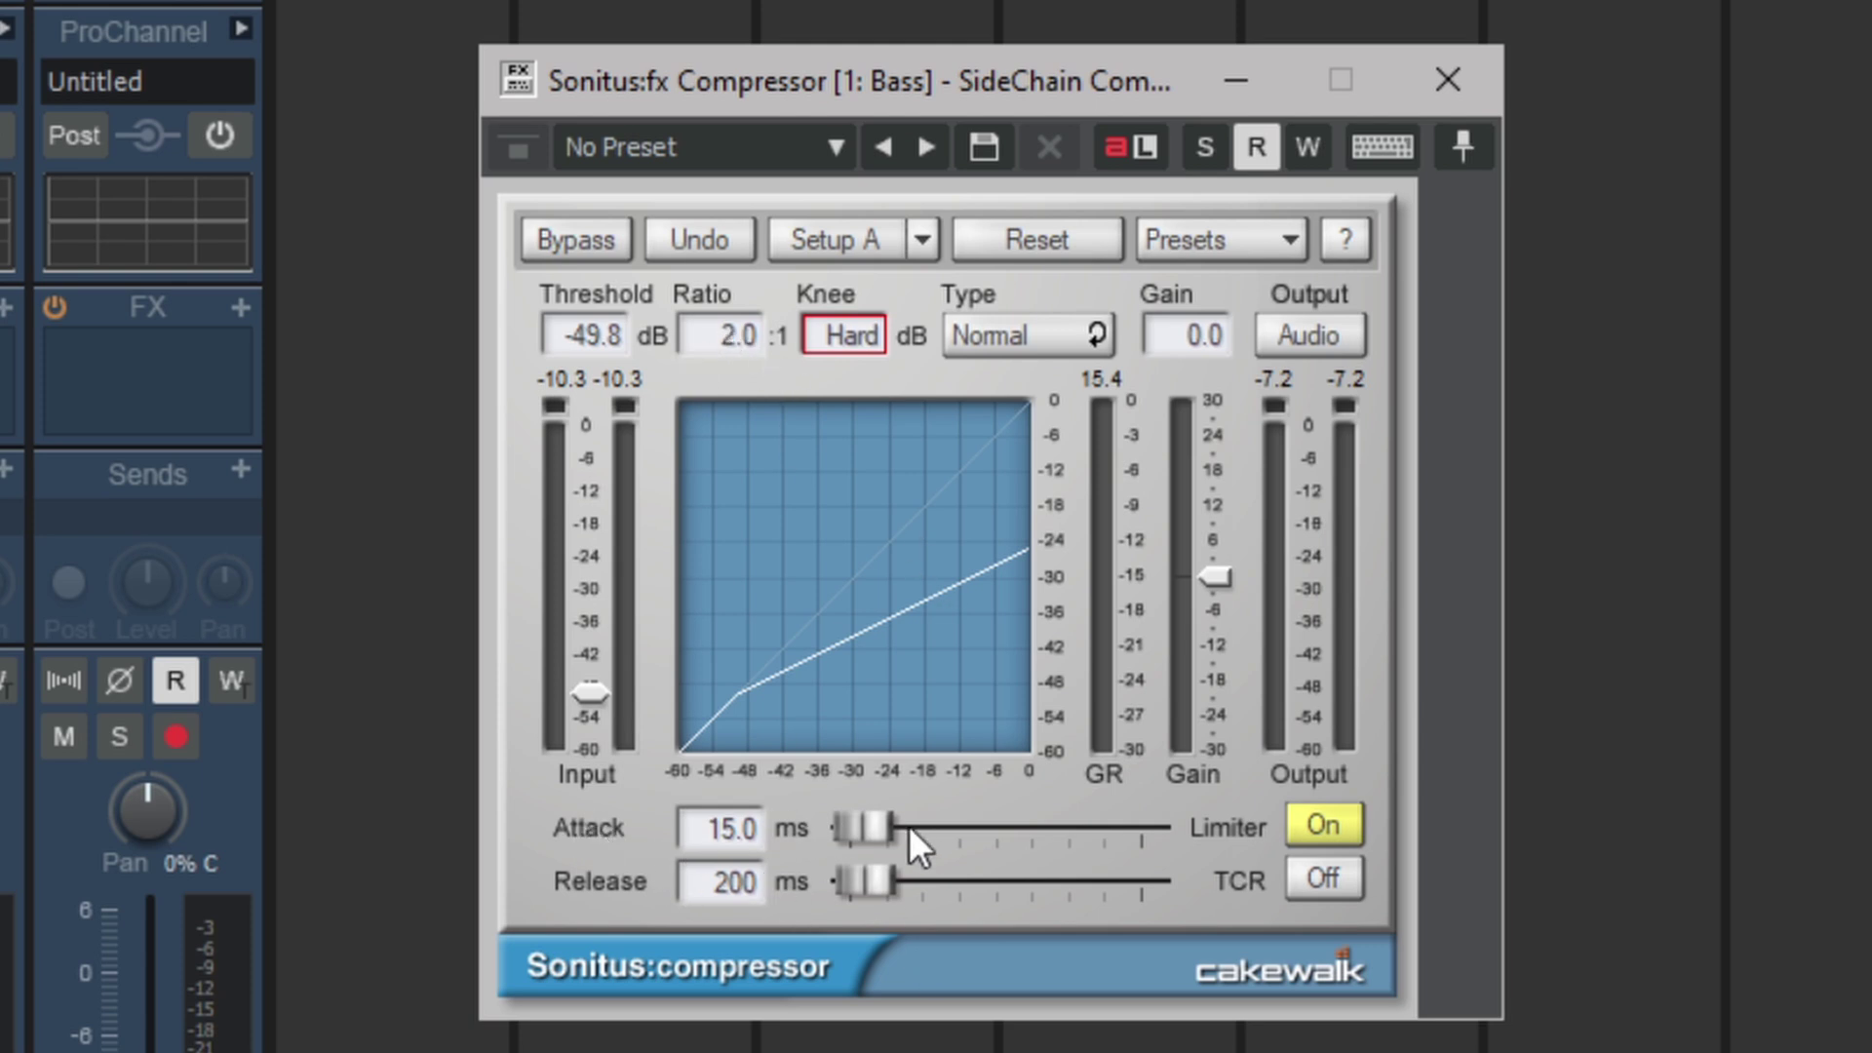
Shorten the compressor's attack to about 4.9 ms and listen to the bass ducking under the kick.
{"action": "left_click_drag", "start_coordinate": [869, 823], "coordinate": [853, 829]}
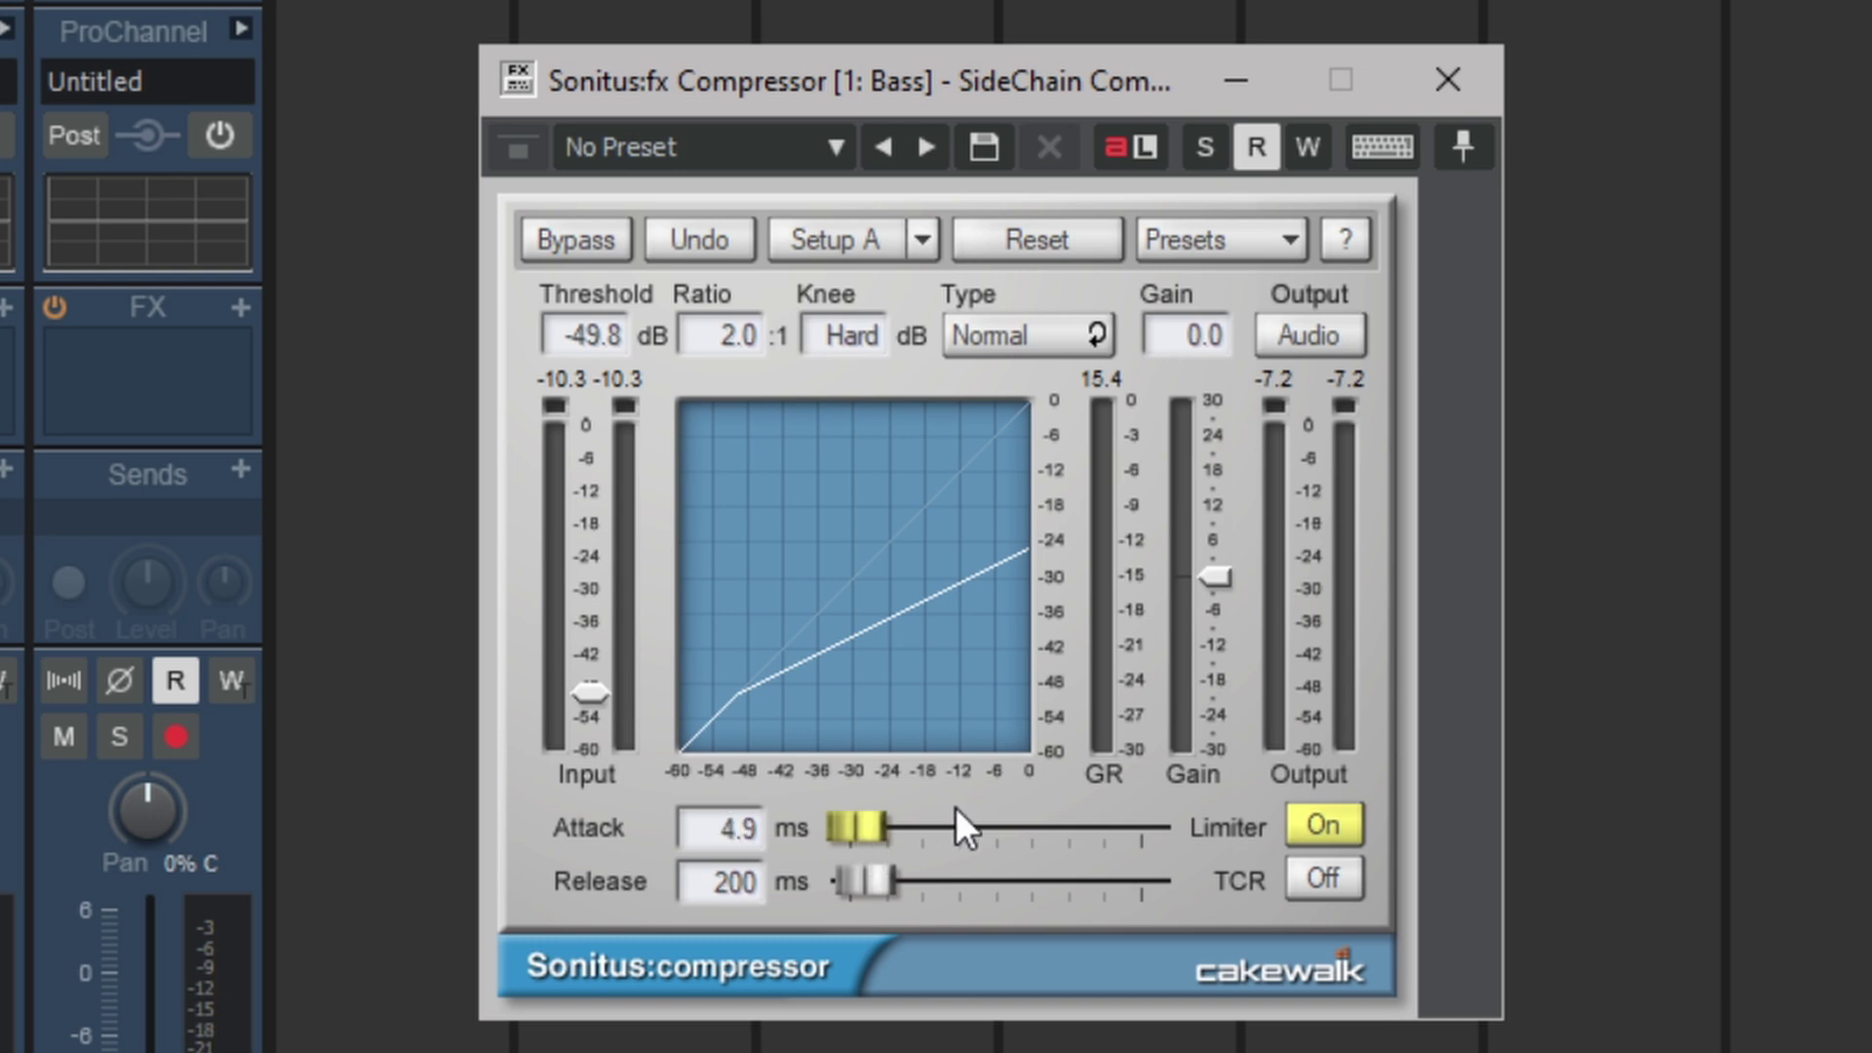
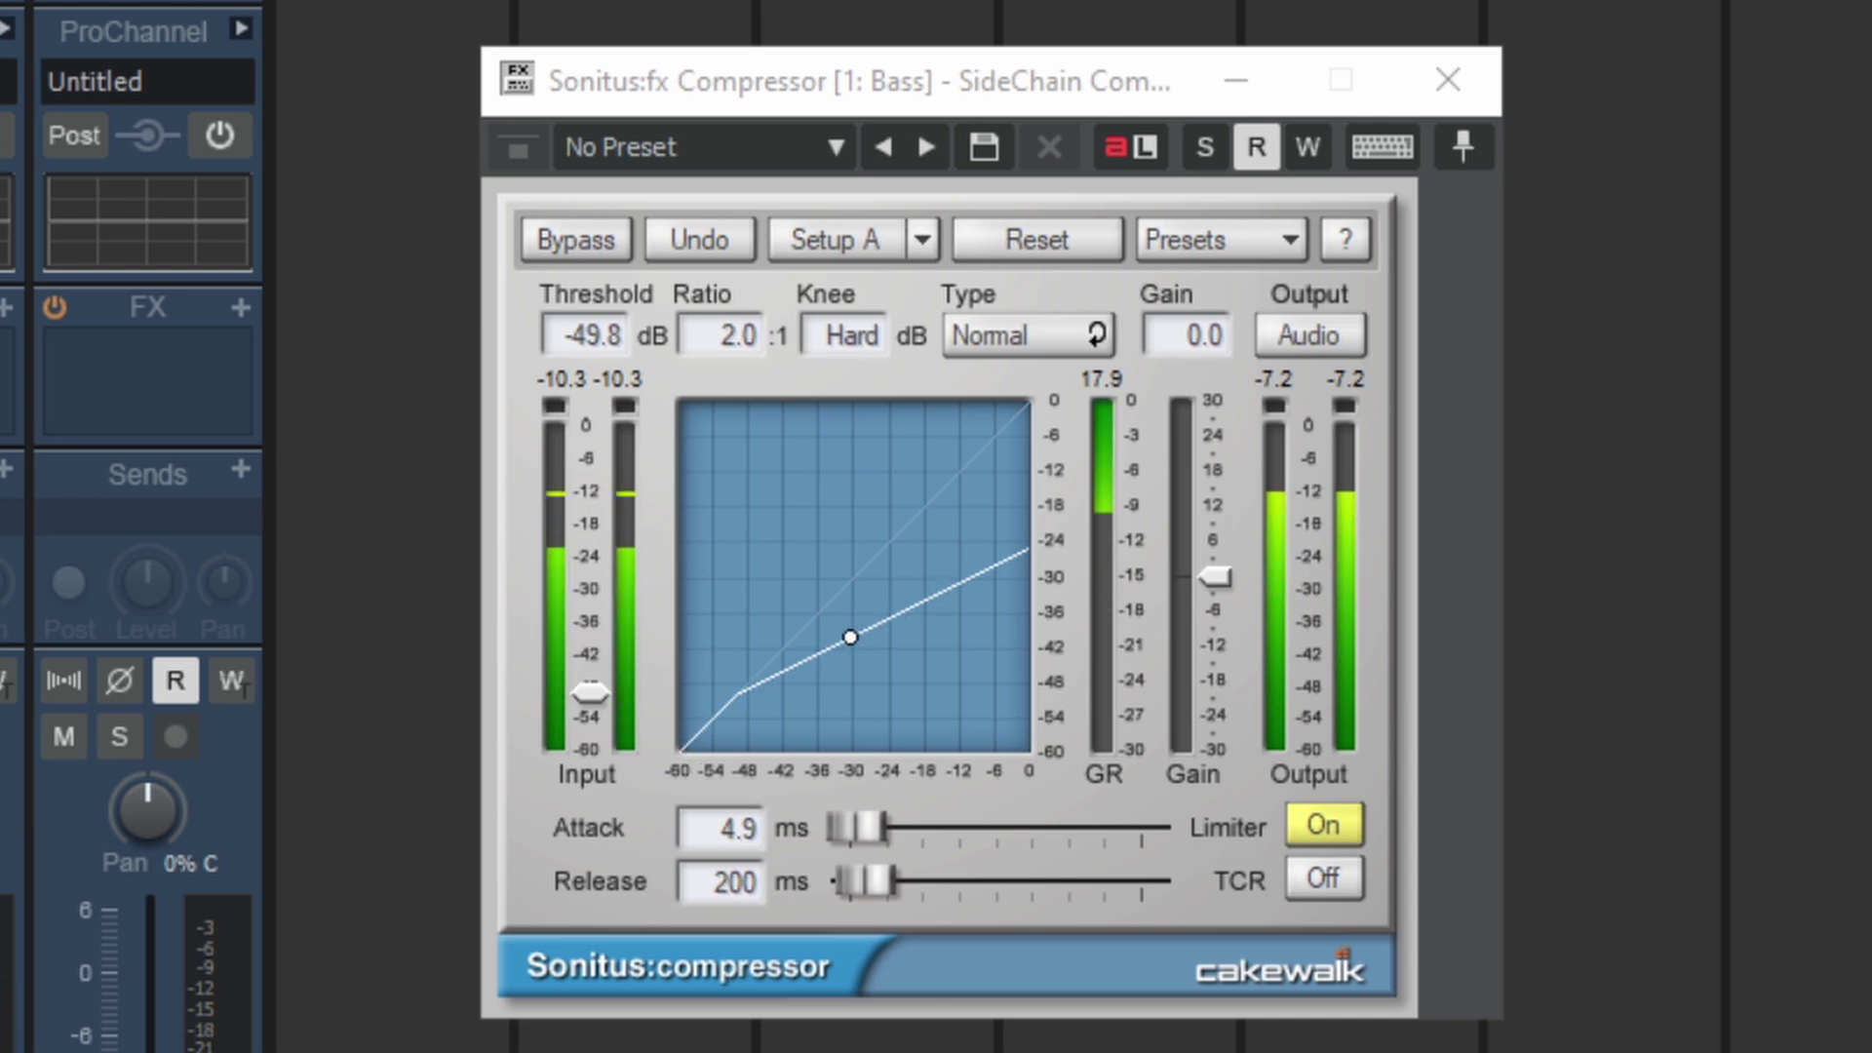
{"action": "key", "text": "space"}
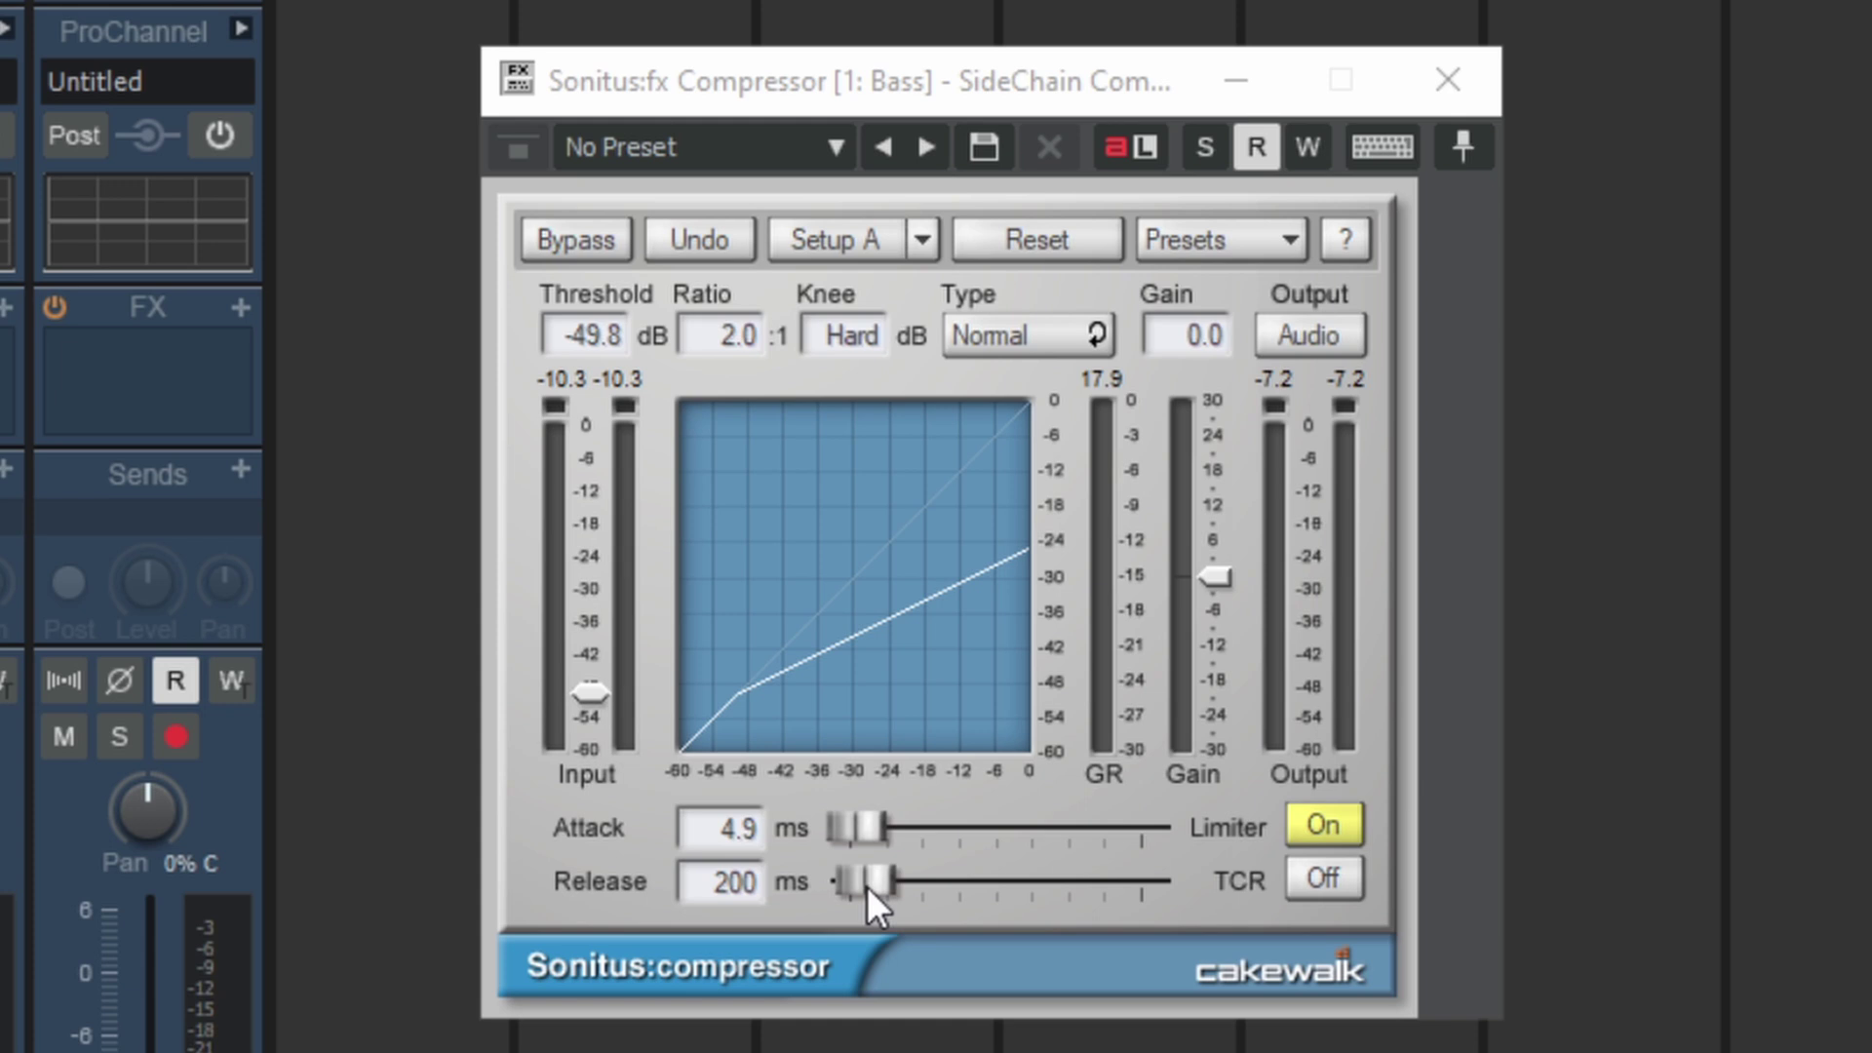
Try a compressor release of about 3556 ms in playback before shortening it to about 156 ms.
{"action": "left_click_drag", "start_coordinate": [868, 883], "coordinate": [1113, 883]}
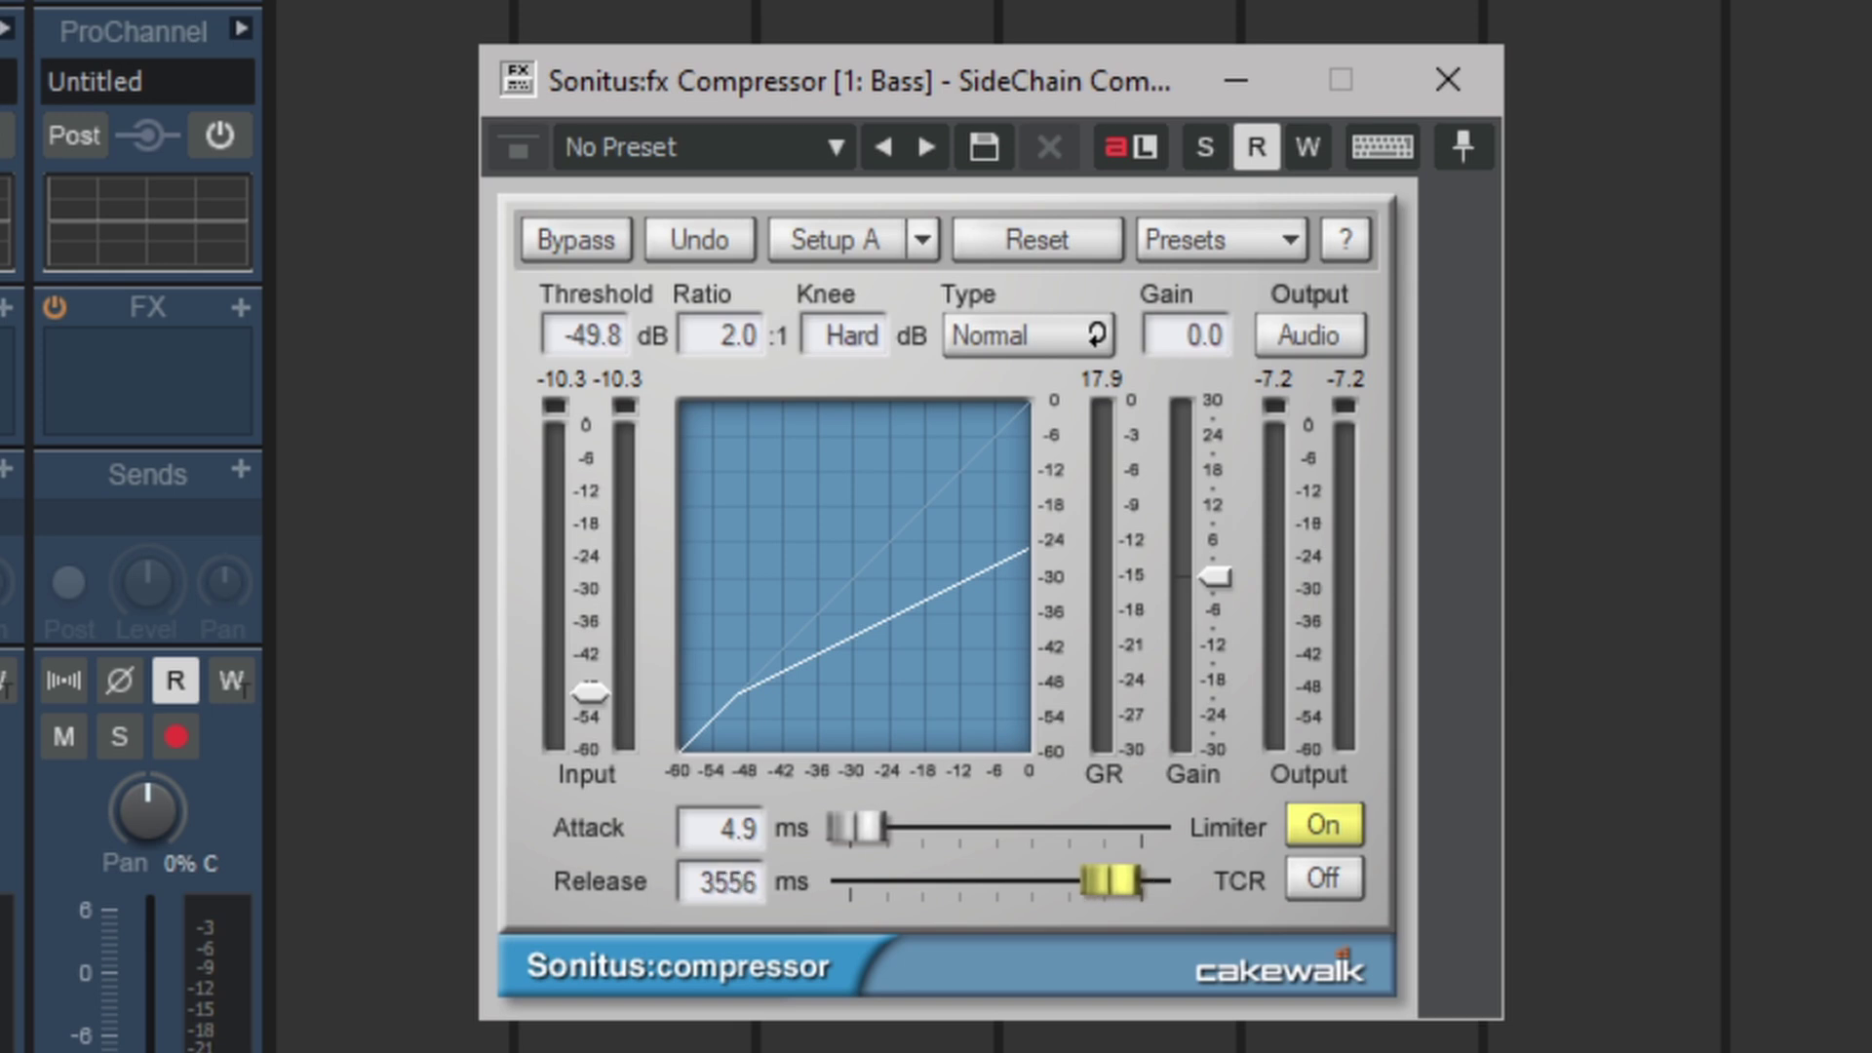
{"action": "key", "text": "space"}
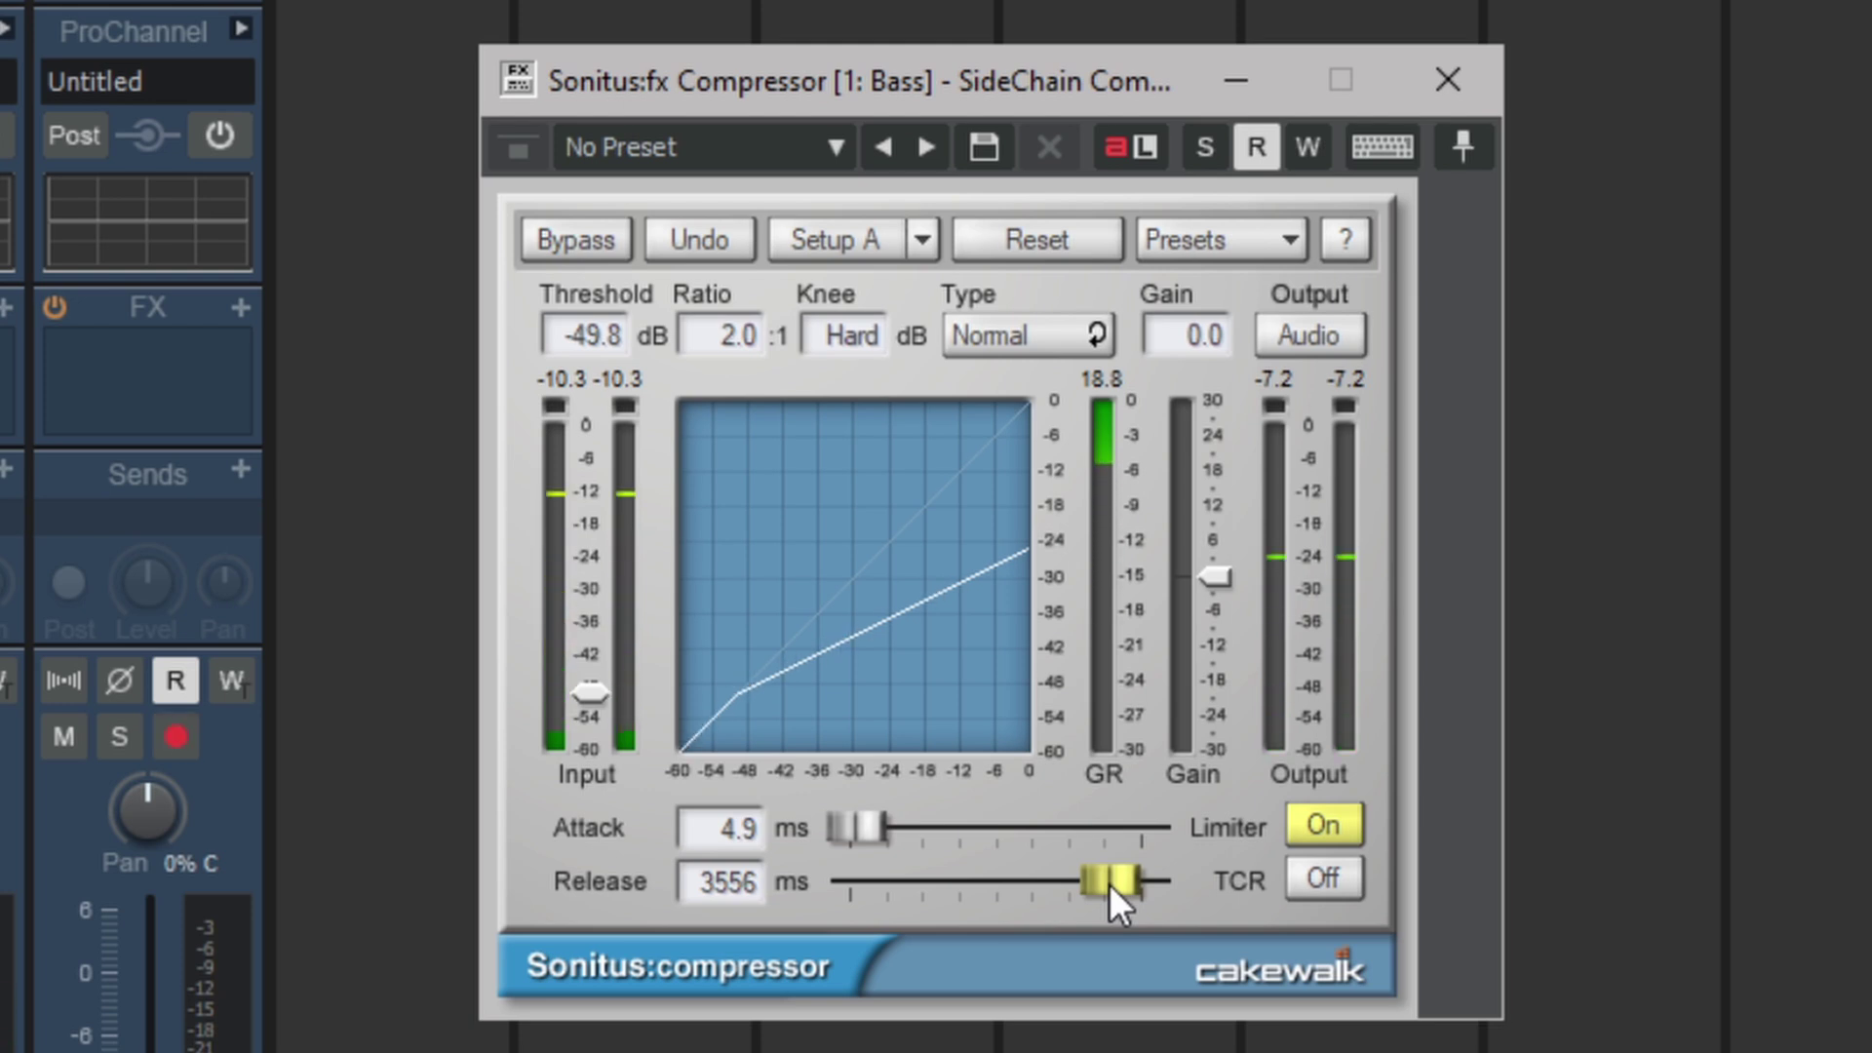
{"action": "left_click_drag", "start_coordinate": [1109, 884], "coordinate": [878, 884]}
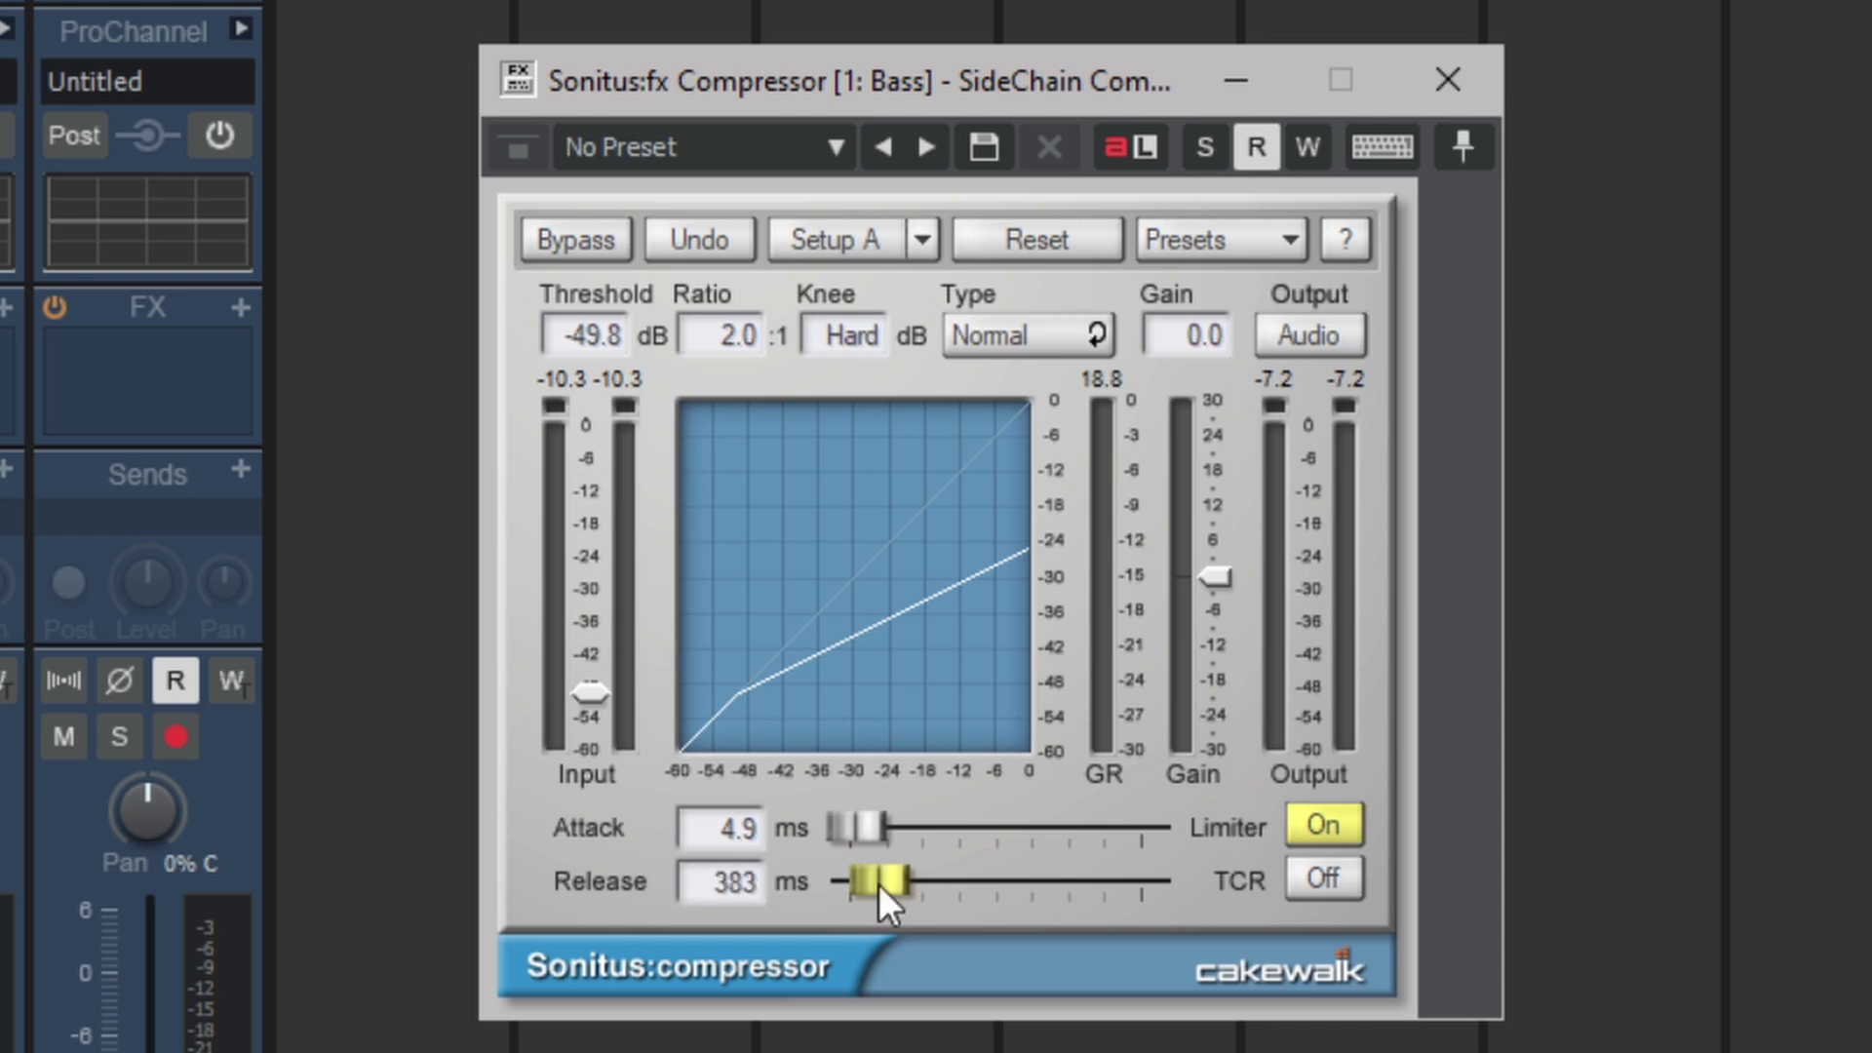
{"action": "left_click_drag", "start_coordinate": [875, 876], "coordinate": [855, 875]}
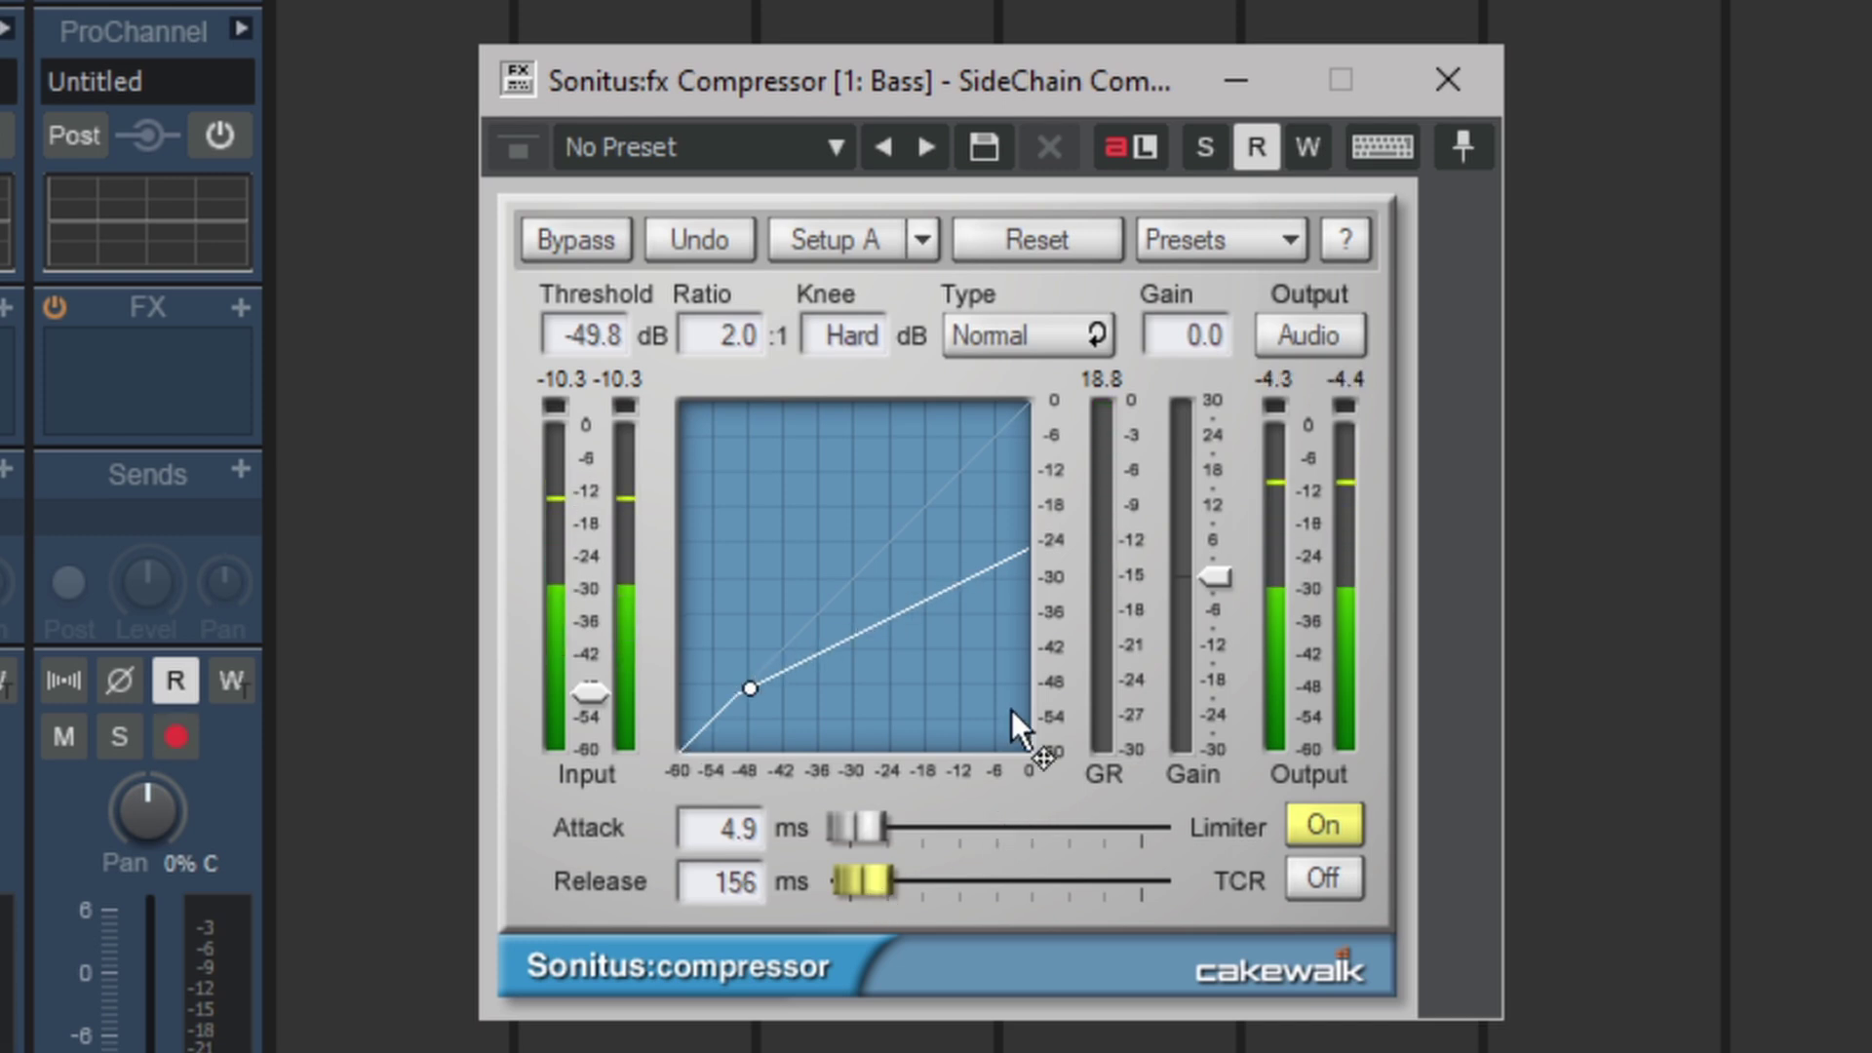
{"action": "key", "text": "space"}
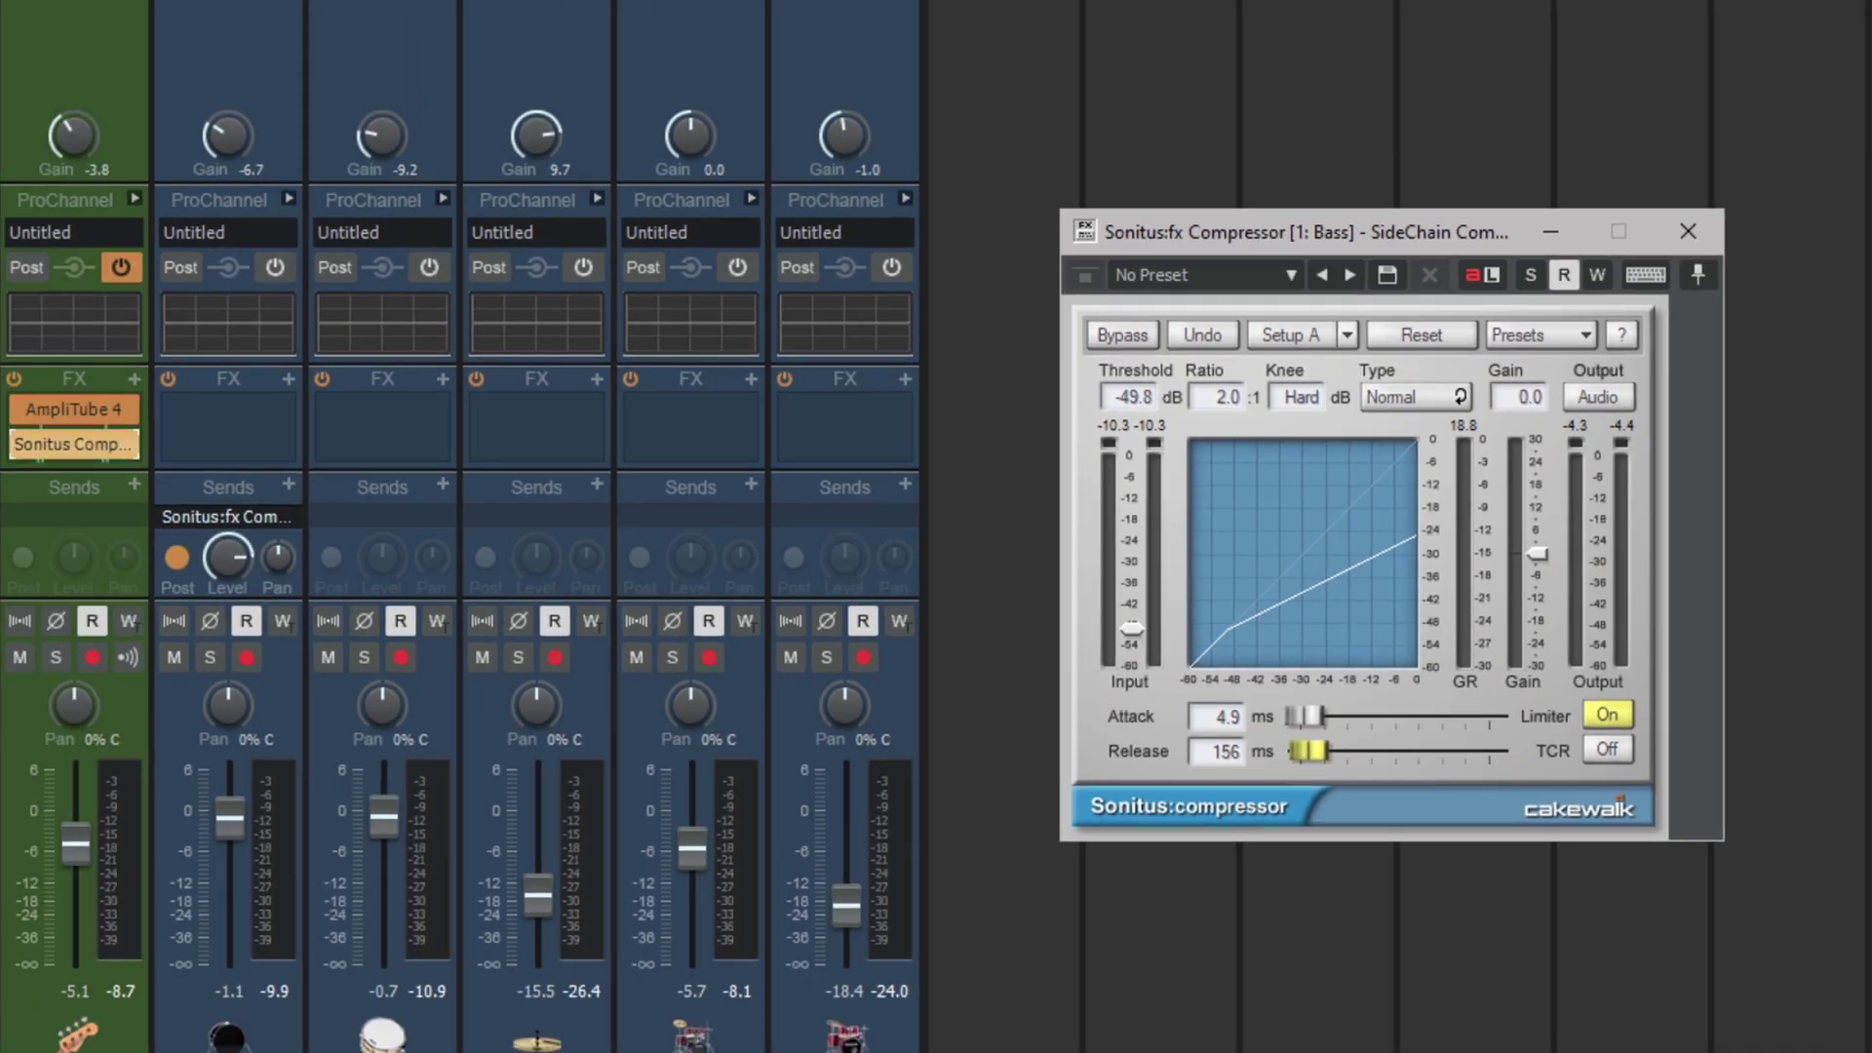
Switch off the Kick track's sidechain send to compare the mix without ducking, and return to the compressor.
{"action": "left_click", "coordinate": [733, 521]}
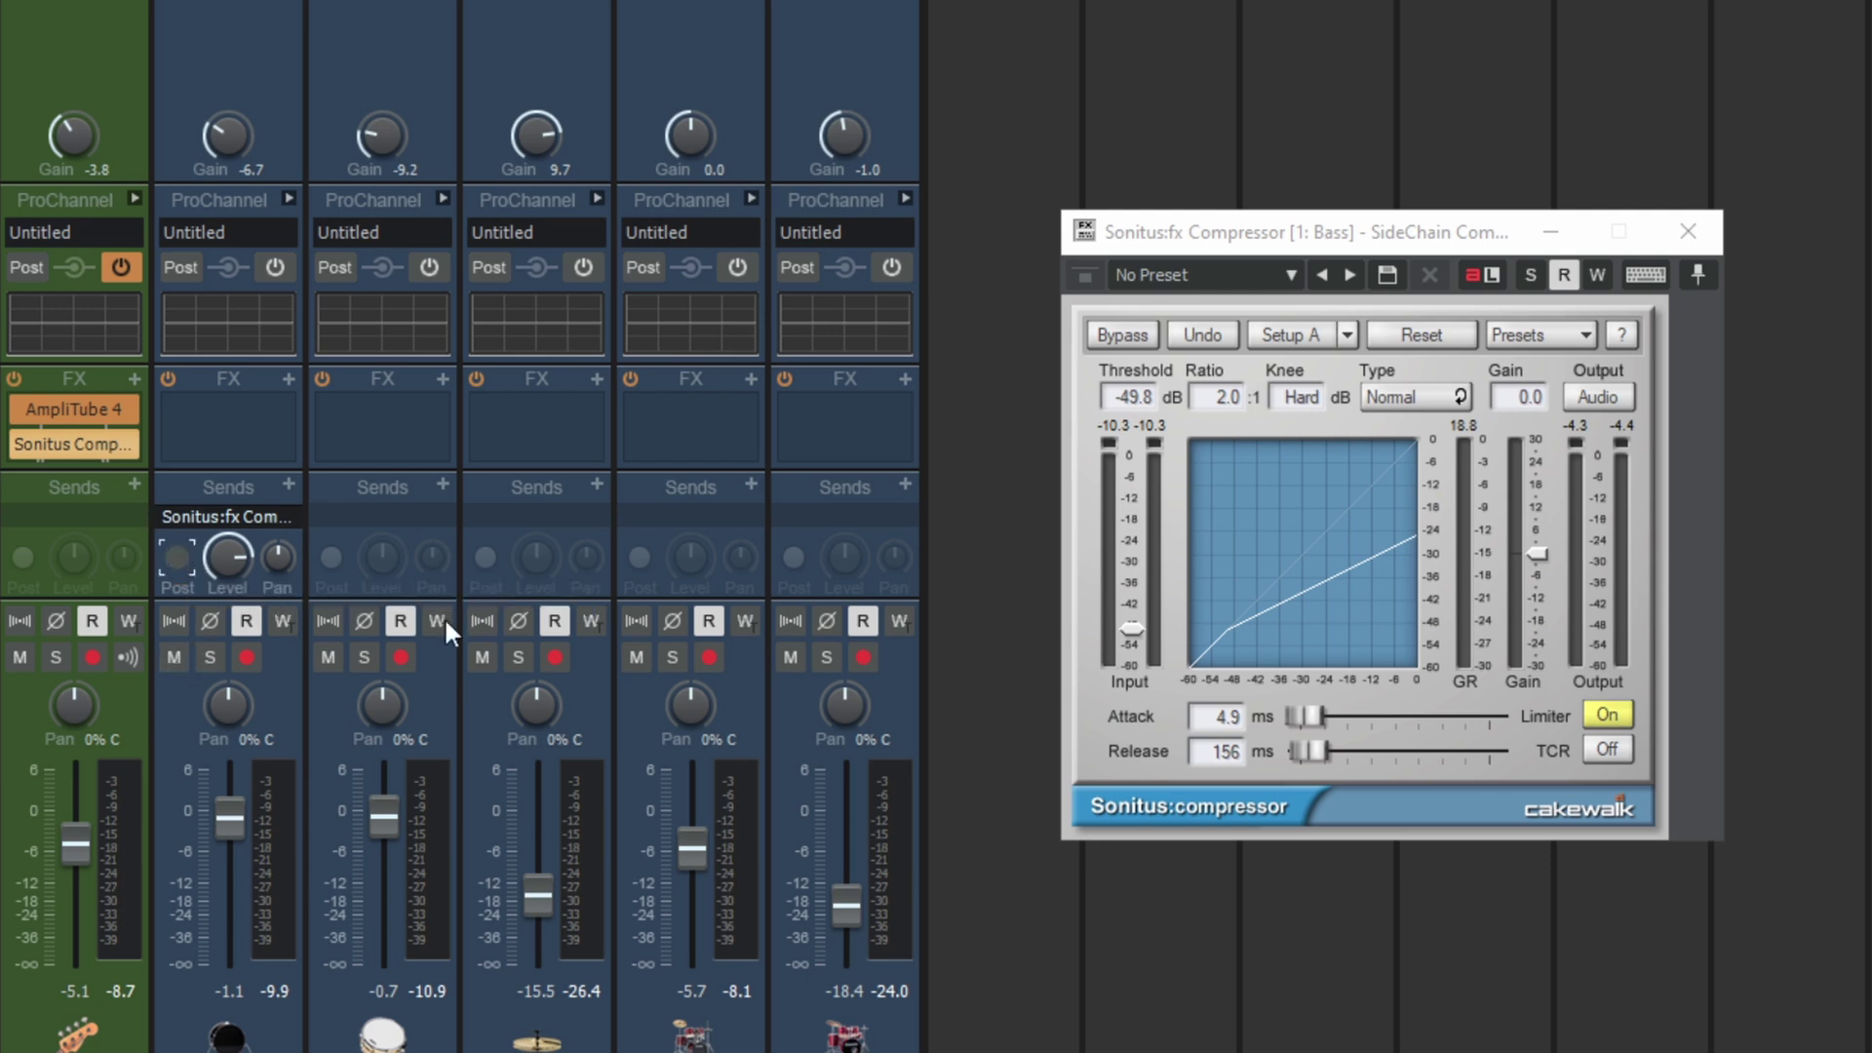
{"action": "left_click", "coordinate": [1350, 238]}
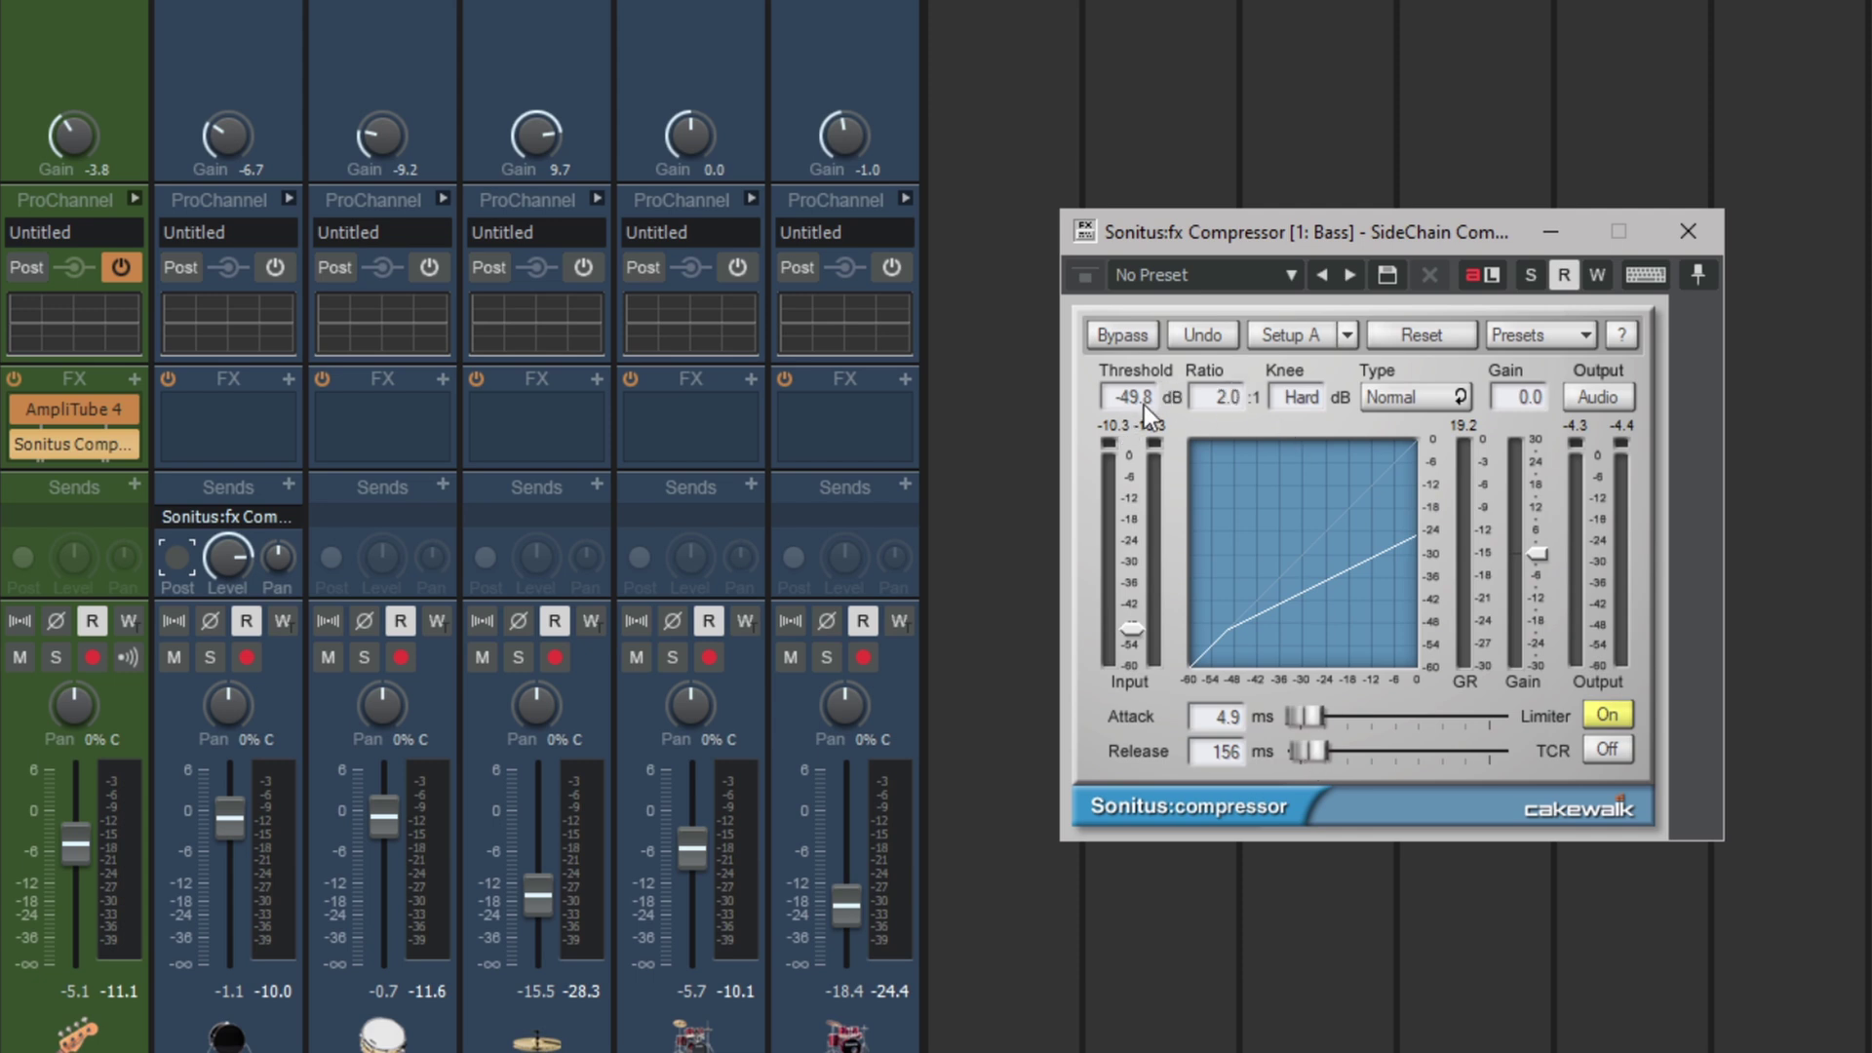
Soften the compression with a 1.5:1 ratio and a 12 dB knee, and play the mix.
{"action": "left_click_drag", "start_coordinate": [1225, 402], "coordinate": [1319, 401]}
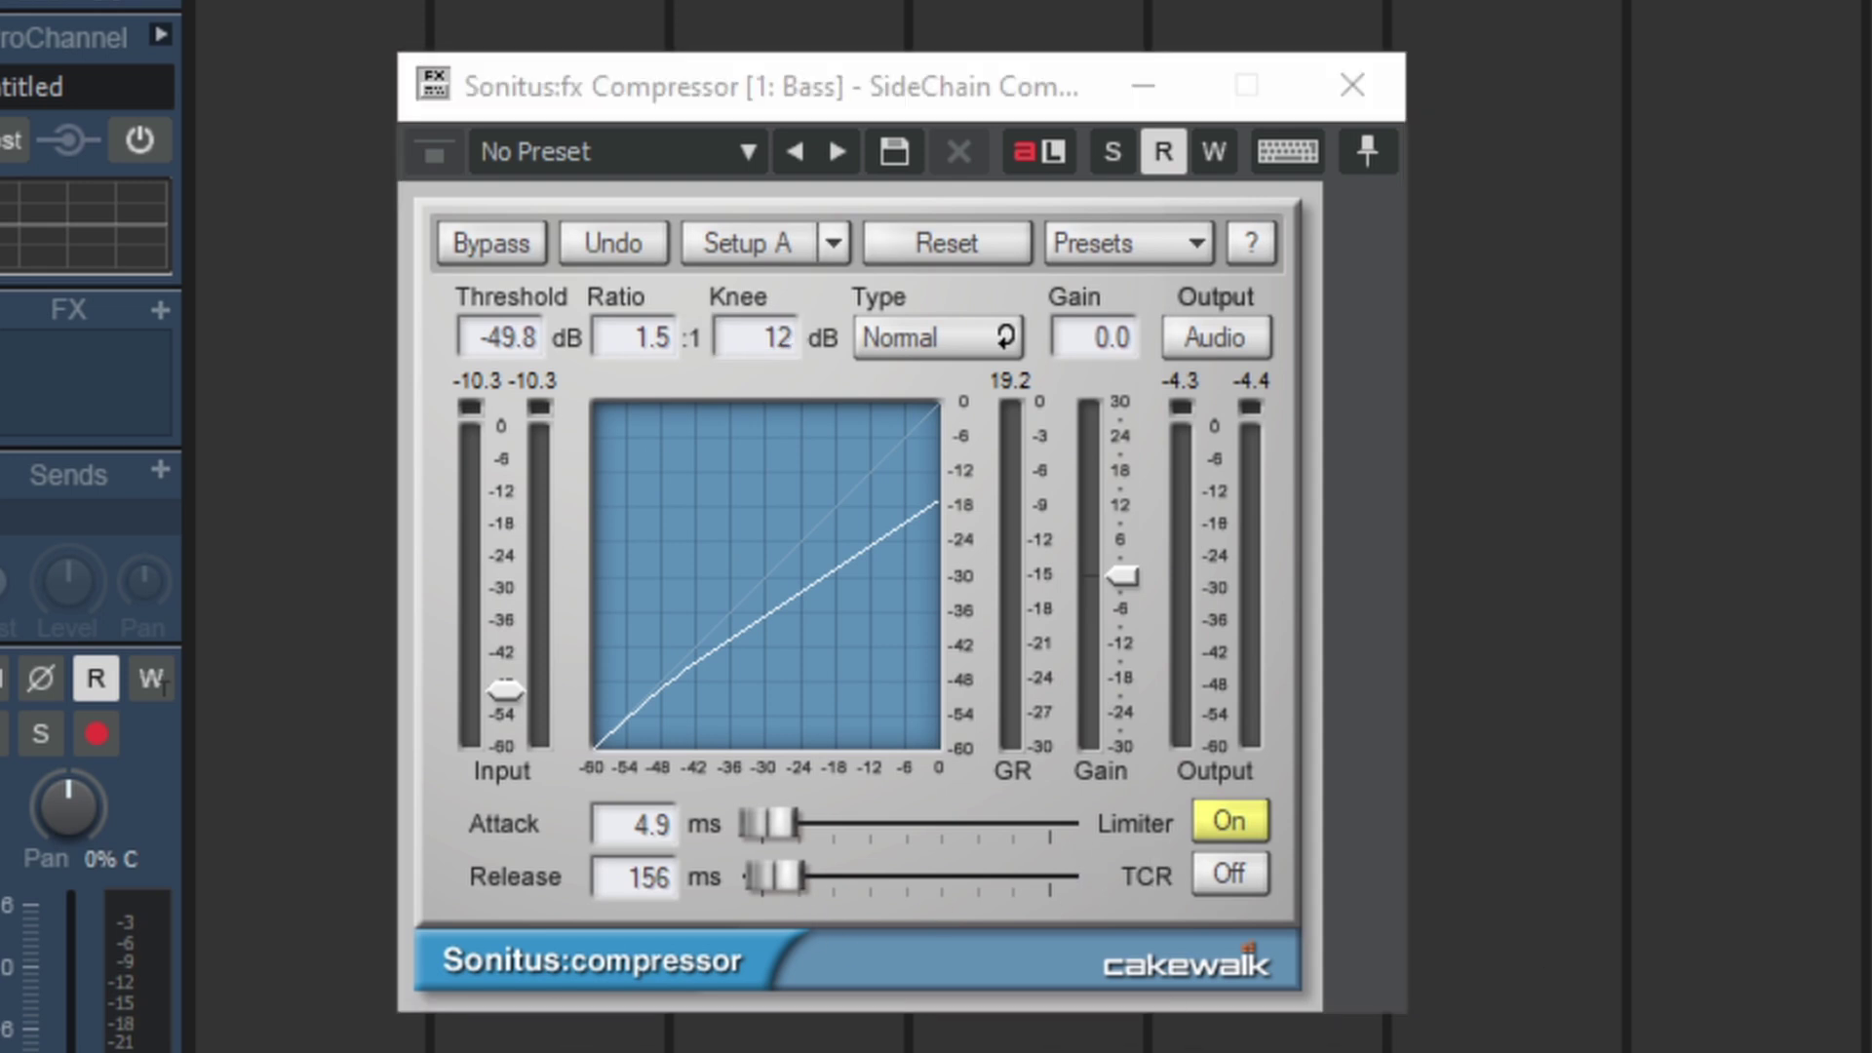
{"action": "key", "text": "space"}
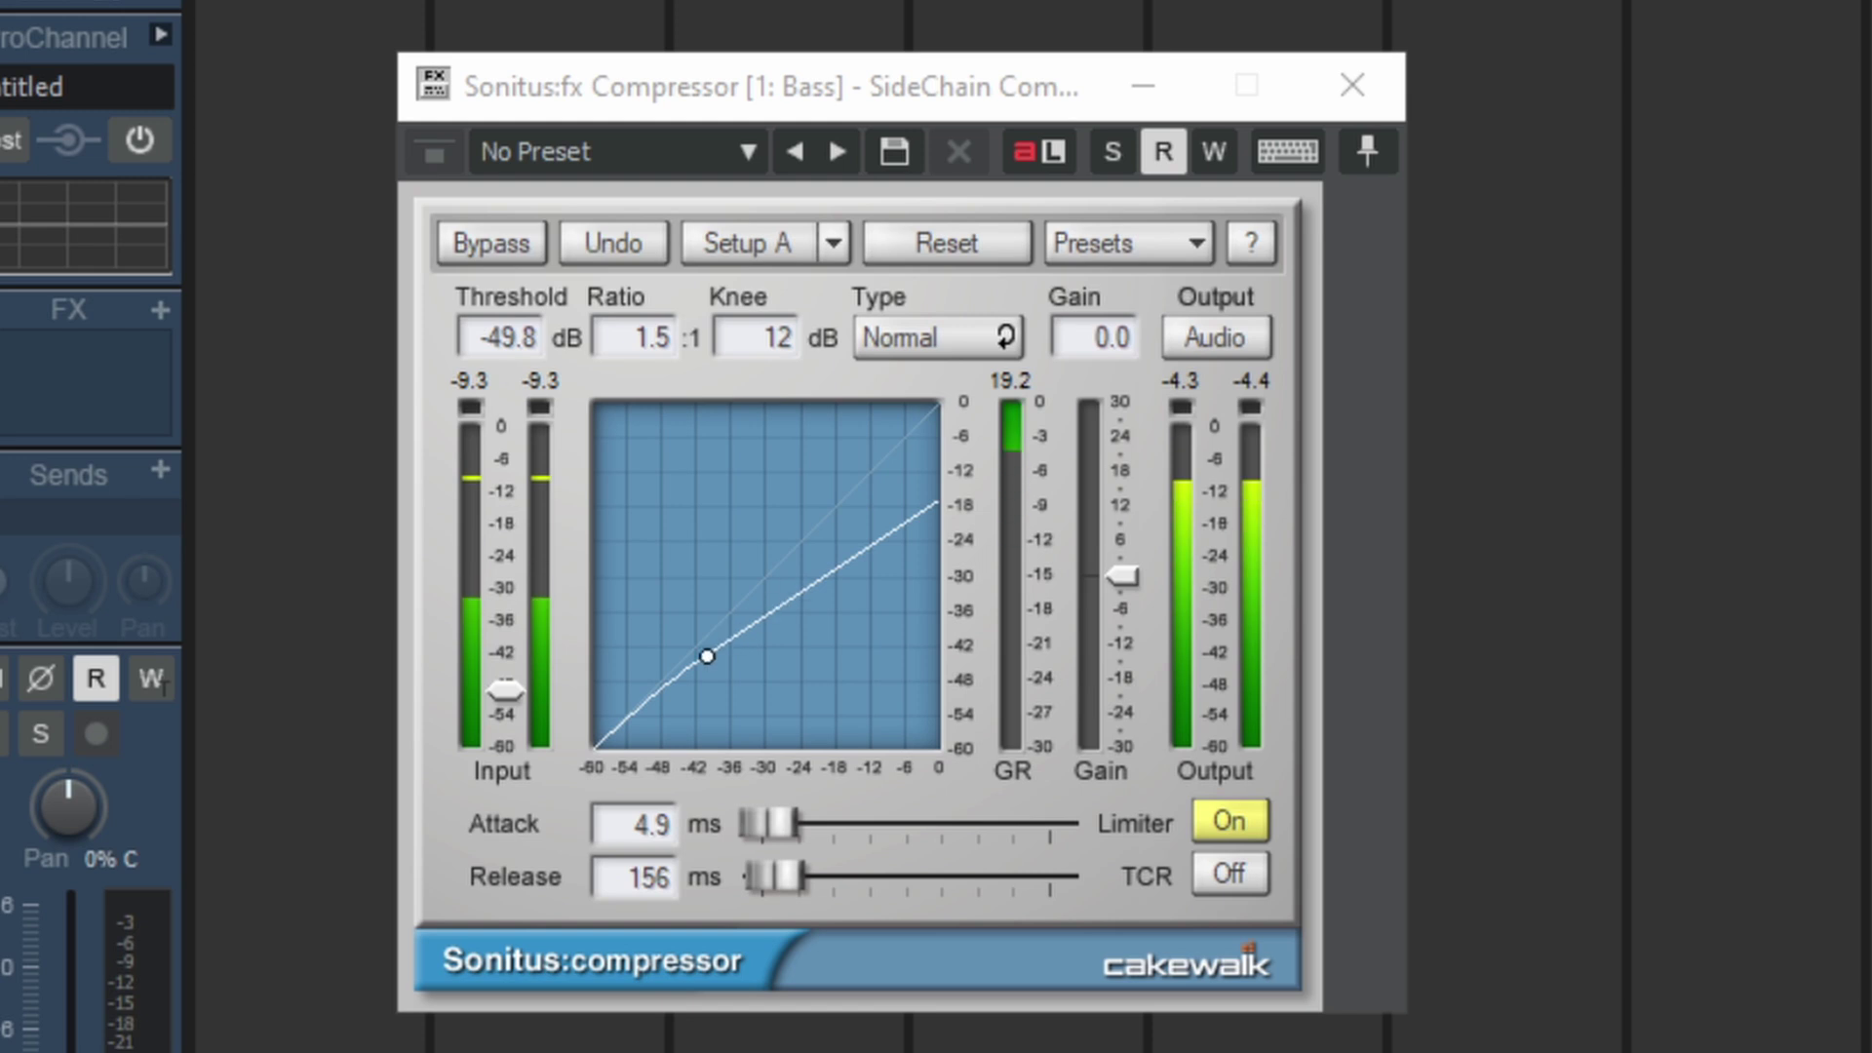